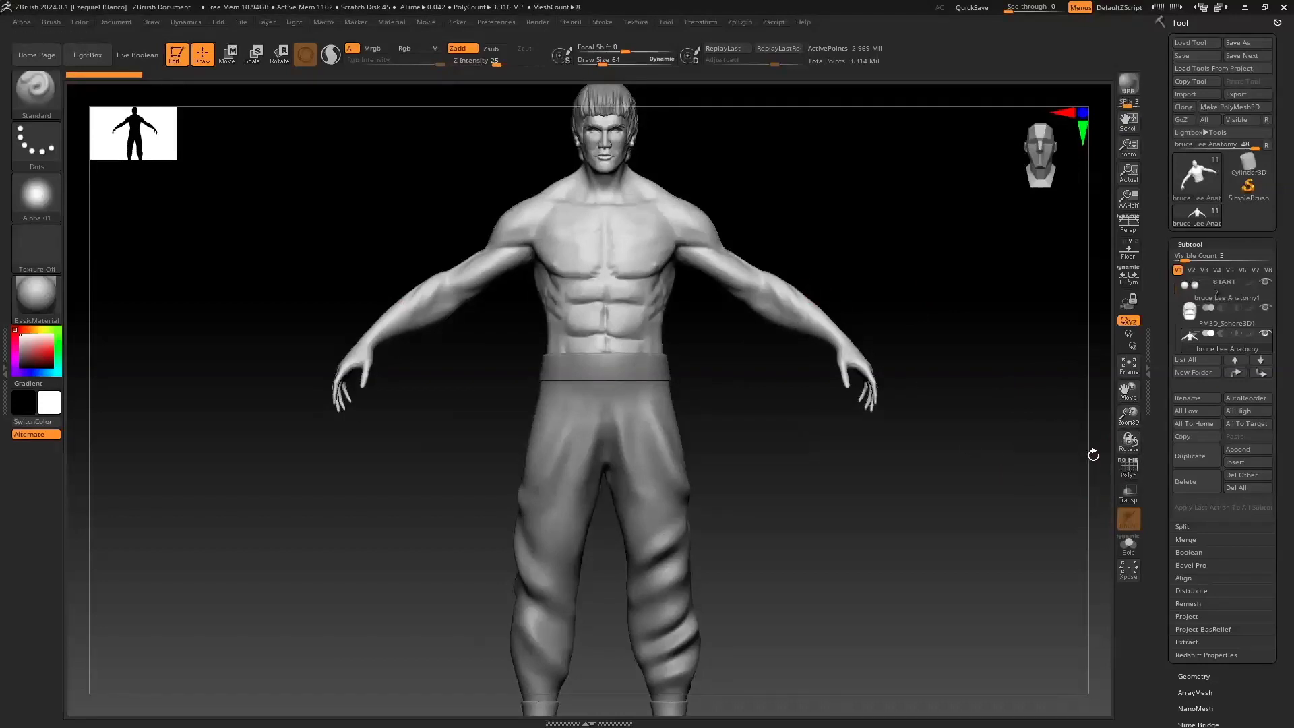
# Step: Turn on the polyframe display and show only the body subtool, framed in the view
pyautogui.hotkey('shift', 'f')
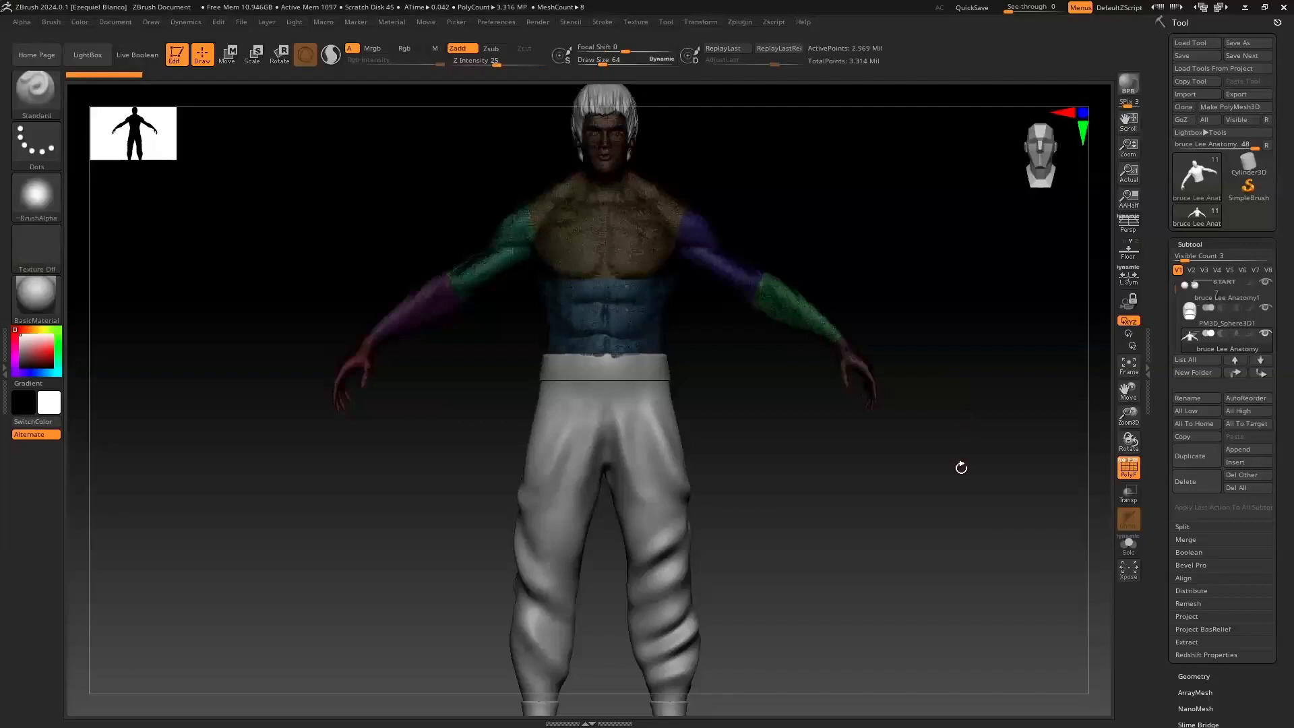
pyautogui.keyDown('alt'); pyautogui.moveTo(933, 473); pyautogui.dragTo(925, 678); pyautogui.keyUp('alt')
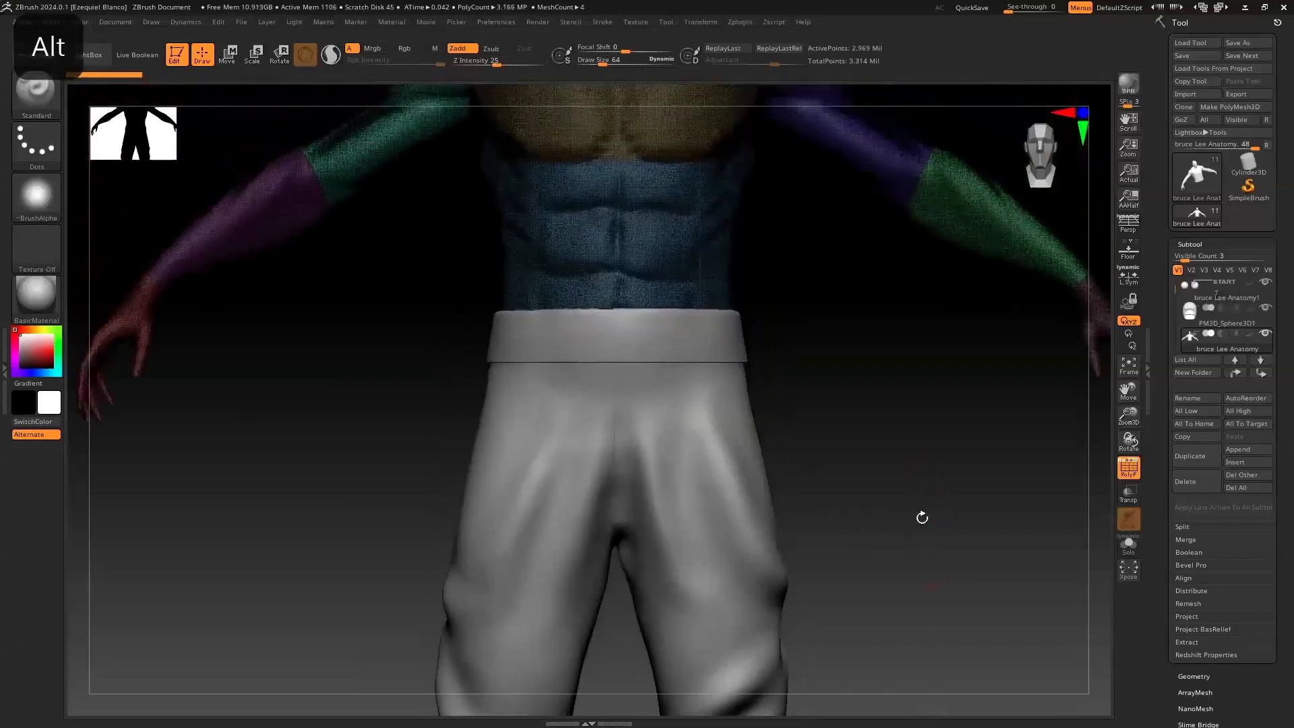
pyautogui.keyDown('alt'); pyautogui.moveTo(921, 517); pyautogui.dragTo(930, 632); pyautogui.keyUp('alt')
pyautogui.keyDown('alt'); pyautogui.moveTo(929, 465); pyautogui.dragTo(953, 644); pyautogui.keyUp('alt')
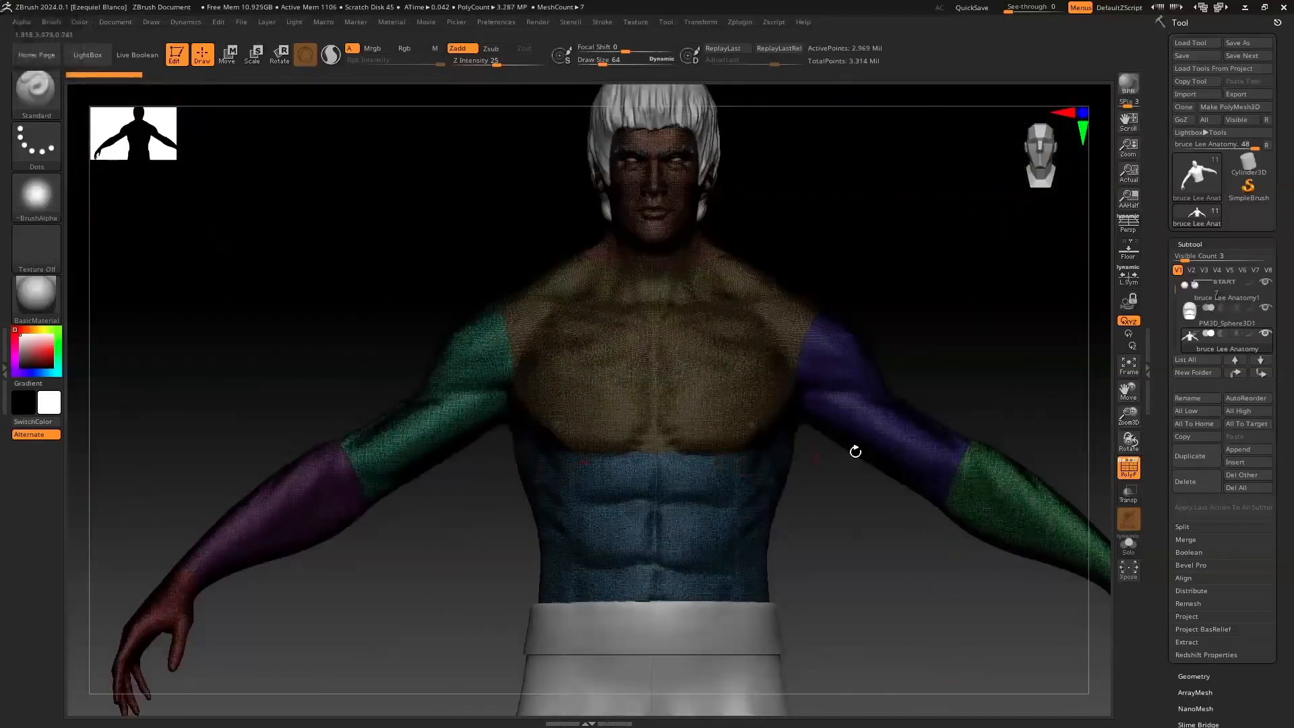
pyautogui.click(1266, 282)
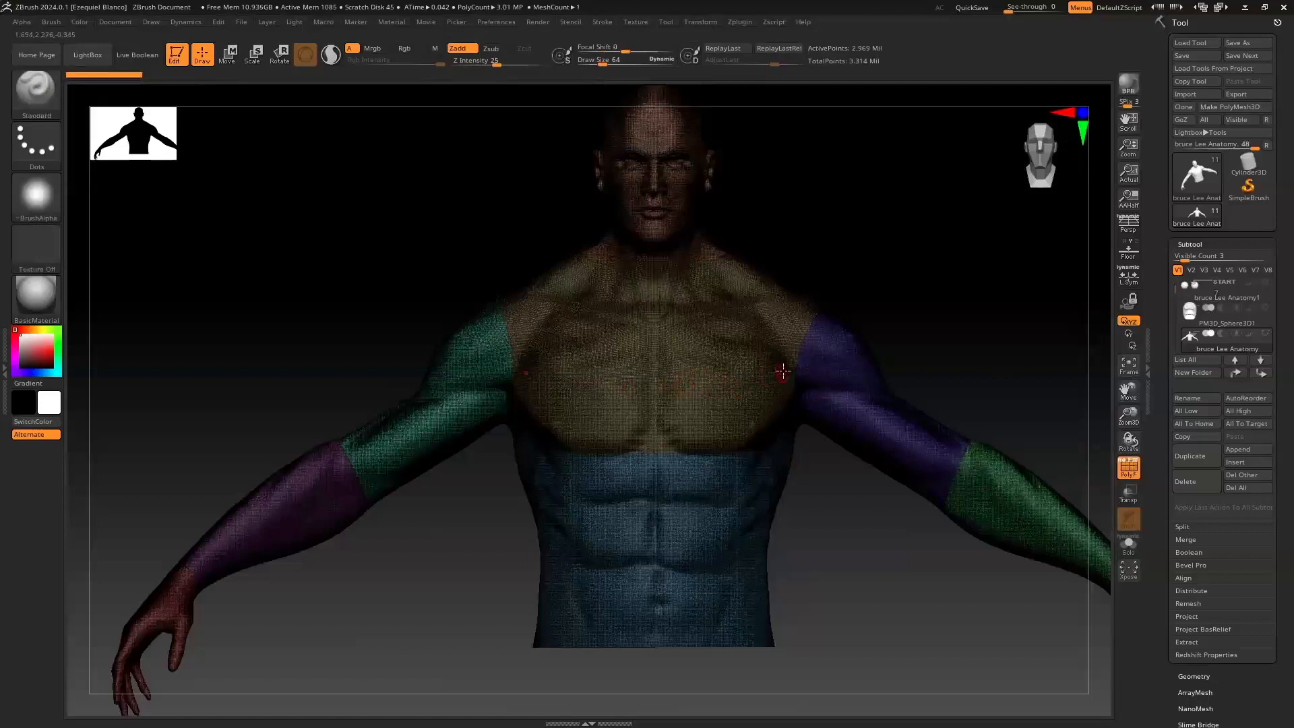
pyautogui.press('f')
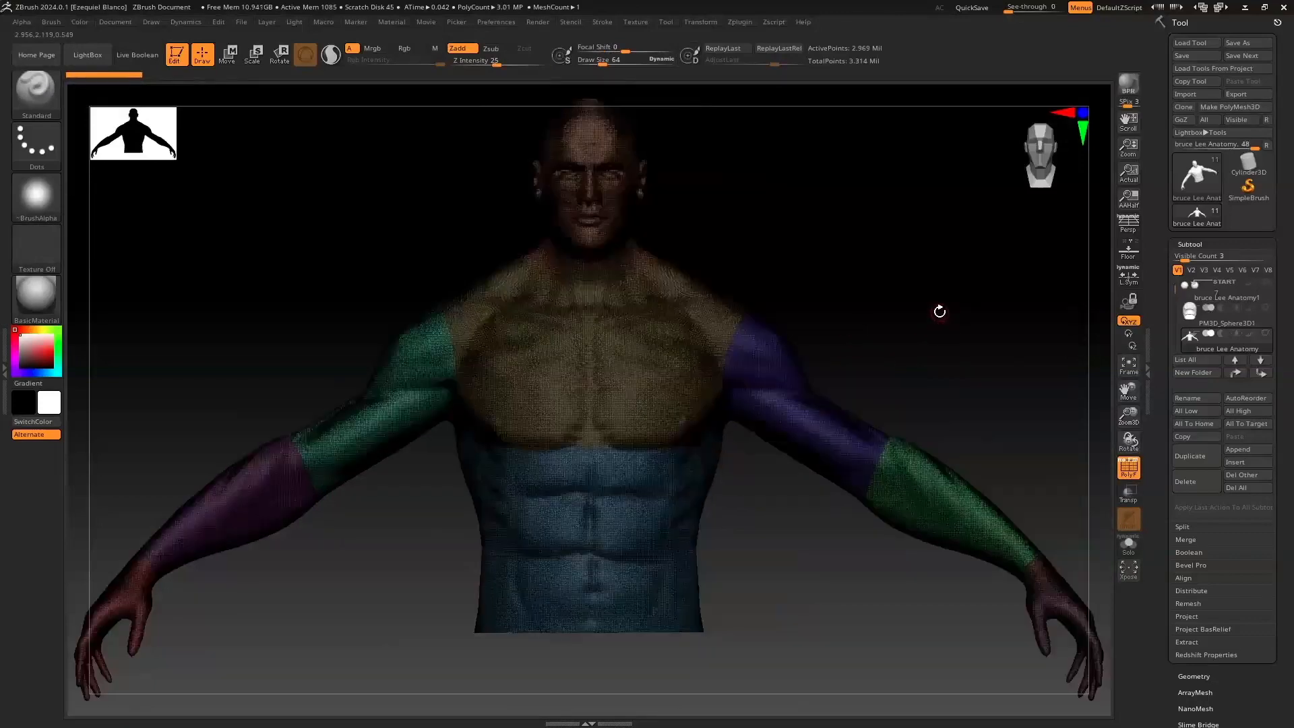
# Step: Examine the body's dense topology and polygroups up close and with the wireframe display switched off and on
pyautogui.keyDown('alt'); pyautogui.moveTo(789, 543); pyautogui.dragTo(836, 717); pyautogui.keyUp('alt')
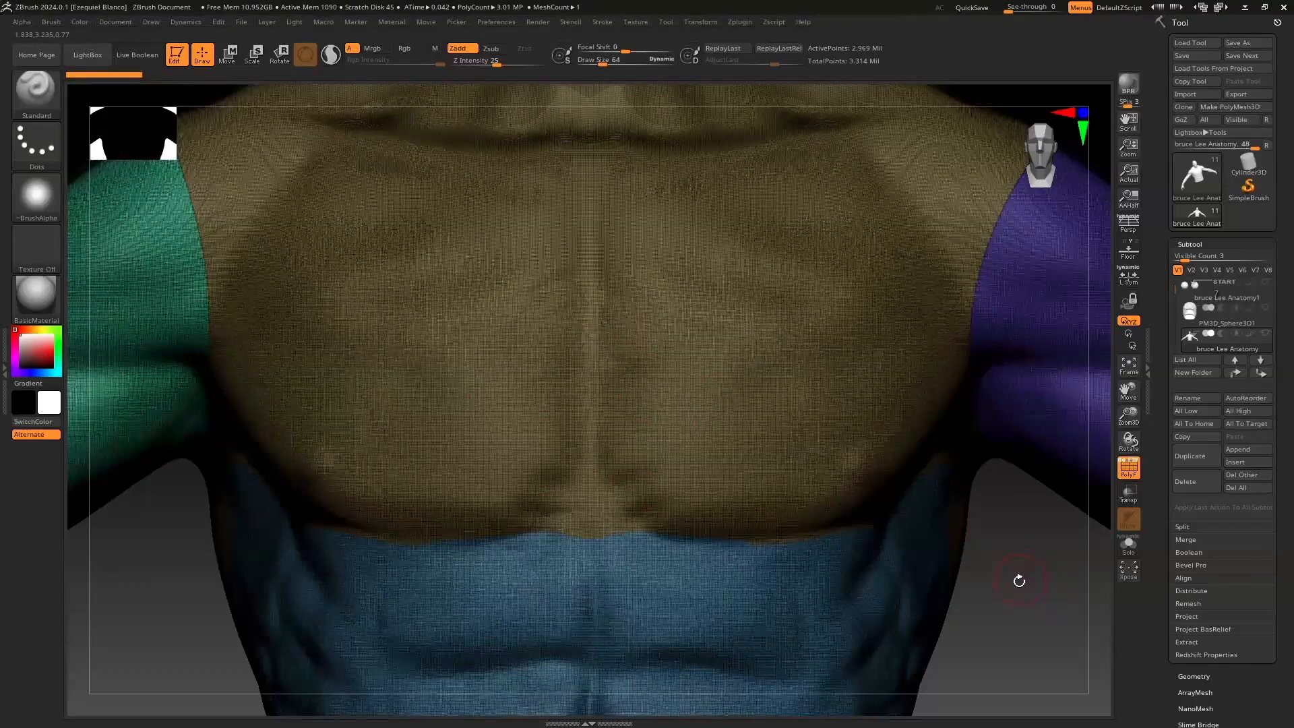
pyautogui.press('f')
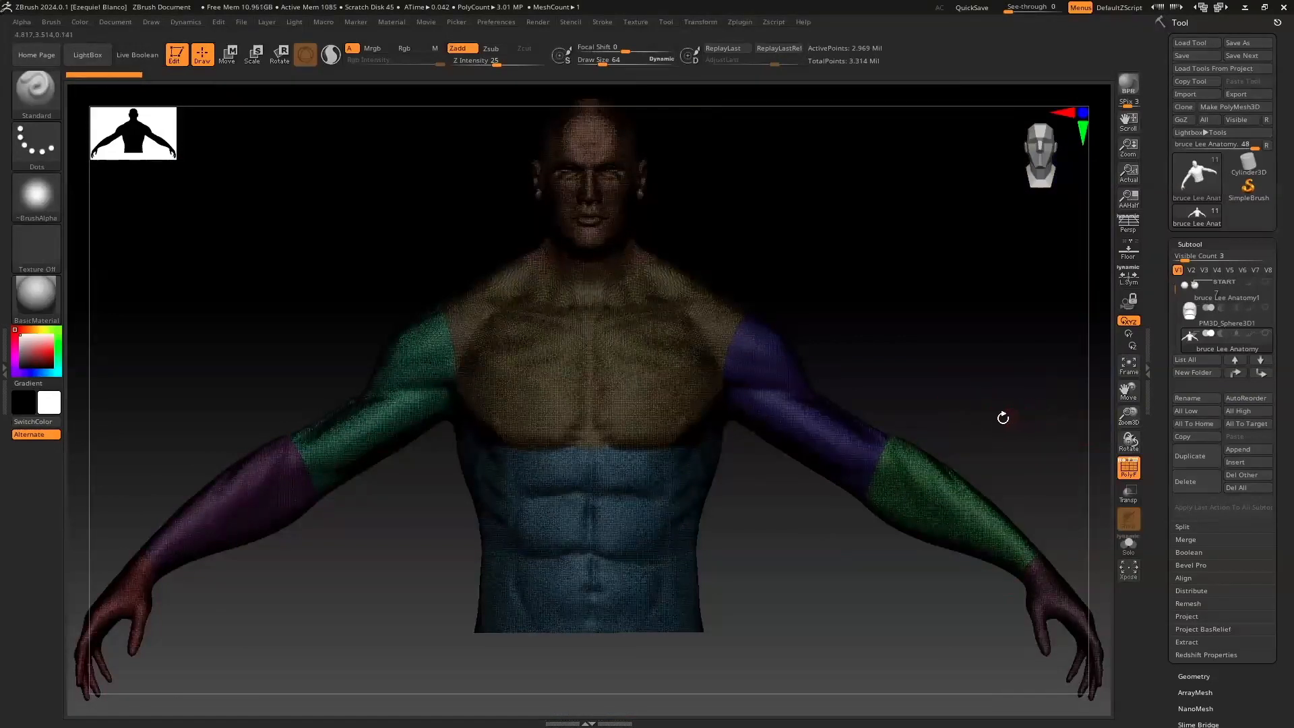
pyautogui.click(1123, 468)
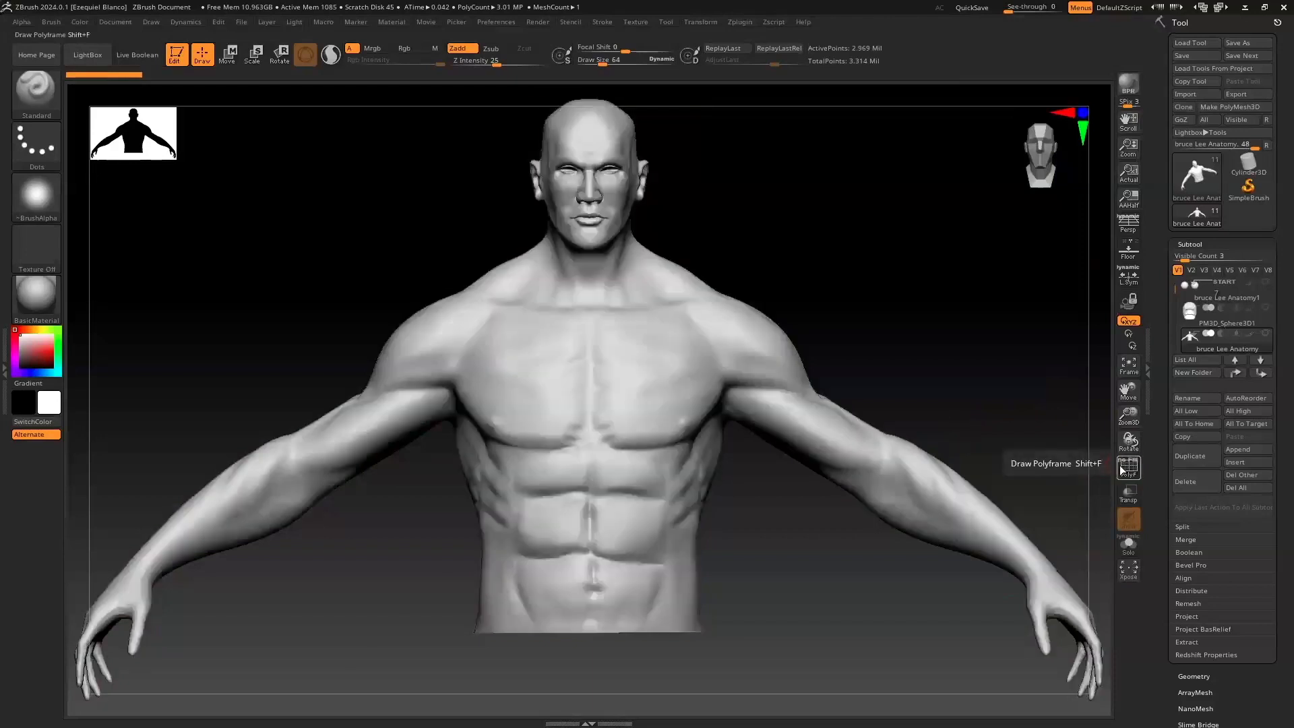
pyautogui.click(1121, 466)
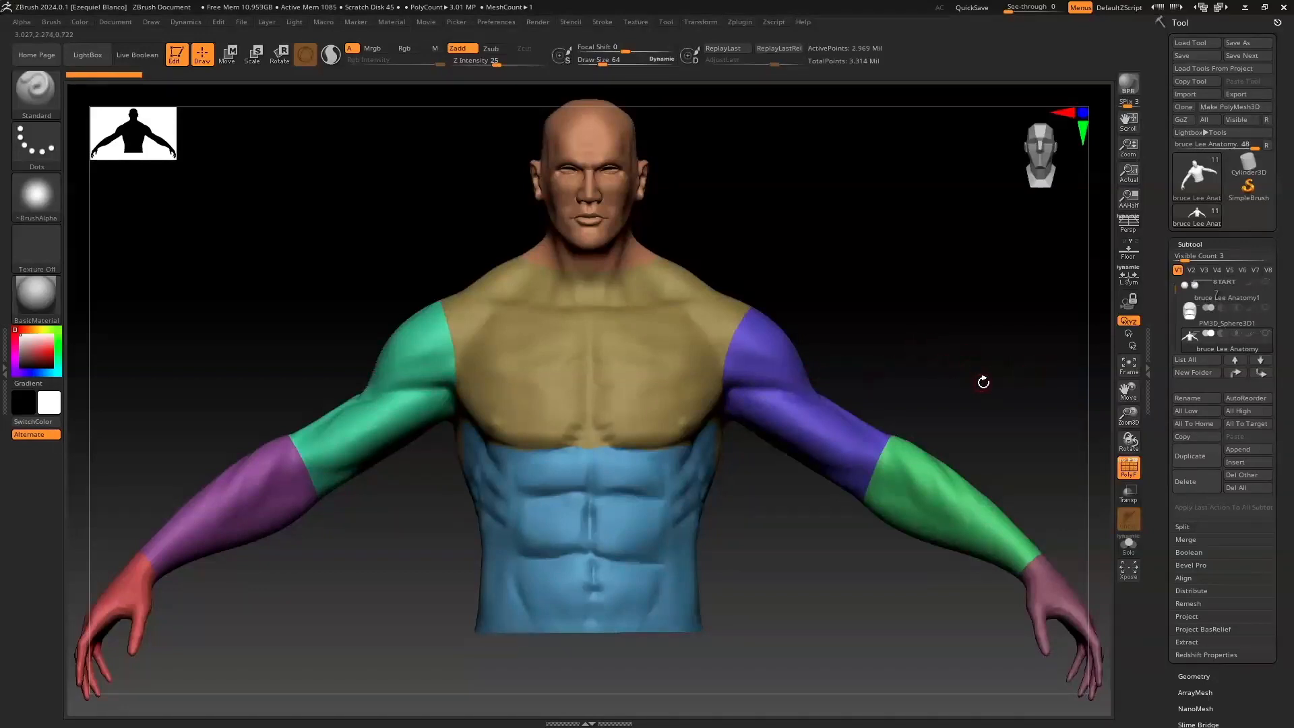
pyautogui.click(1128, 466)
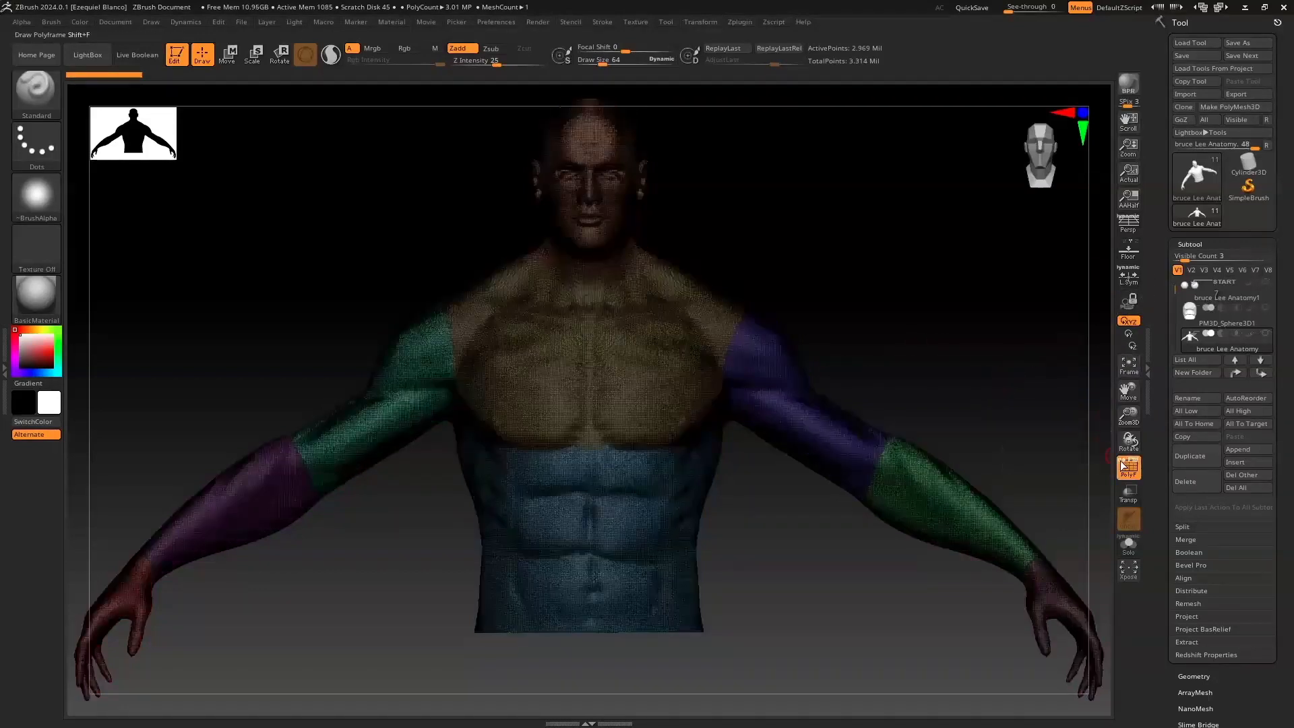
# Step: Run ZRemesher on the body with KeepGroups enabled
pyautogui.click(1185, 244)
pyautogui.click(1194, 260)
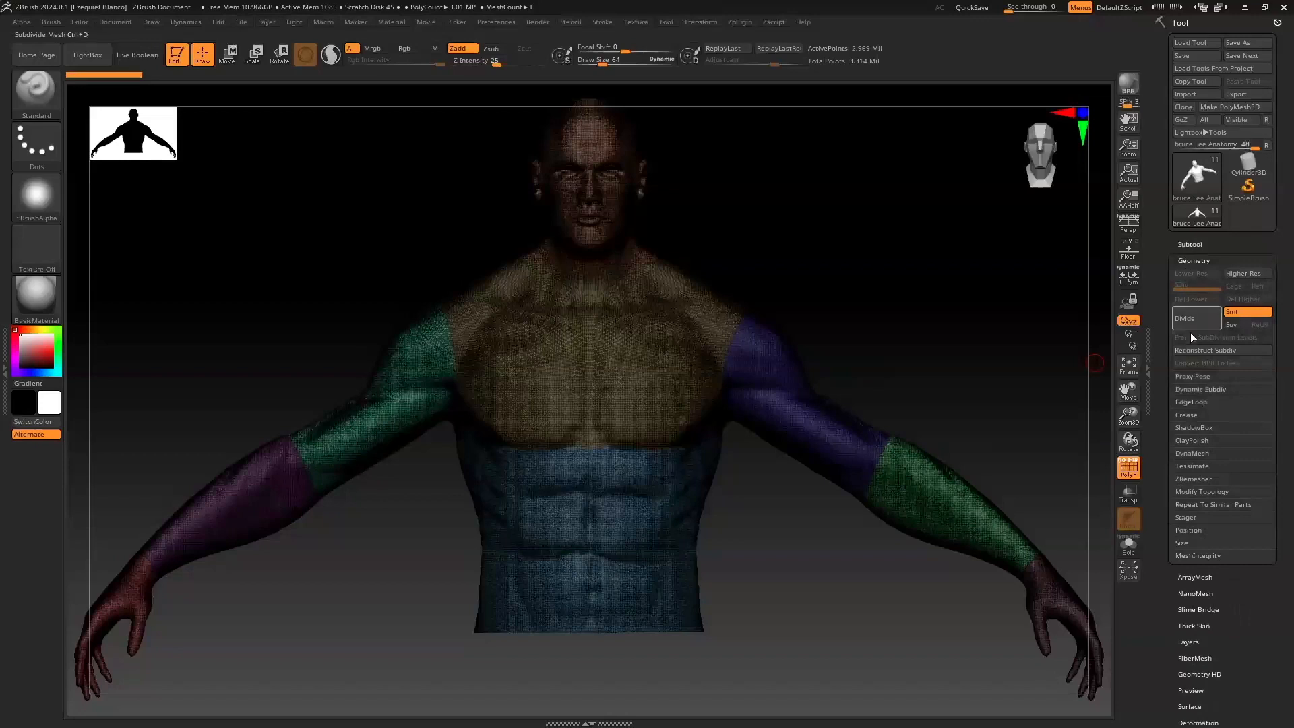
pyautogui.click(1193, 478)
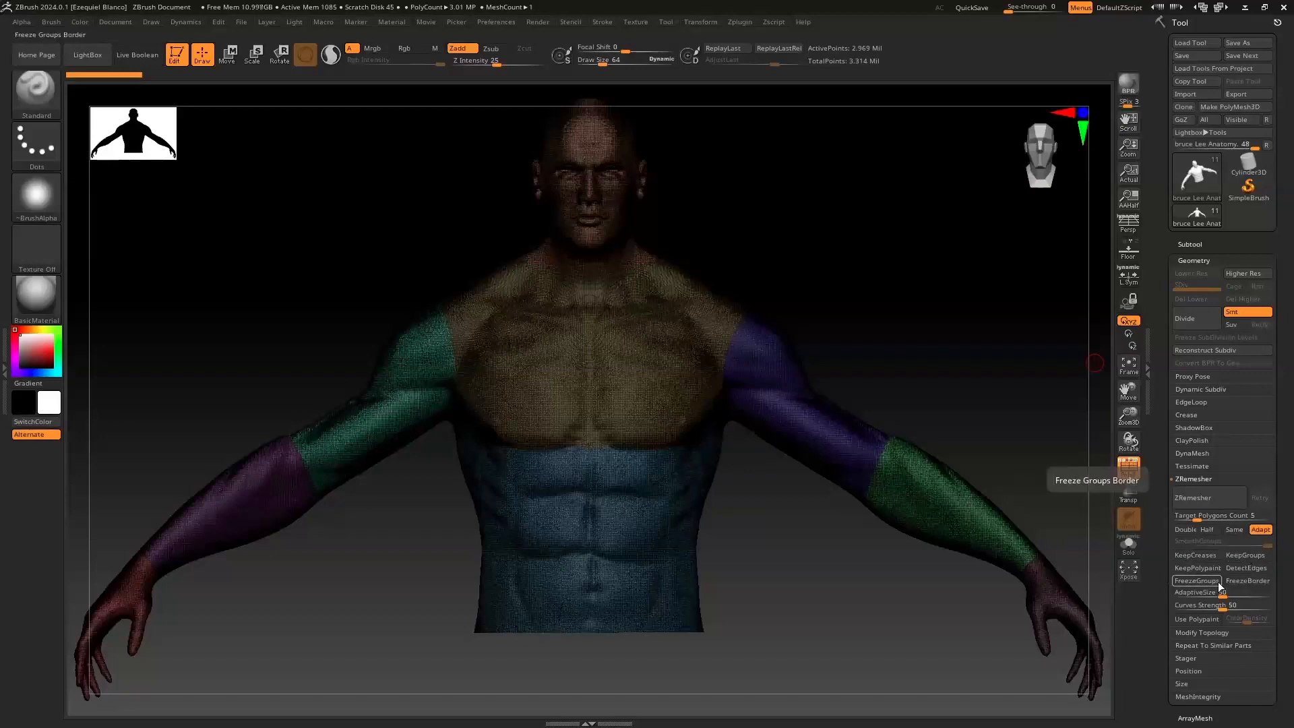
pyautogui.click(1240, 556)
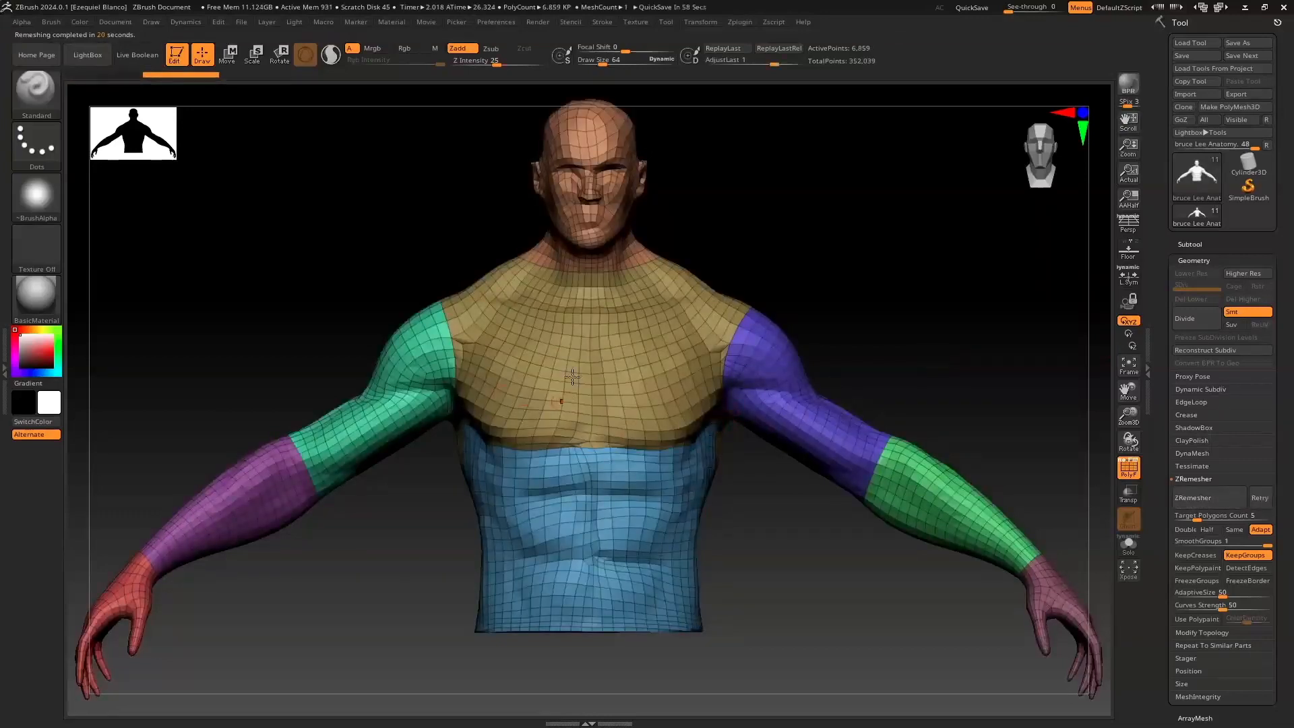
# Step: Set the ZRemesher target polygon count to 3 and retry the remesh on the original subtool
pyautogui.click(1174, 517)
pyautogui.click(1181, 517)
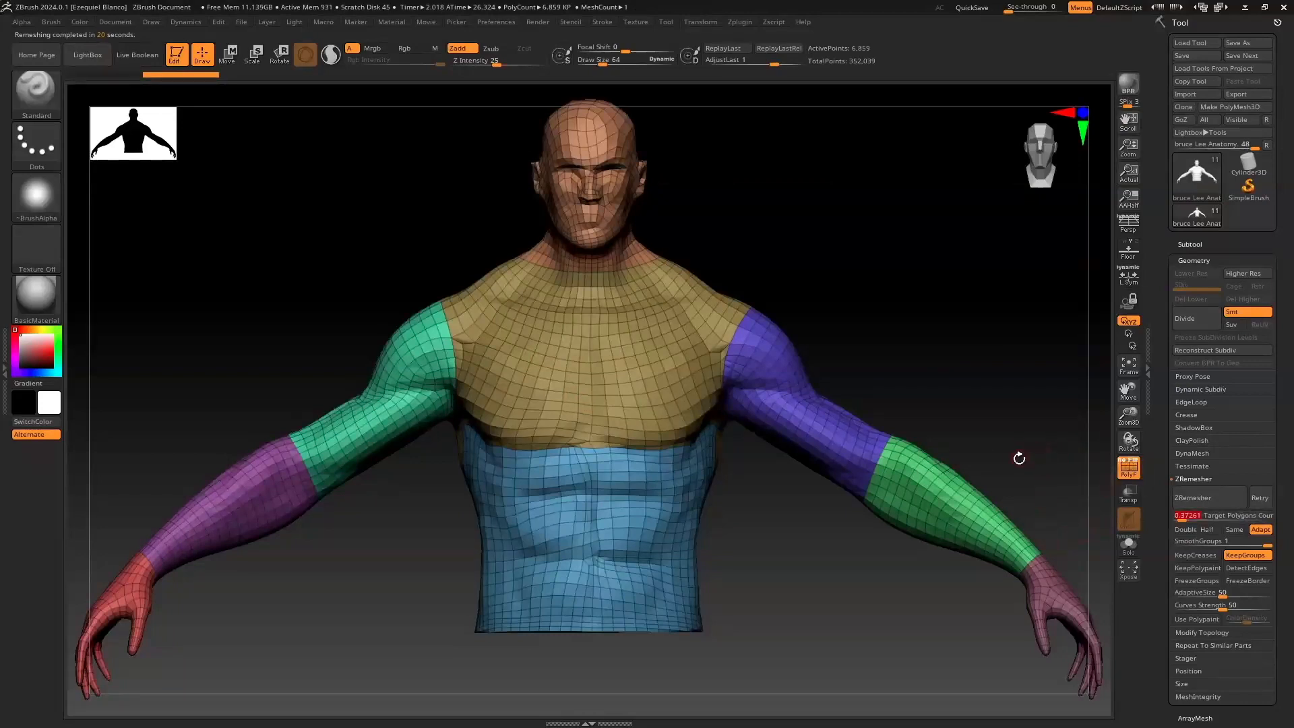
pyautogui.write('3')
pyautogui.press('Return')
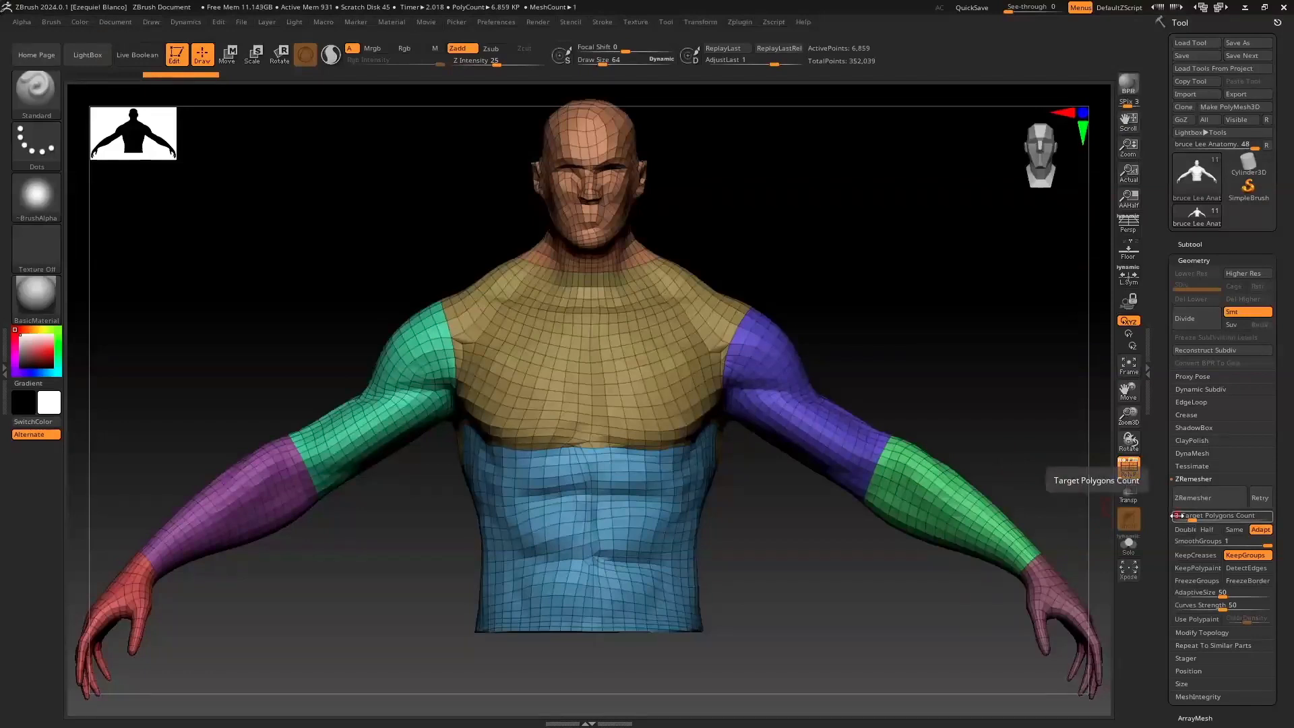
pyautogui.click(1259, 499)
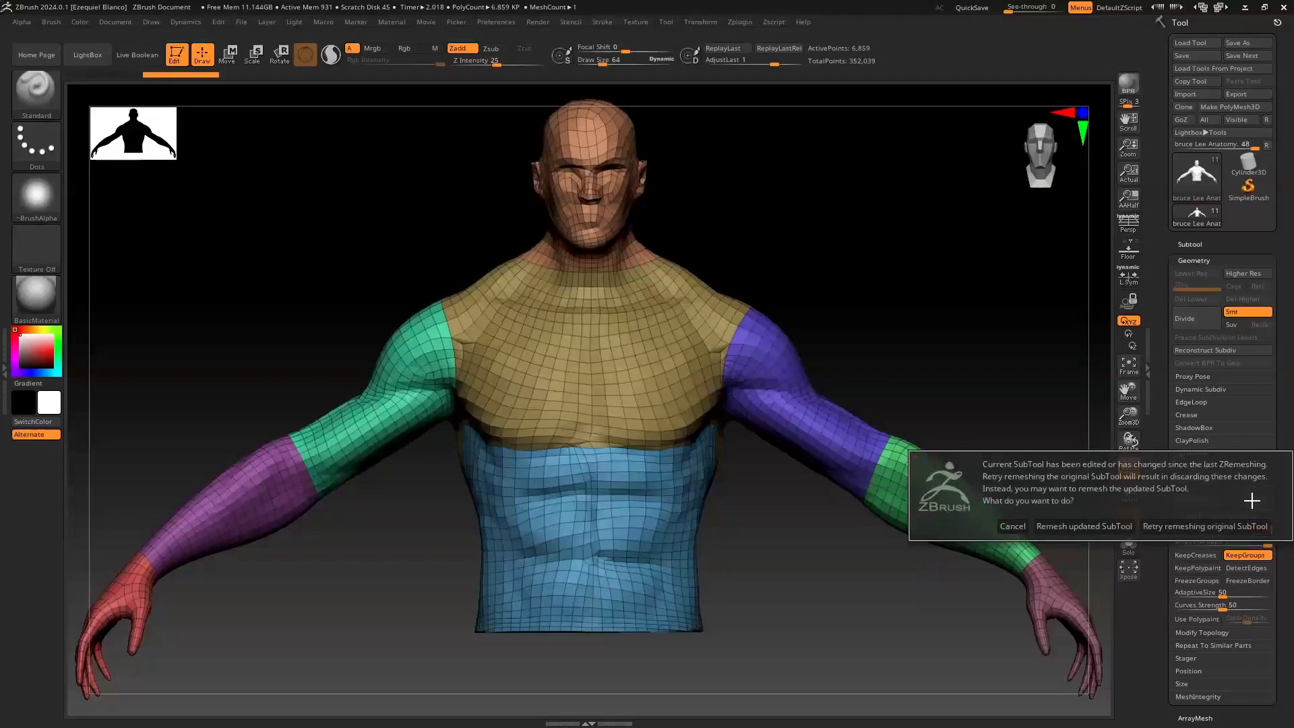
pyautogui.click(1088, 526)
pyautogui.click(1223, 533)
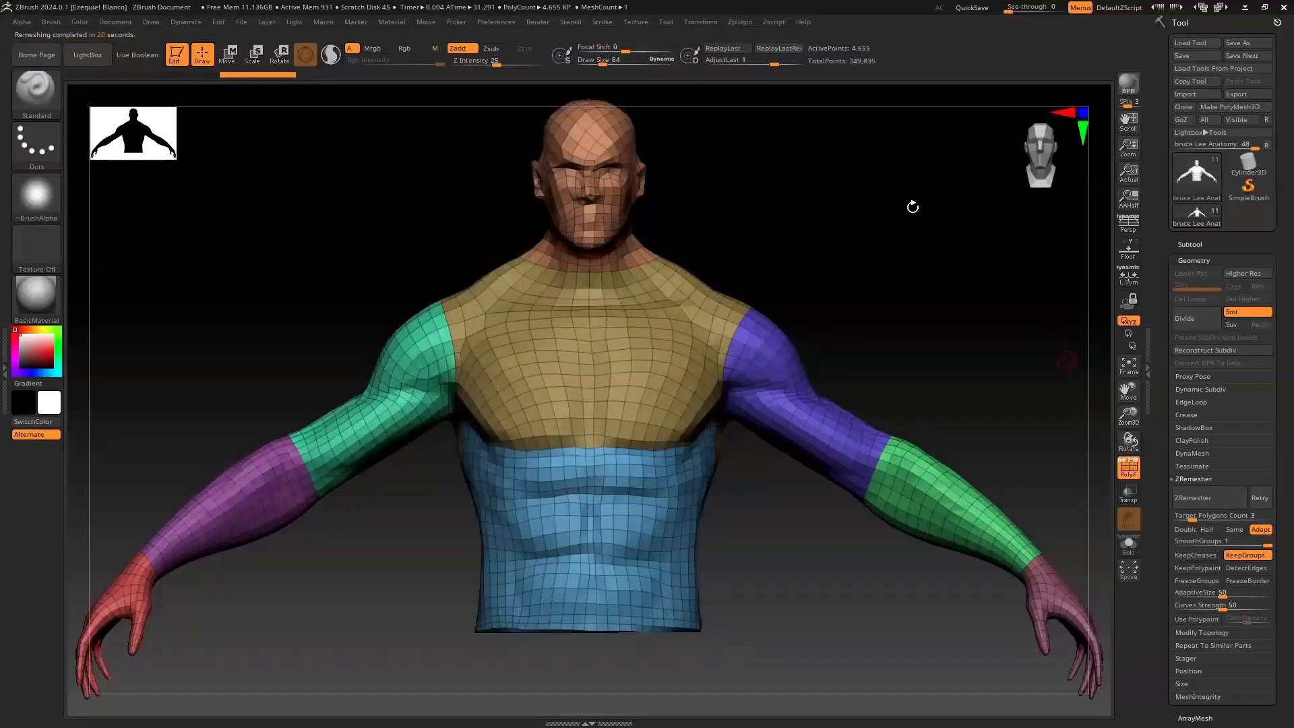
# Step: Compare the two remeshed versions of the body by switching between their undo history states
pyautogui.click(188, 71)
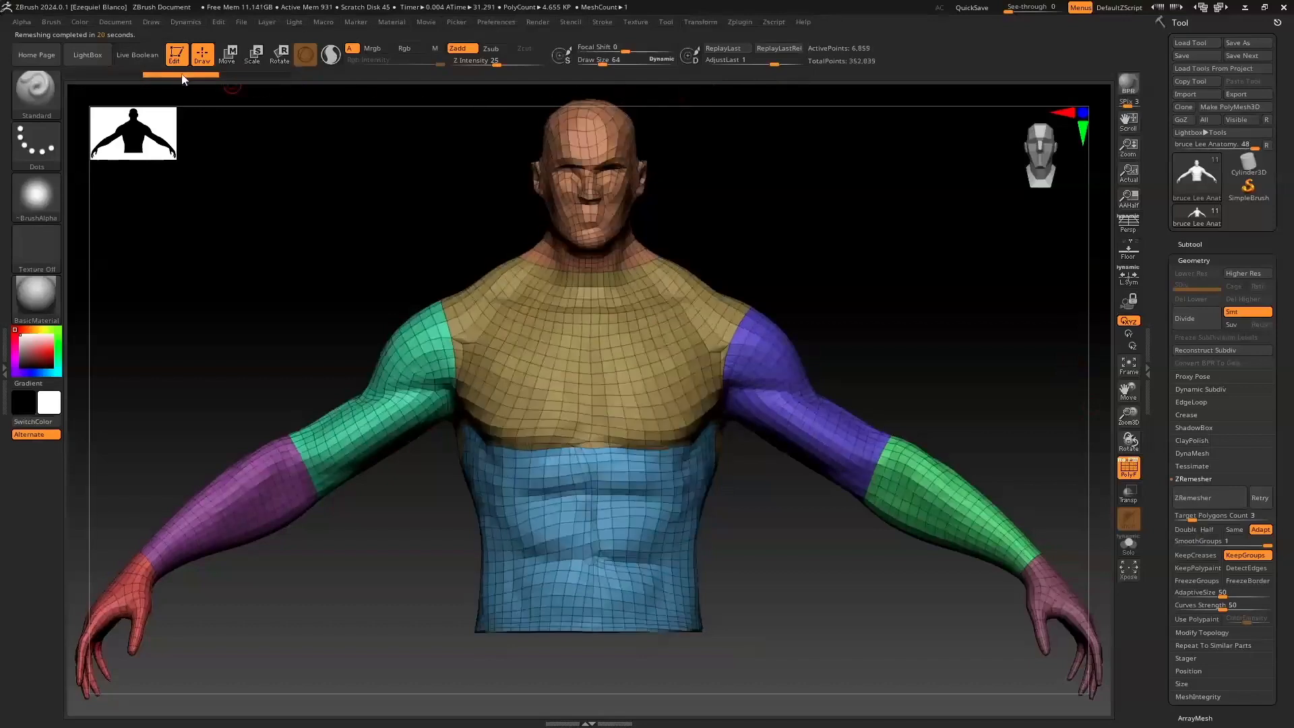
pyautogui.click(247, 71)
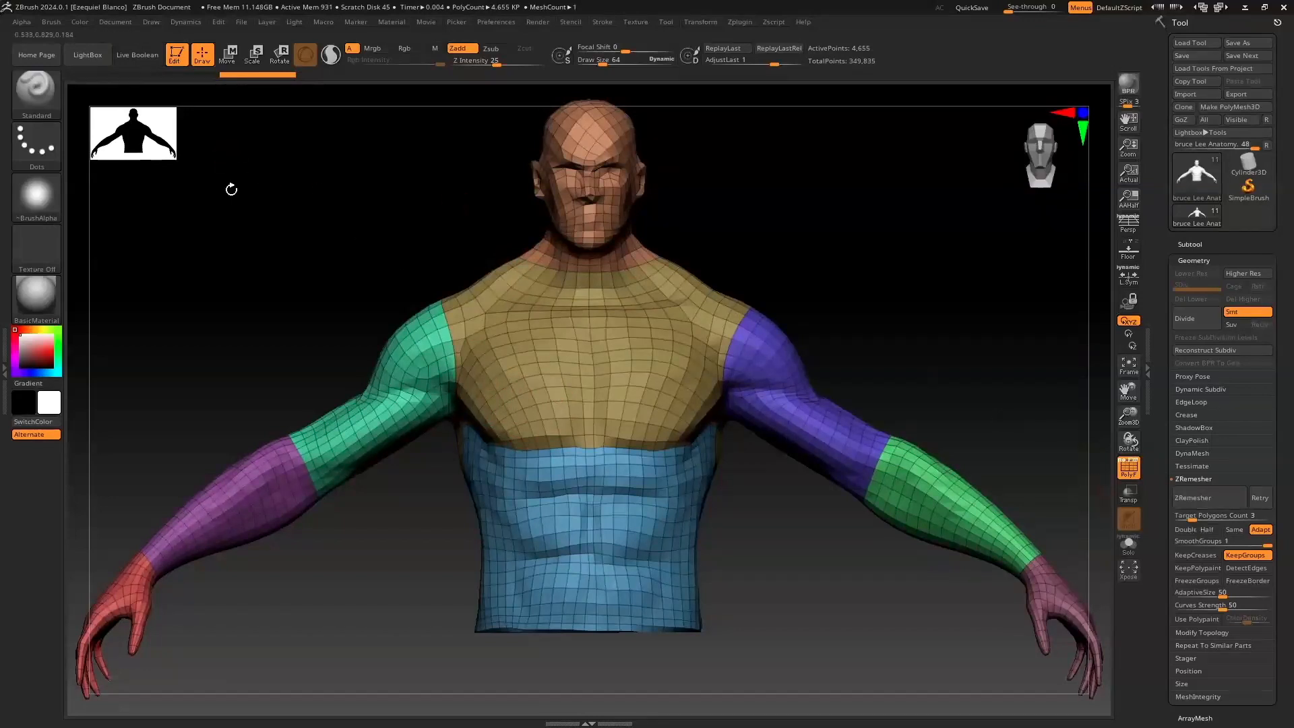
pyautogui.click(185, 76)
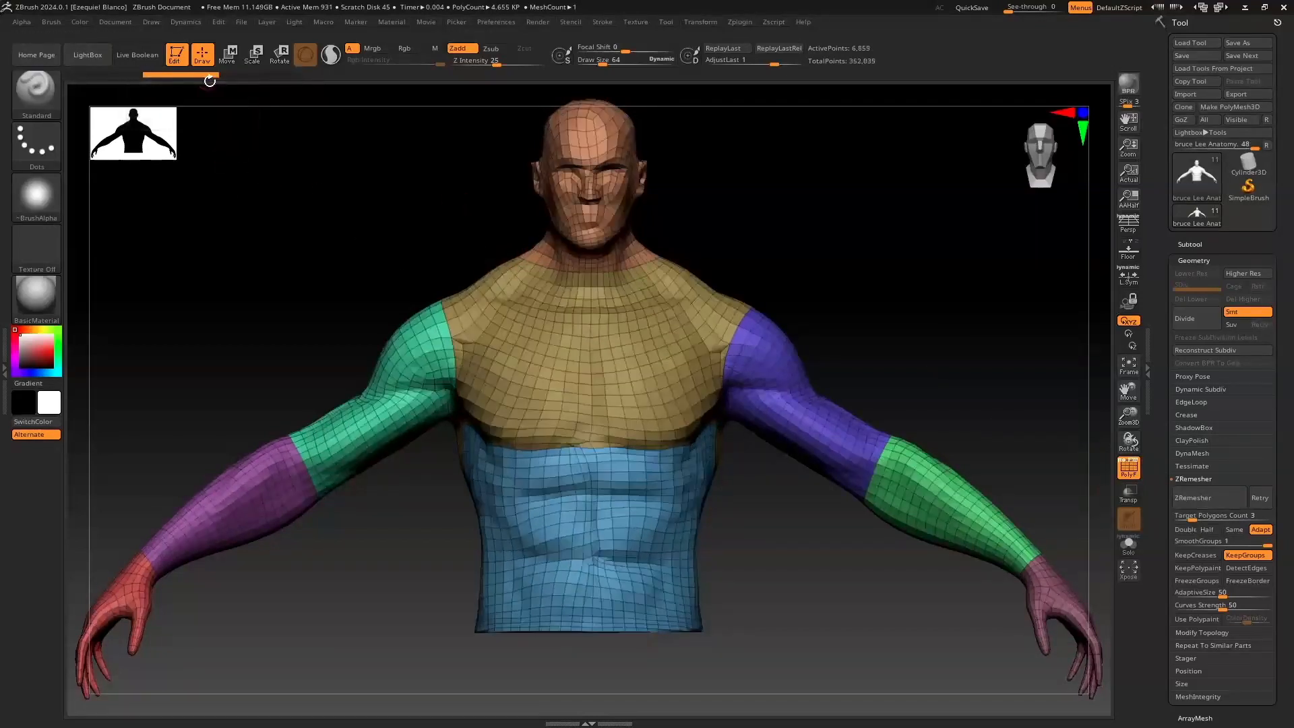
pyautogui.click(259, 74)
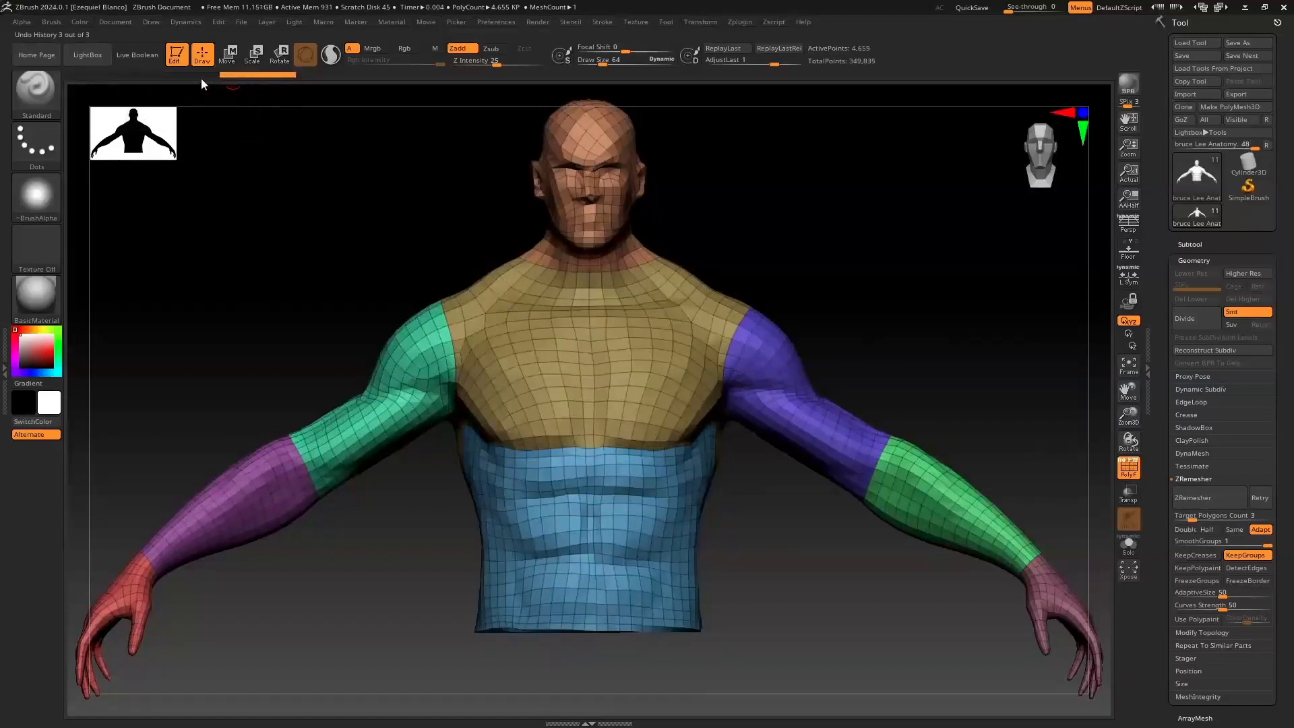
pyautogui.click(205, 75)
pyautogui.click(240, 72)
# Step: Mark the original high-resolution state in the undo history as projection source and return to the latest remesh
pyautogui.keyDown('shift'); pyautogui.click(99, 74); pyautogui.keyUp('shift')
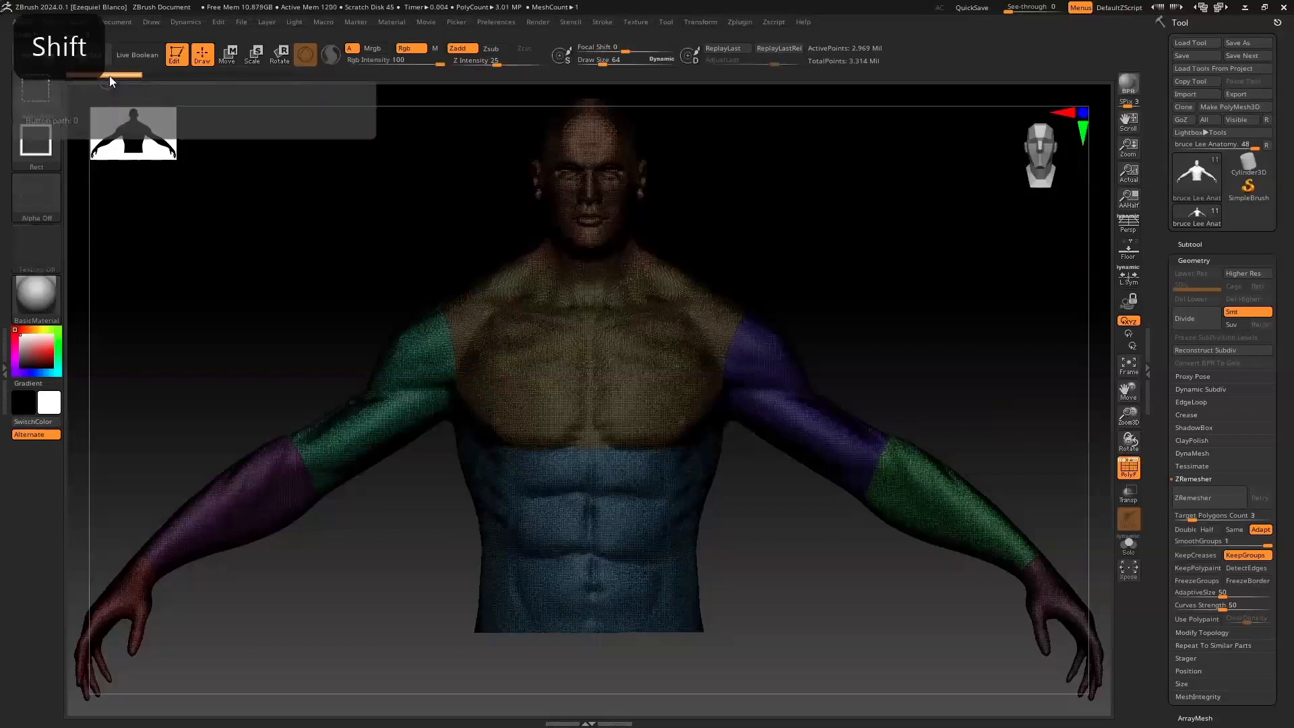
pyautogui.keyDown('shift'); pyautogui.click(259, 75); pyautogui.keyUp('shift')
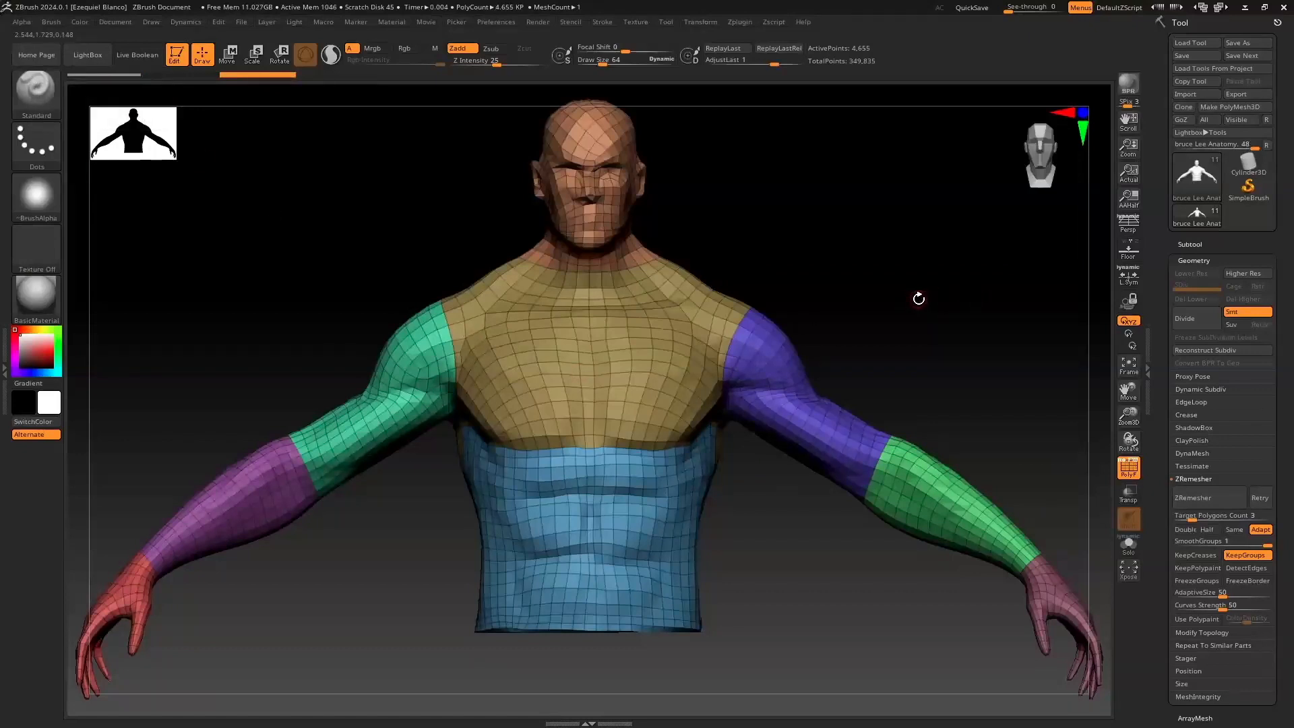
# Step: Subdivide the remeshed body to level 3 and project the detail of the marked history state onto it
pyautogui.click(1185, 243)
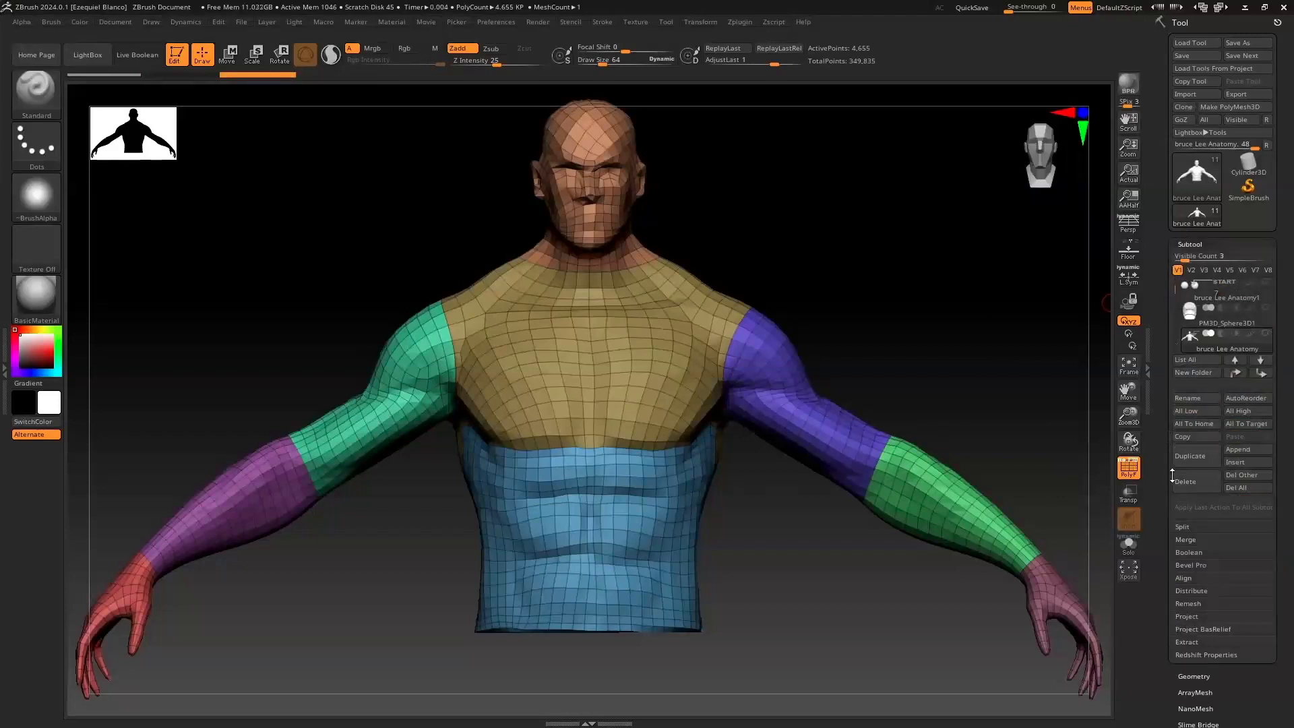
pyautogui.click(1186, 617)
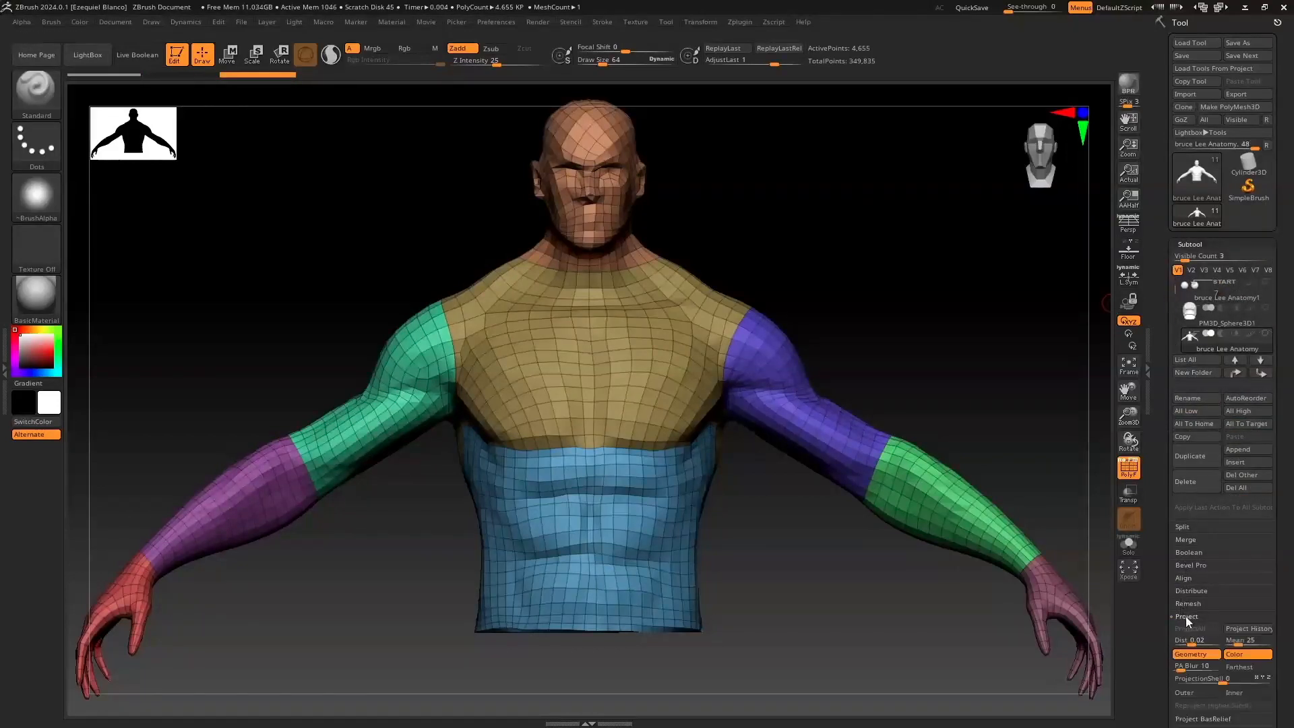
pyautogui.moveTo(1157, 560); pyautogui.dragTo(1159, 426)
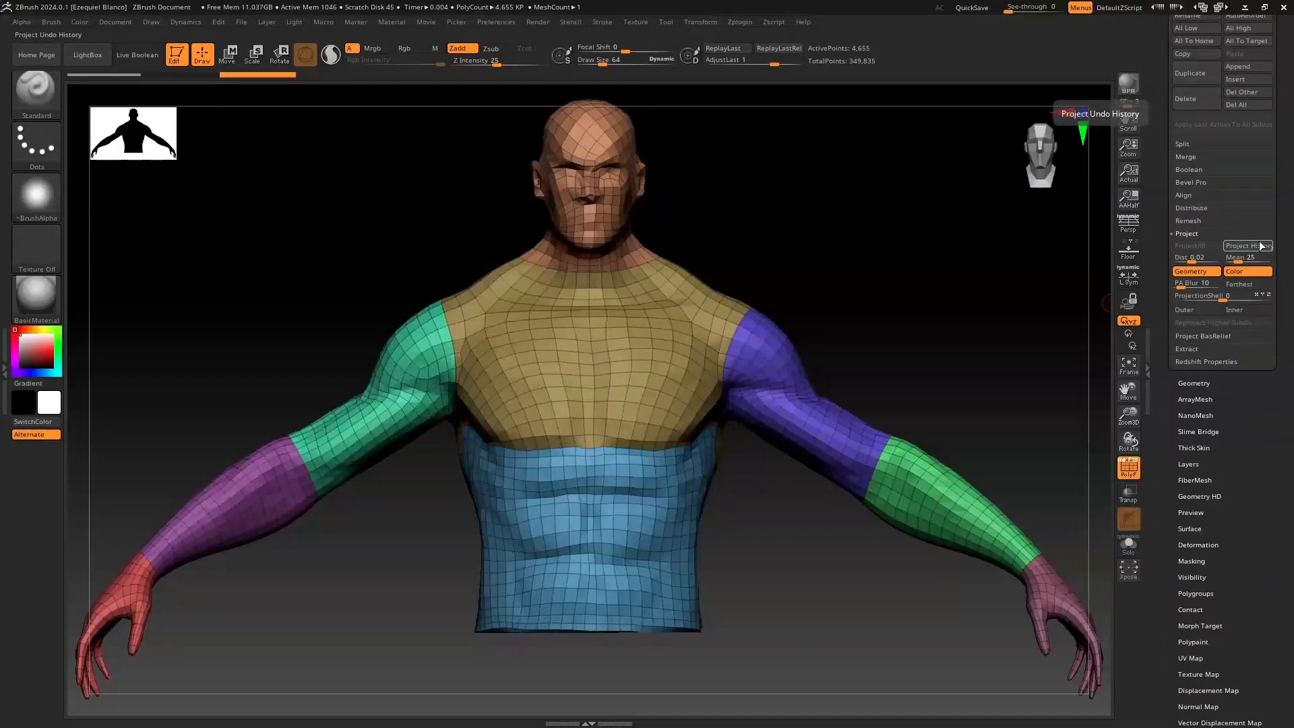
pyautogui.hotkey('ctrl', 'd')
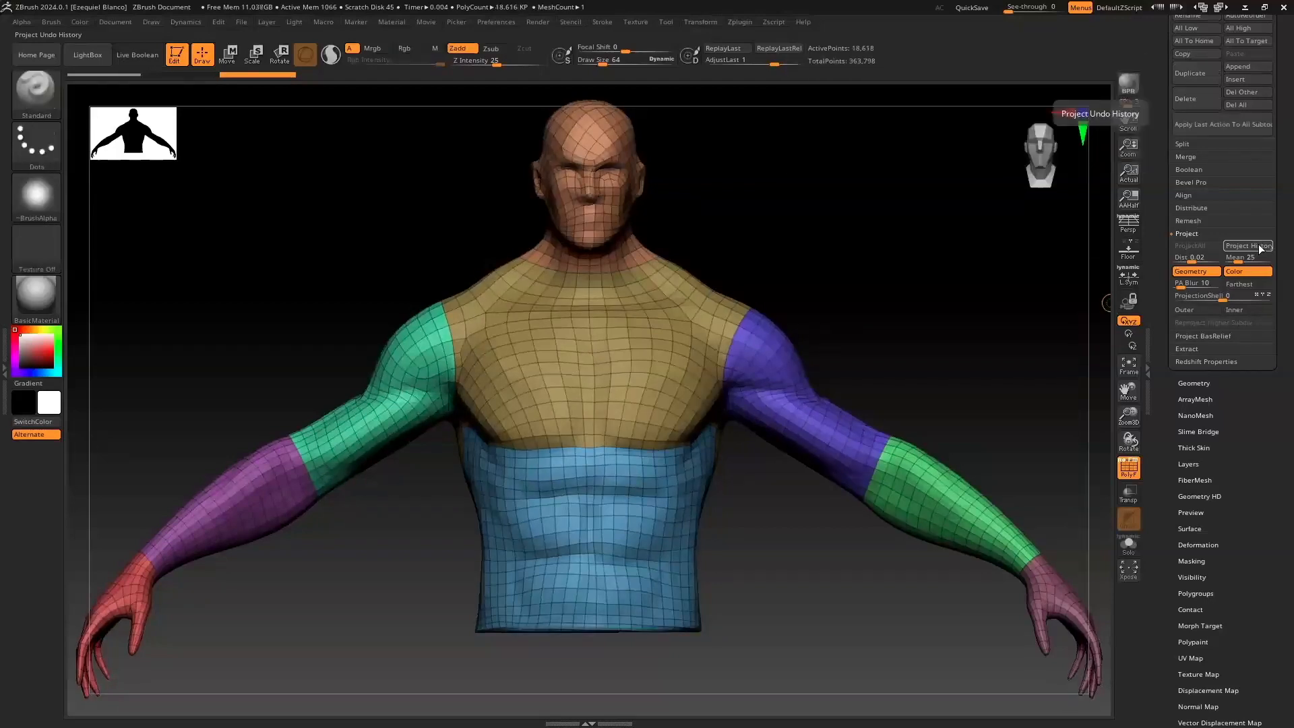
pyautogui.click(1250, 246)
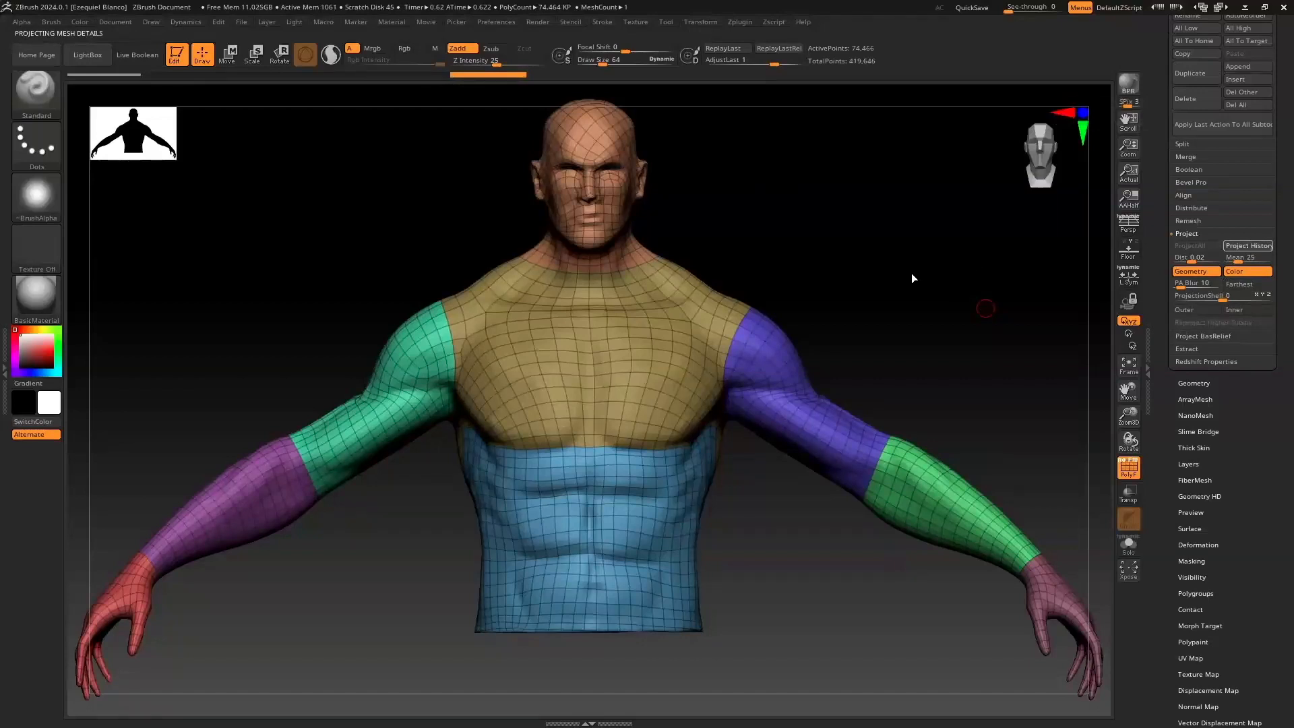
# Step: Subdivide the body to level 4 with projected history detail and compare it with the original sculpt's history state
pyautogui.click(1194, 384)
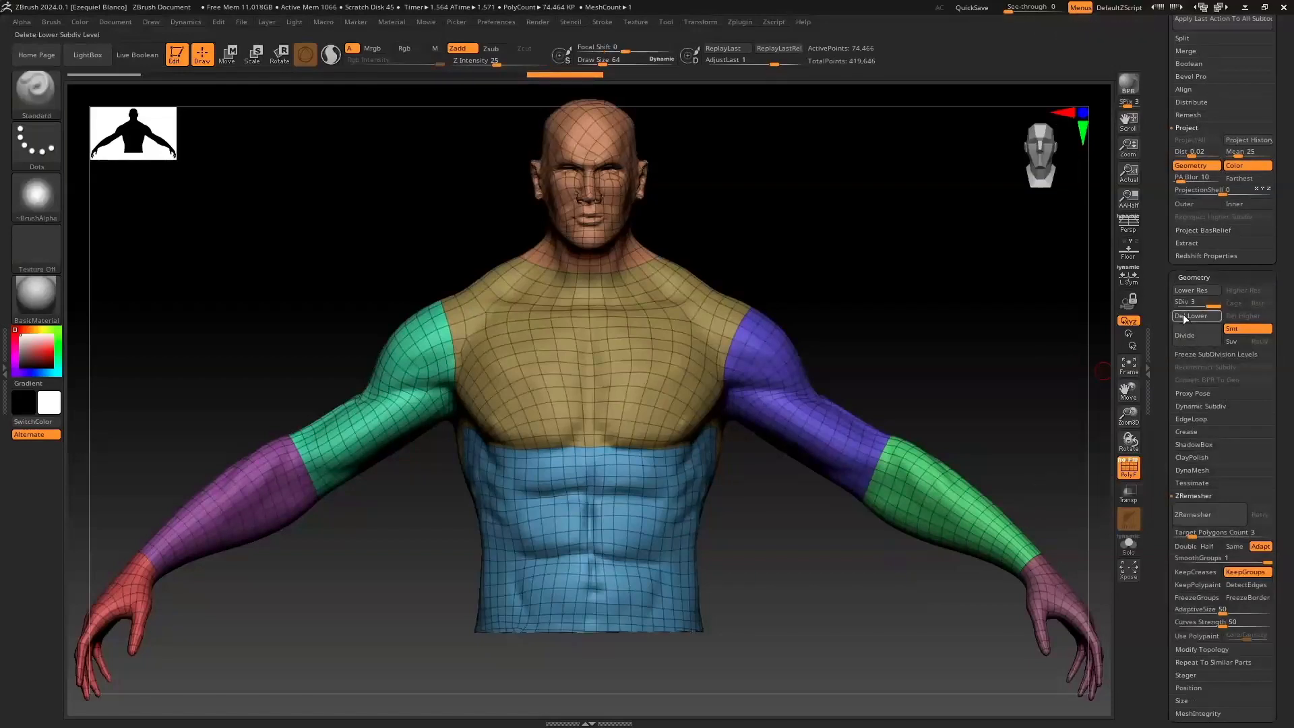
pyautogui.click(1189, 338)
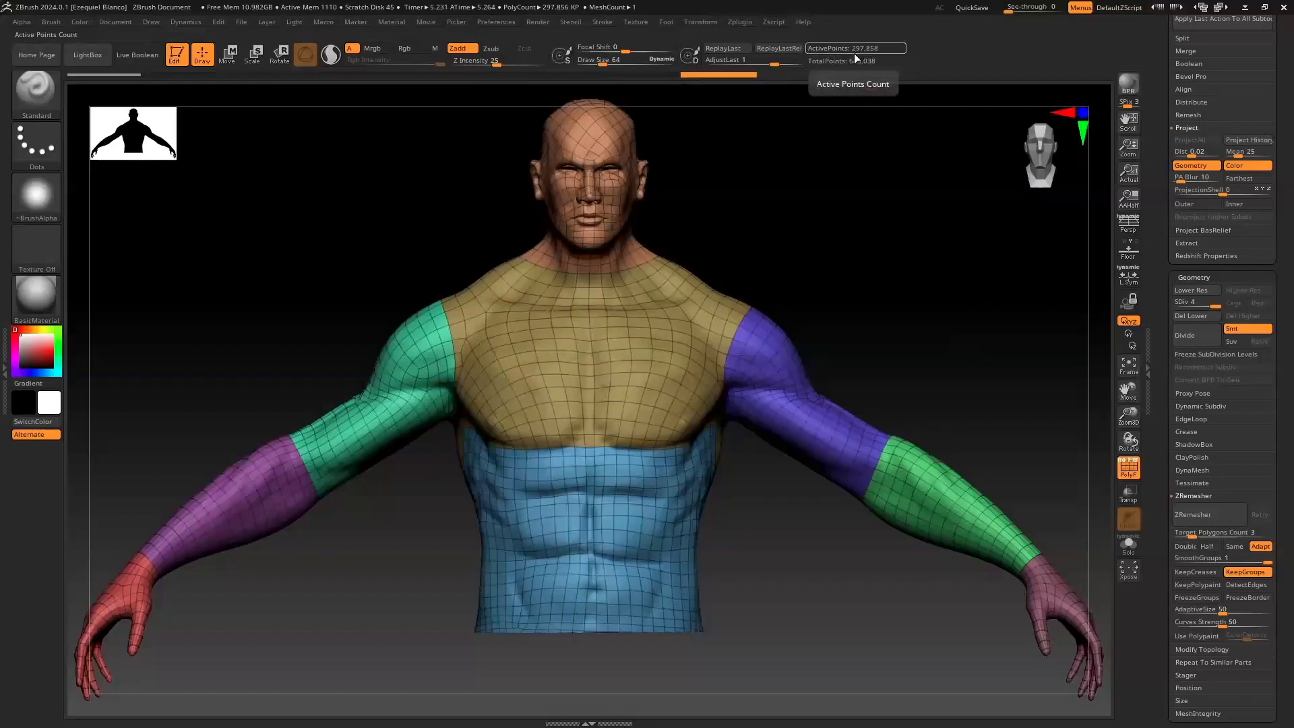
pyautogui.click(96, 75)
pyautogui.click(735, 75)
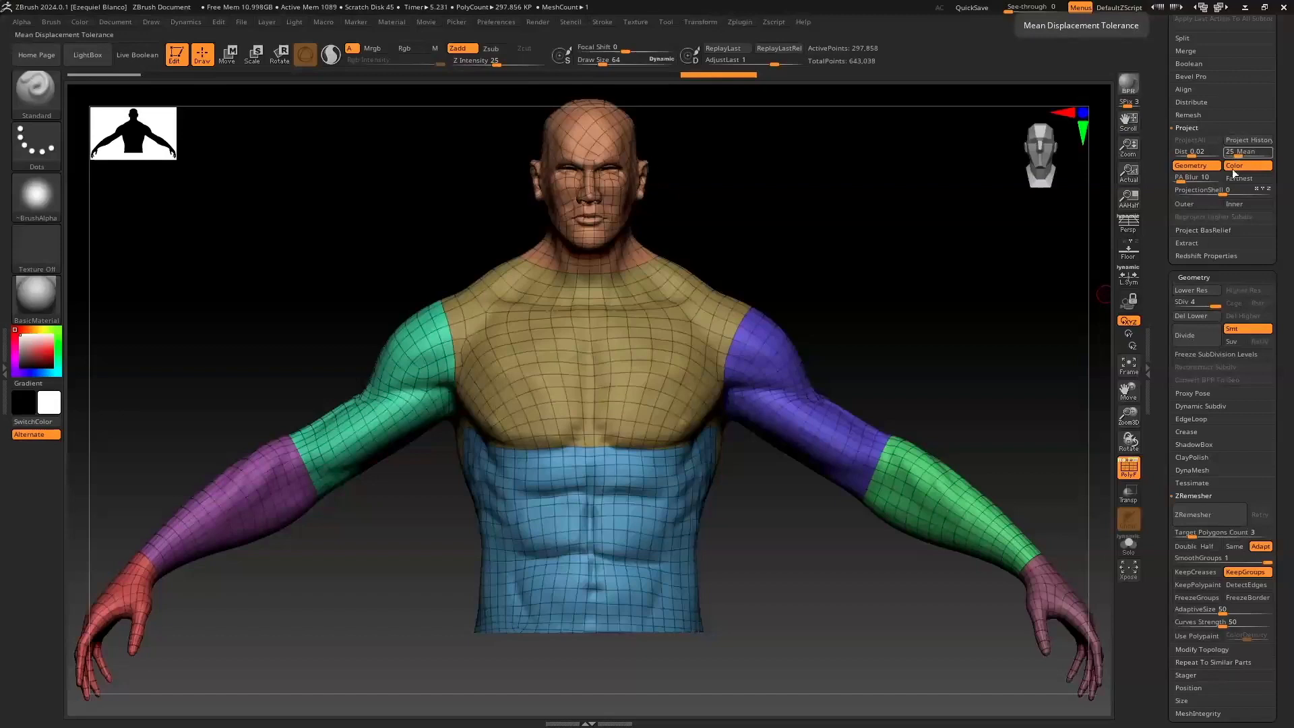
# Step: Subdivide the body to level 5 and project the original sculpt's history detail onto it
pyautogui.click(1193, 334)
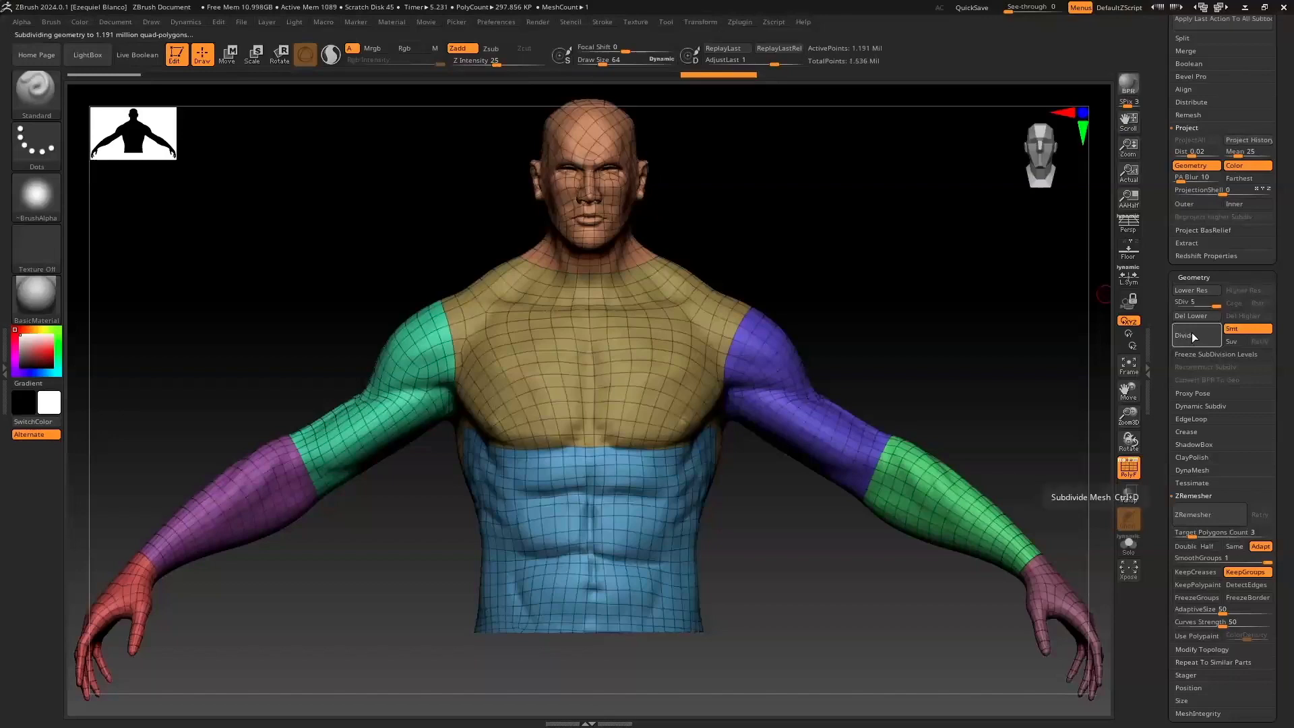
pyautogui.click(1253, 140)
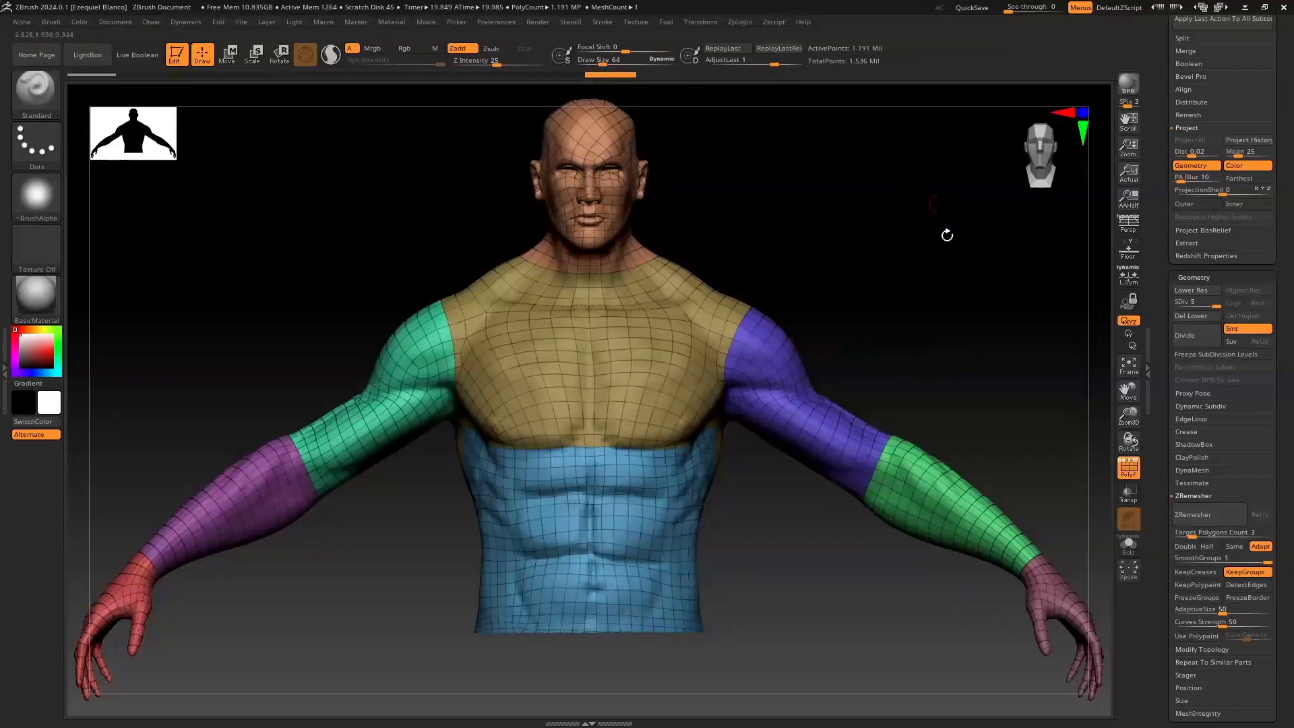
# Step: Turn off the polyframe display and examine the projected surface detail on the body
pyautogui.moveTo(961, 313)
pyautogui.mouseDown()
pyautogui.moveTo(937, 306)
pyautogui.moveTo(962, 312)
pyautogui.moveTo(944, 318)
pyautogui.mouseUp()
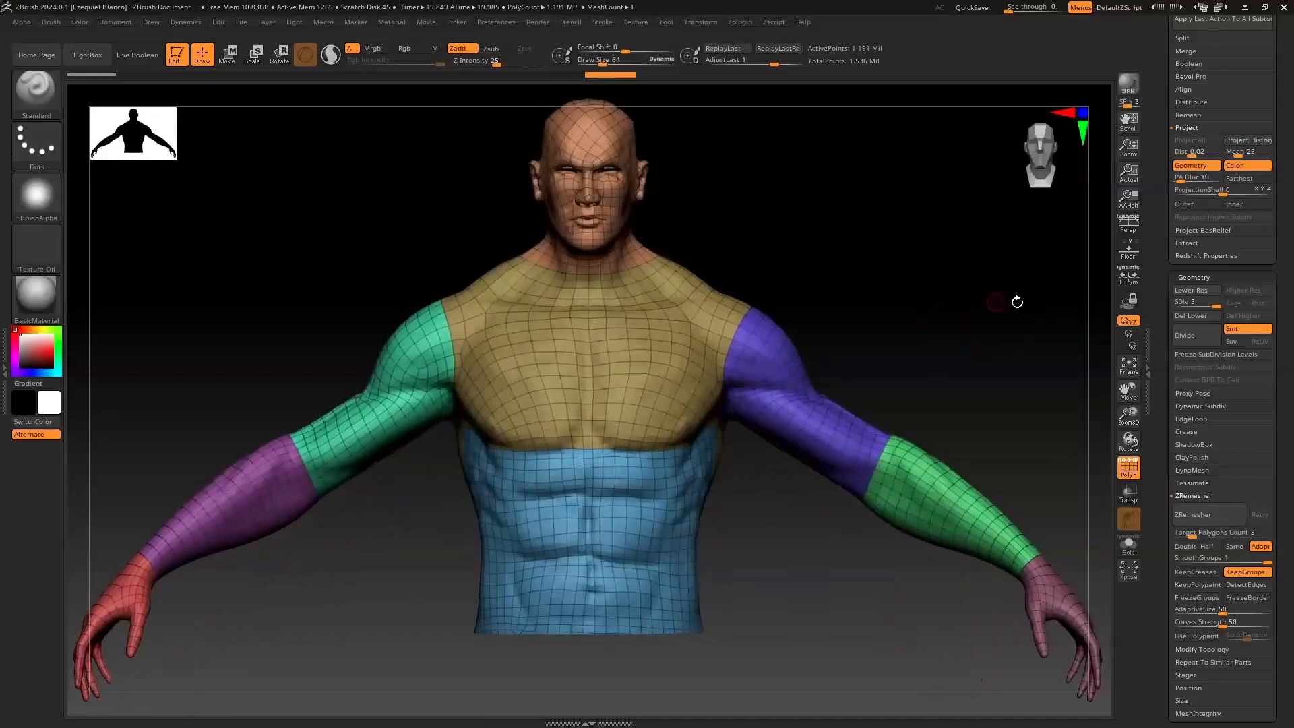
pyautogui.click(1113, 465)
pyautogui.moveTo(945, 335); pyautogui.dragTo(958, 332)
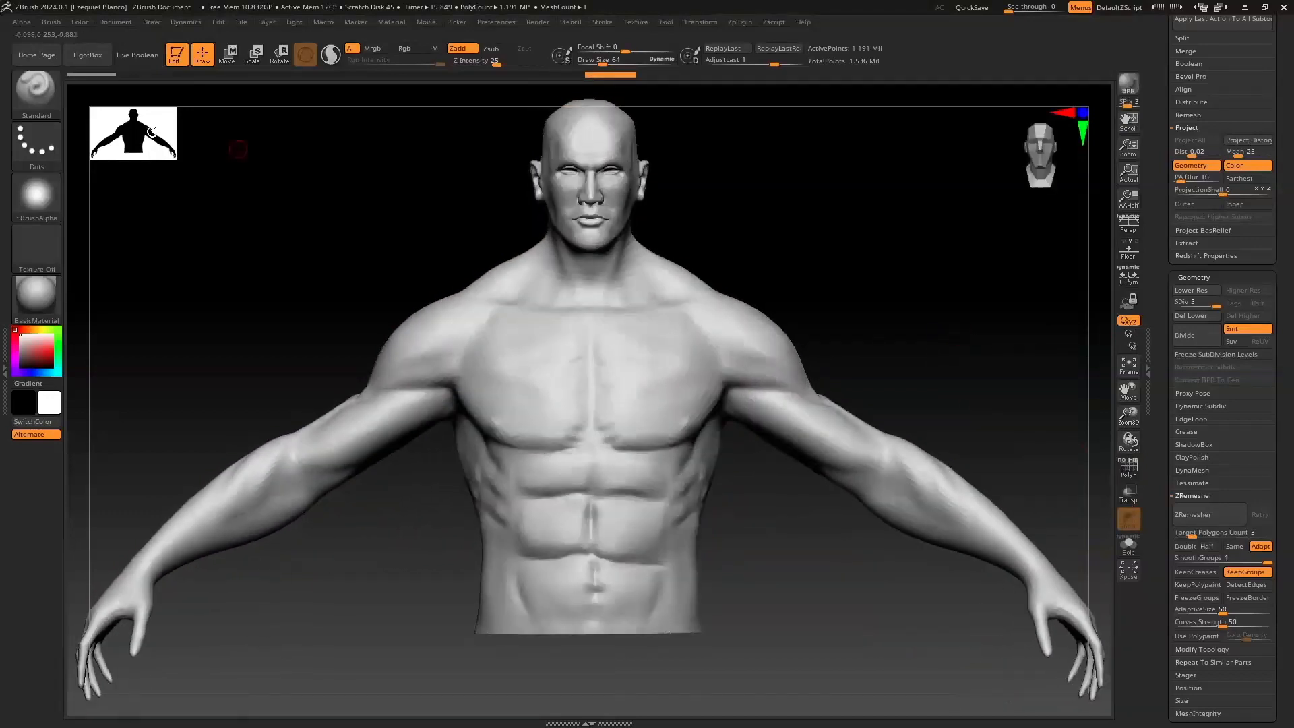
# Step: Compare the projected body with the original sculpt's history state and return to the projected version
pyautogui.hotkey('ctrl', 'shift')
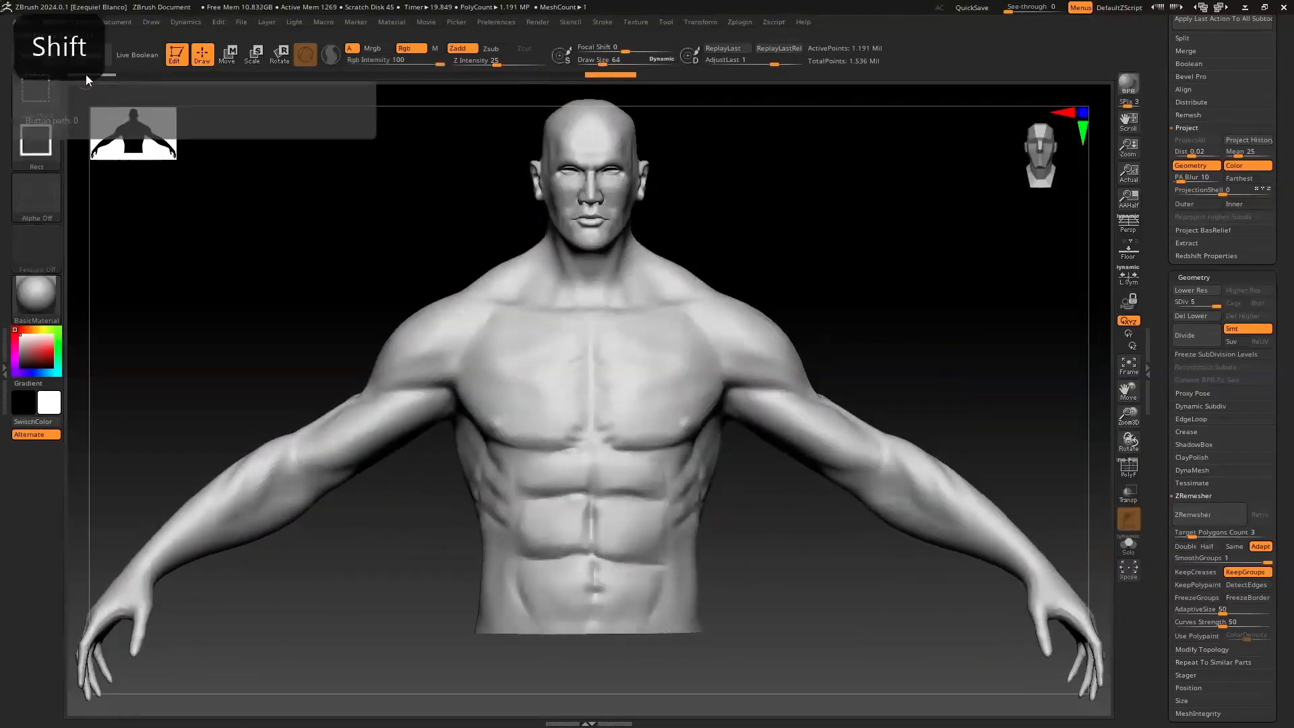
pyautogui.click(94, 75)
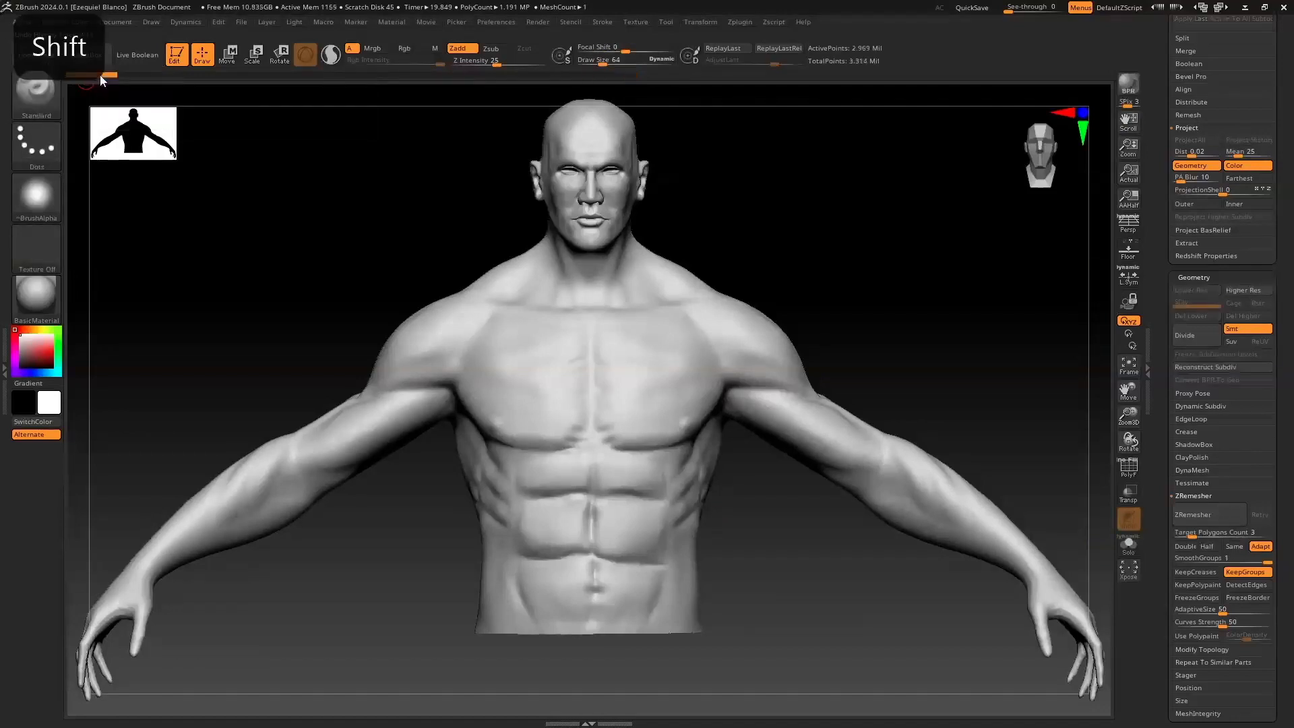
pyautogui.click(615, 77)
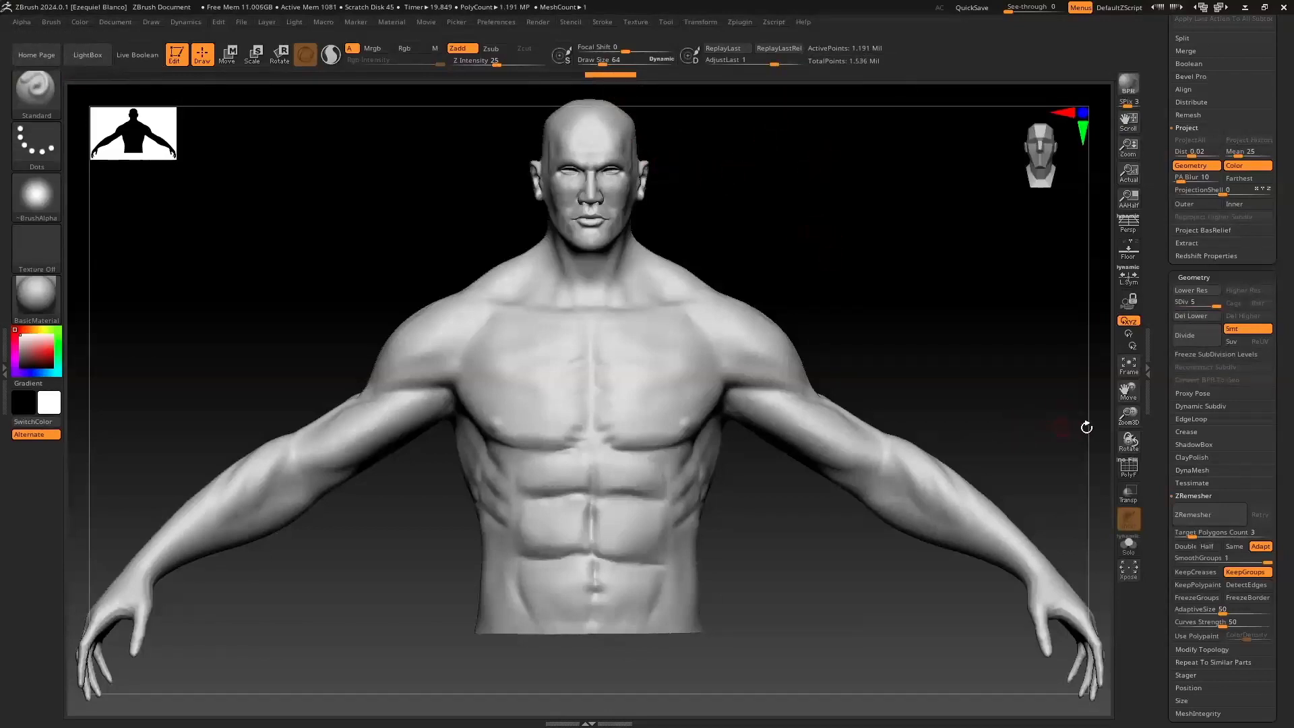
# Step: Turn on perspective for the view and lower the body to subdivision level 1
pyautogui.moveTo(1128, 414); pyautogui.dragTo(1125, 398)
pyautogui.moveTo(1127, 392); pyautogui.dragTo(1129, 426)
pyautogui.moveTo(937, 383); pyautogui.dragTo(1007, 195)
pyautogui.click(1128, 224)
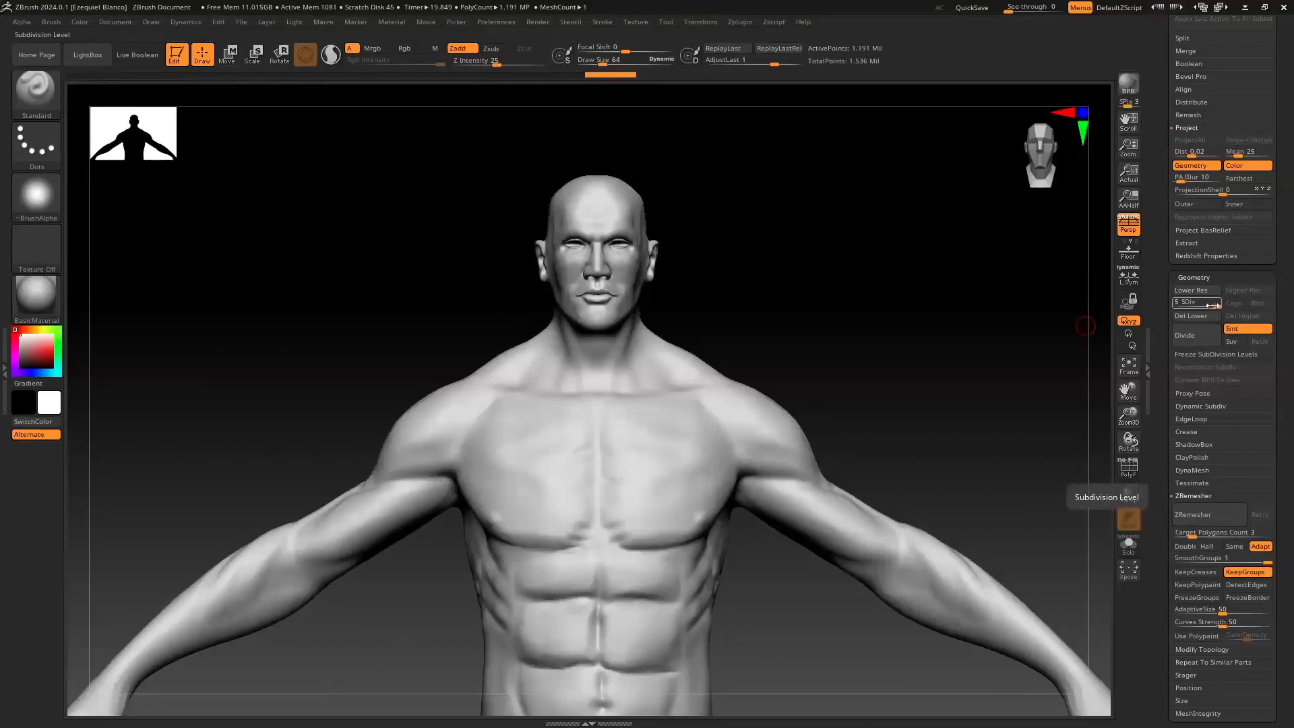
pyautogui.moveTo(1213, 305); pyautogui.dragTo(1177, 304)
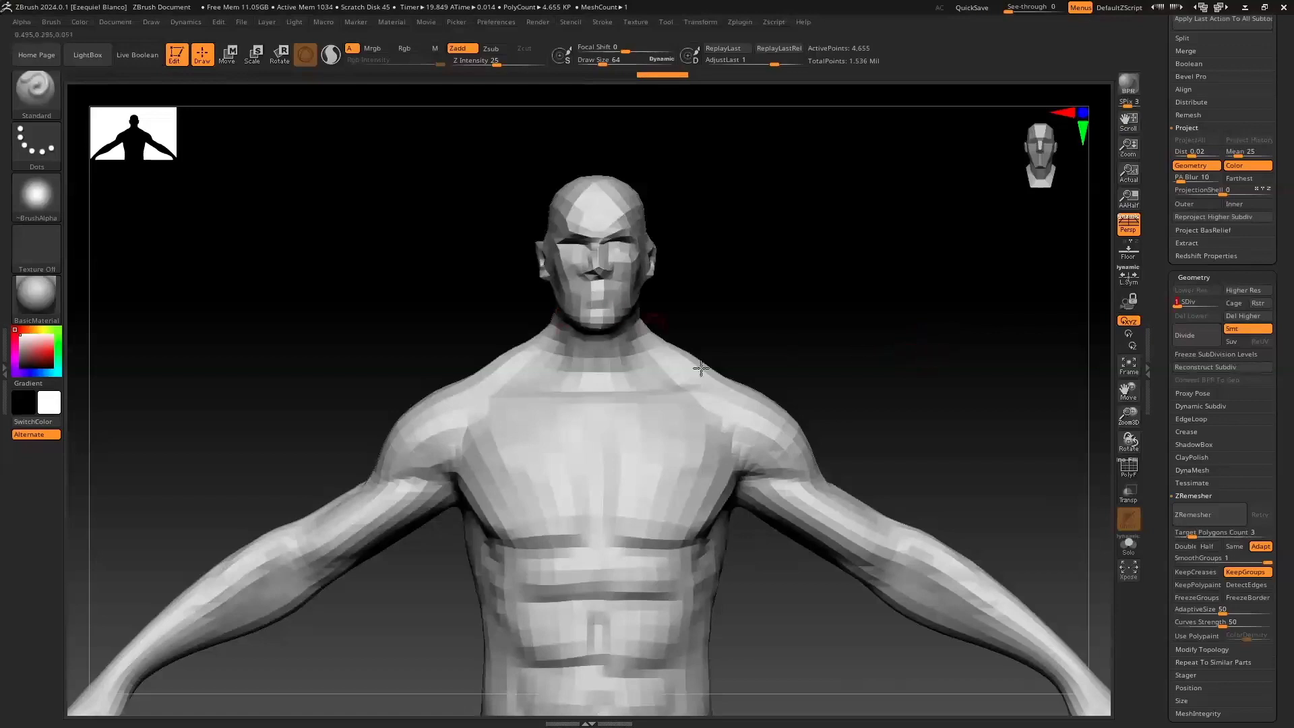
# Step: Display the polyframe, isolate and mask the upper-arm and forearm polygroups of the figure's right arm, and unhide the whole body
pyautogui.click(1130, 472)
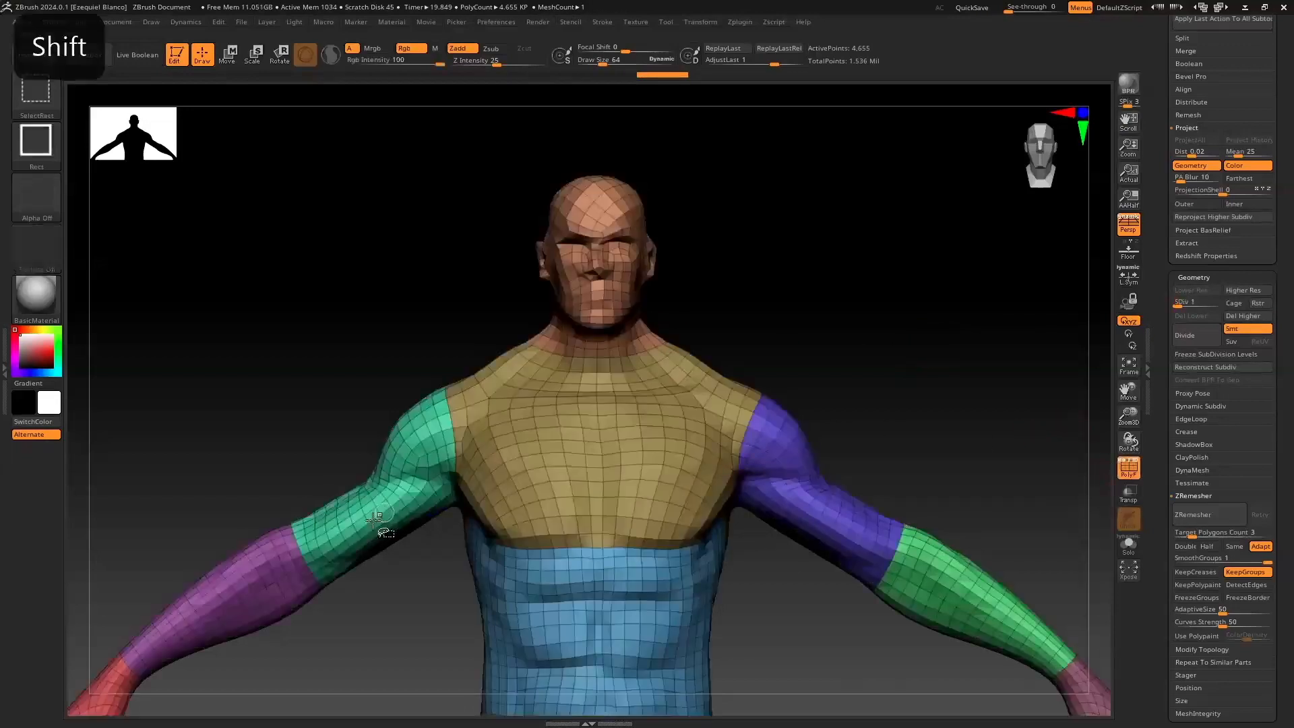
pyautogui.keyDown('ctrl'); pyautogui.keyDown('shift'); pyautogui.click(372, 504); pyautogui.keyUp('shift'); pyautogui.keyUp('ctrl')
pyautogui.keyDown('ctrl'); pyautogui.click(277, 350); pyautogui.keyUp('ctrl')
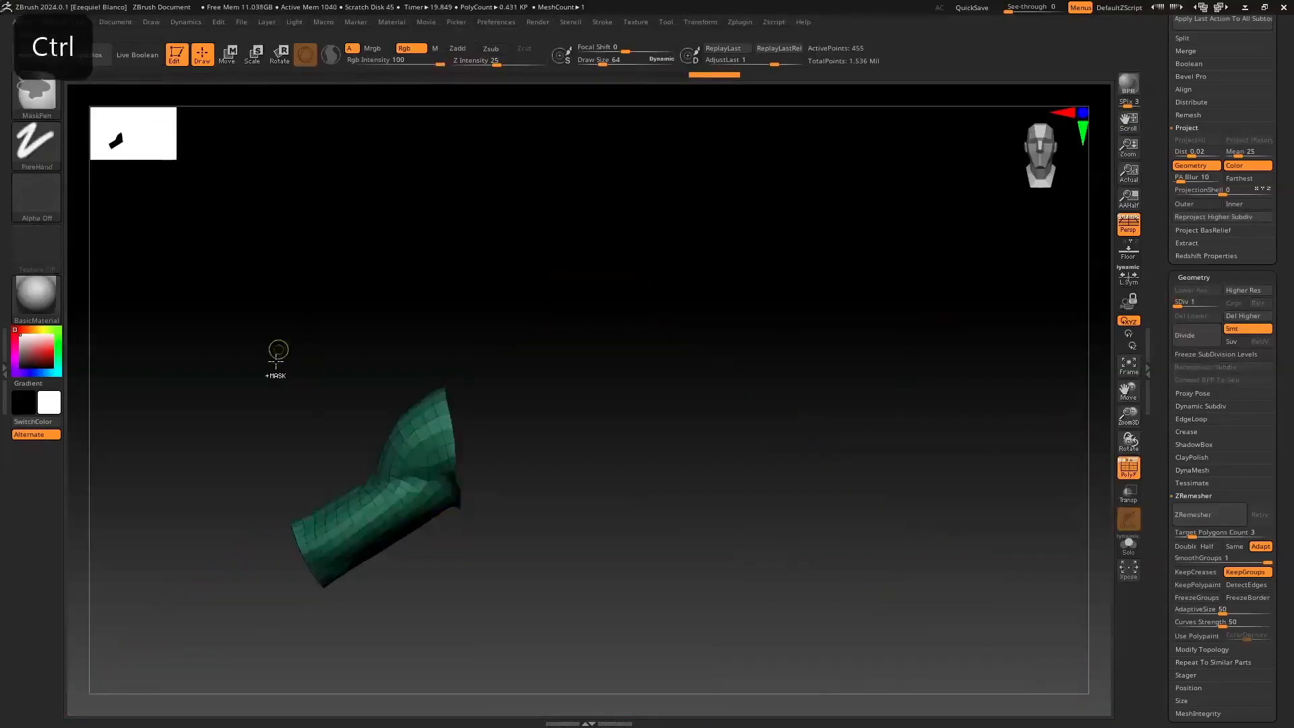
pyautogui.keyDown('ctrl'); pyautogui.keyDown('shift'); pyautogui.click(235, 425); pyautogui.keyUp('shift'); pyautogui.keyUp('ctrl')
pyautogui.keyDown('ctrl'); pyautogui.keyDown('shift'); pyautogui.click(233, 586); pyautogui.keyUp('shift'); pyautogui.keyUp('ctrl')
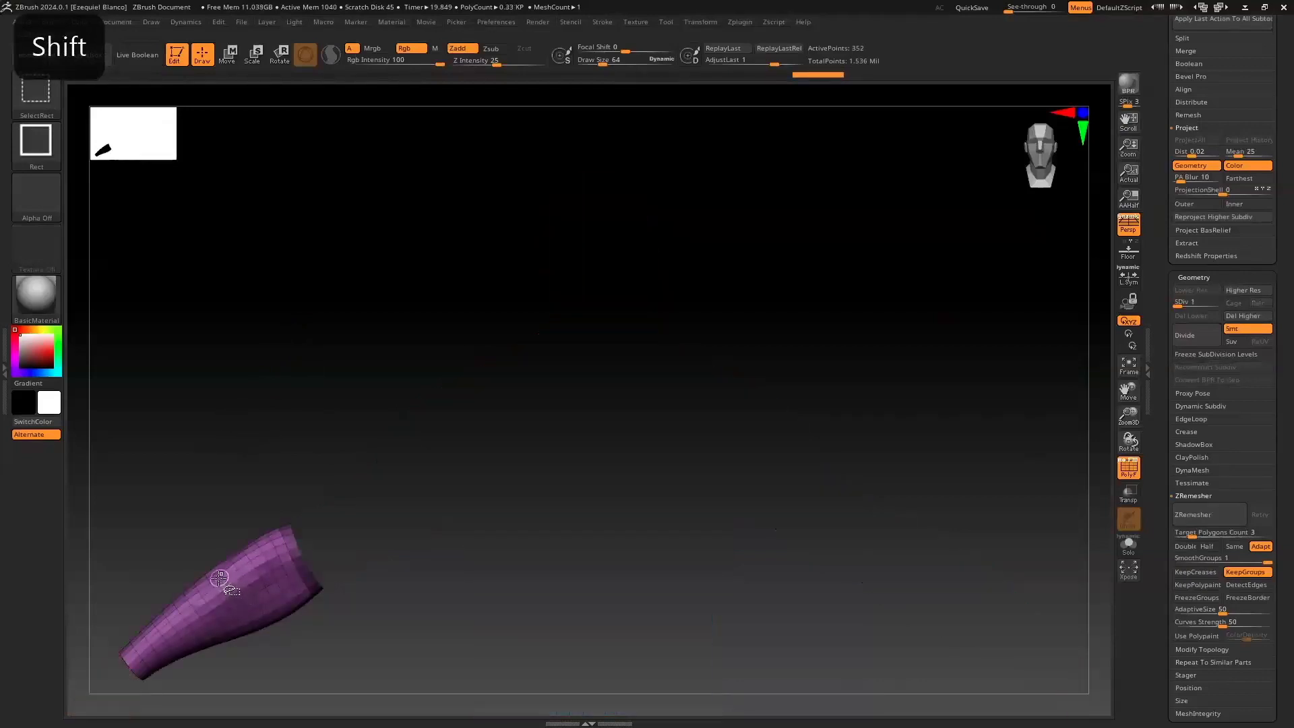
pyautogui.keyDown('ctrl'); pyautogui.click(225, 492); pyautogui.keyUp('ctrl')
pyautogui.keyDown('ctrl'); pyautogui.keyDown('shift'); pyautogui.click(196, 476); pyautogui.keyUp('shift'); pyautogui.keyUp('ctrl')
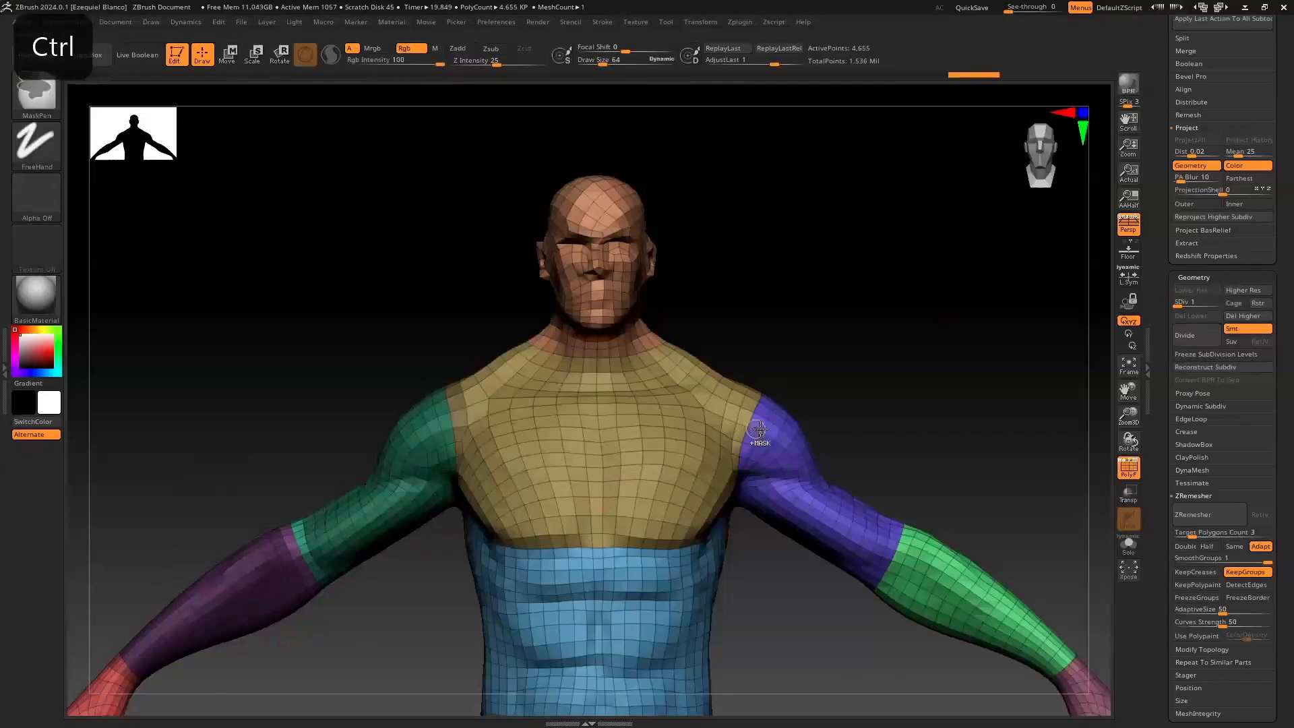
# Step: Restore the cleared arm mask, isolate and mask the right hand's polygroup, and show the full body again
pyautogui.moveTo(826, 380)
pyautogui.keyDown('ctrl'); pyautogui.mouseDown()
pyautogui.moveTo(876, 334)
pyautogui.moveTo(830, 367)
pyautogui.mouseUp(); pyautogui.keyUp('ctrl')
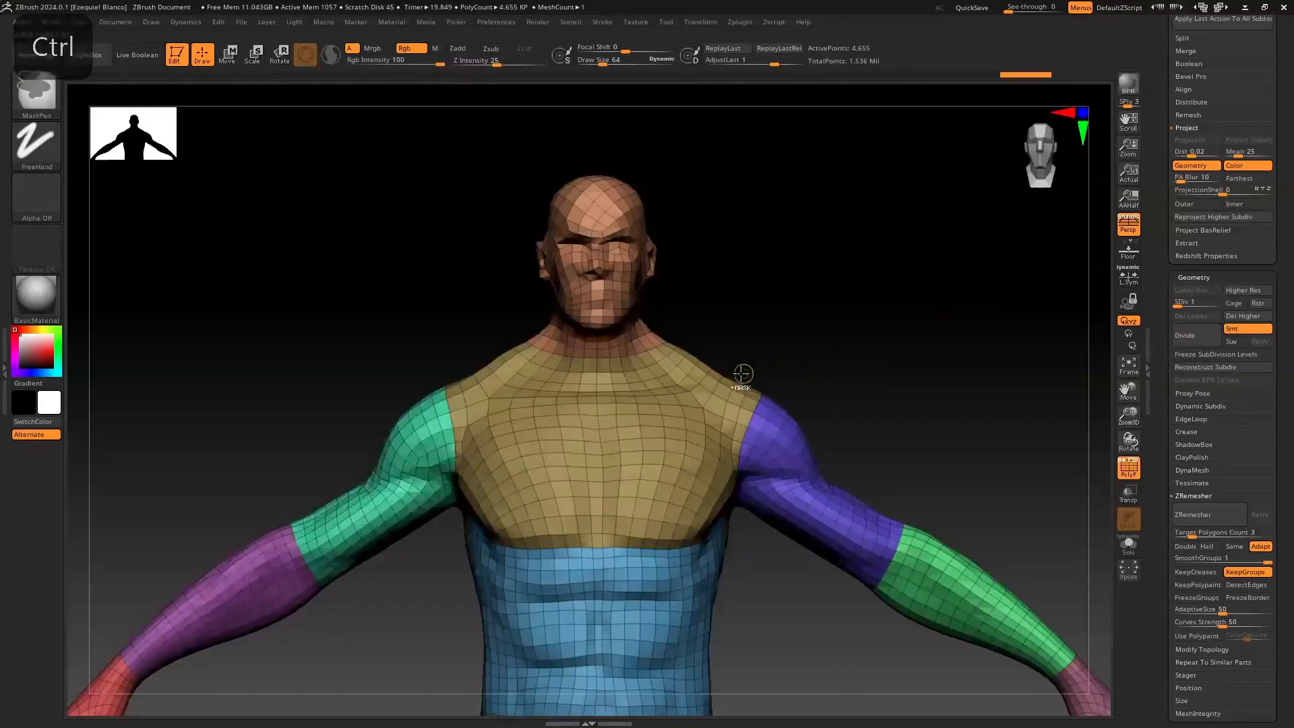
pyautogui.hotkey('ctrl', 'z')
pyautogui.keyDown('alt'); pyautogui.moveTo(919, 251); pyautogui.dragTo(1011, 138); pyautogui.keyUp('alt')
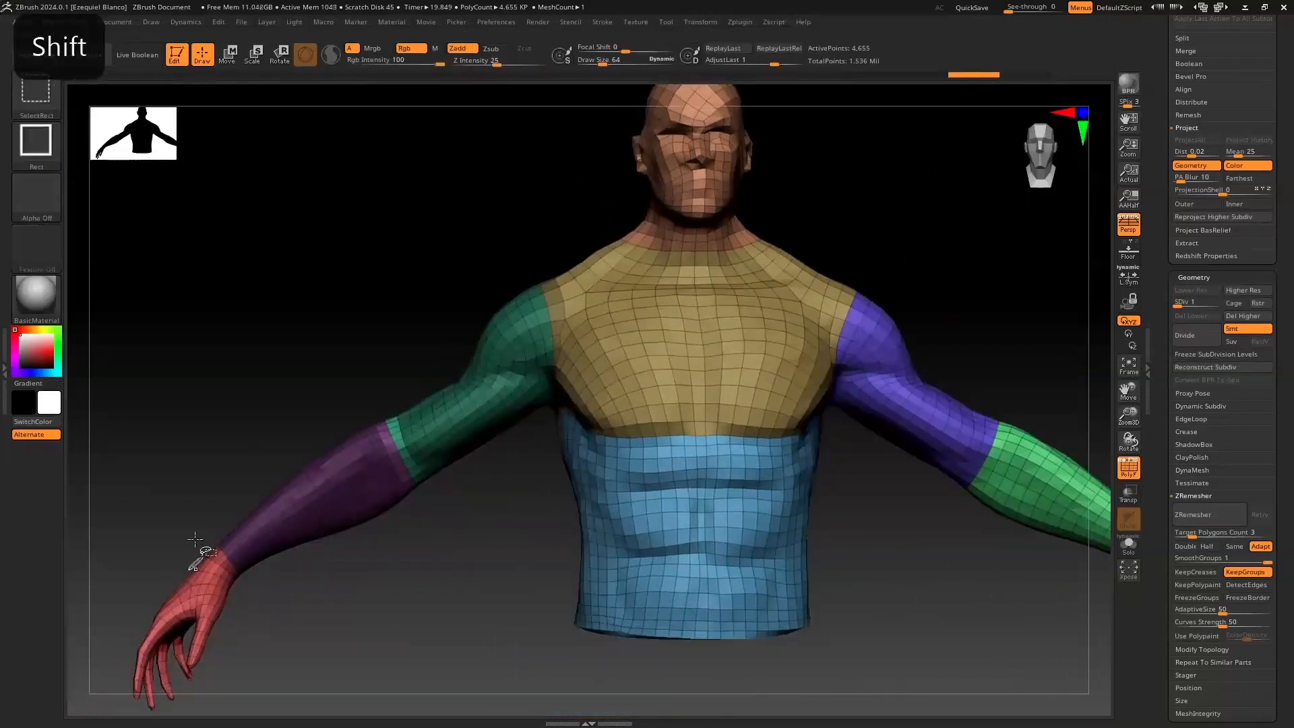
pyautogui.press('ctrl')
pyautogui.keyDown('ctrl'); pyautogui.keyDown('shift'); pyautogui.click(202, 600); pyautogui.keyUp('shift'); pyautogui.keyUp('ctrl')
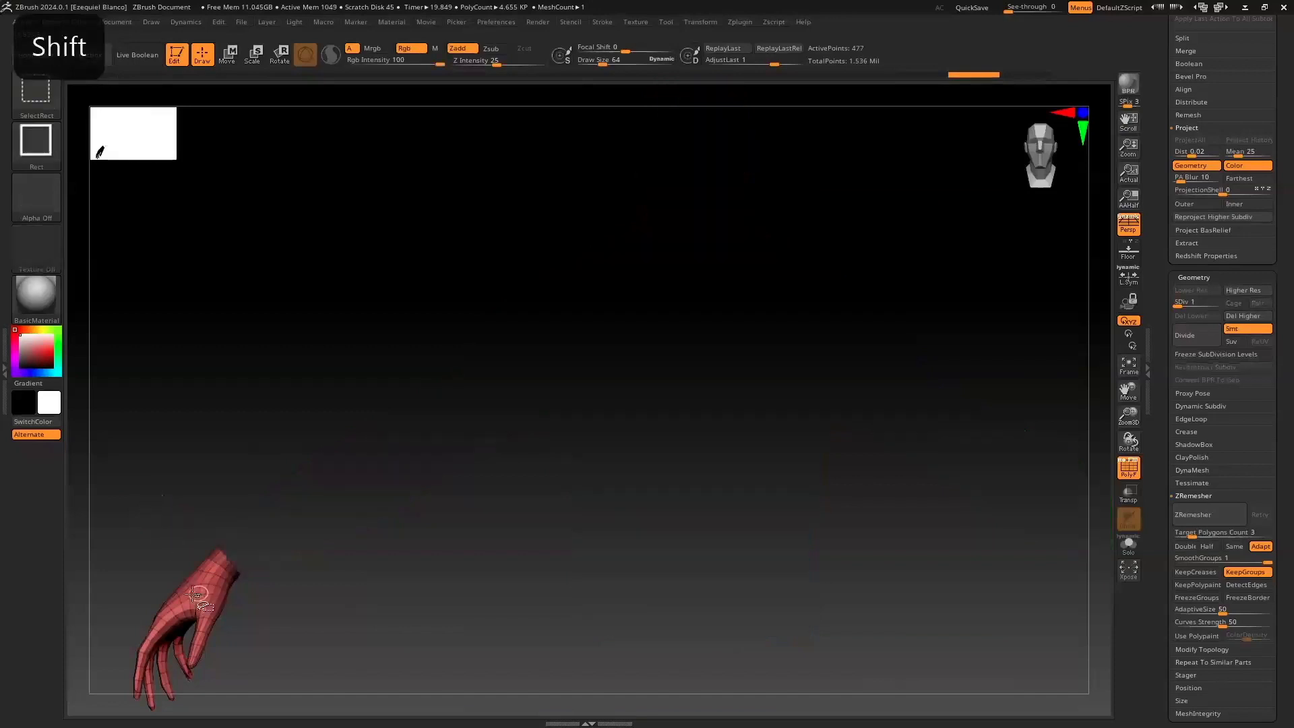
pyautogui.keyDown('ctrl'); pyautogui.keyDown('shift'); pyautogui.click(150, 447); pyautogui.keyUp('shift'); pyautogui.keyUp('ctrl')
# Step: Mask the remaining gaps at the wrist and elbow, and invert the mask so only the right arm stays editable
pyautogui.keyDown('ctrl'); pyautogui.moveTo(174, 455); pyautogui.dragTo(269, 613); pyautogui.keyUp('ctrl')
pyautogui.keyDown('ctrl'); pyautogui.moveTo(368, 340); pyautogui.dragTo(407, 487); pyautogui.keyUp('ctrl')
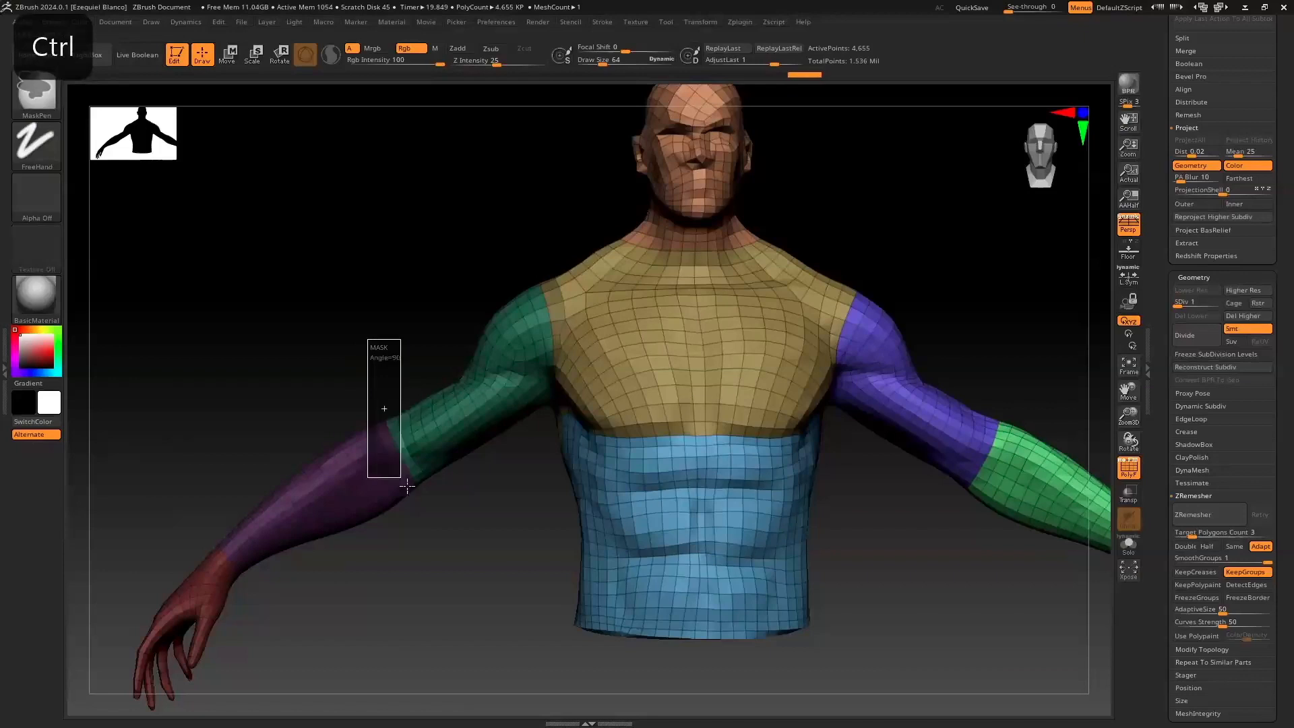
pyautogui.keyDown('ctrl'); pyautogui.click(276, 329); pyautogui.keyUp('ctrl')
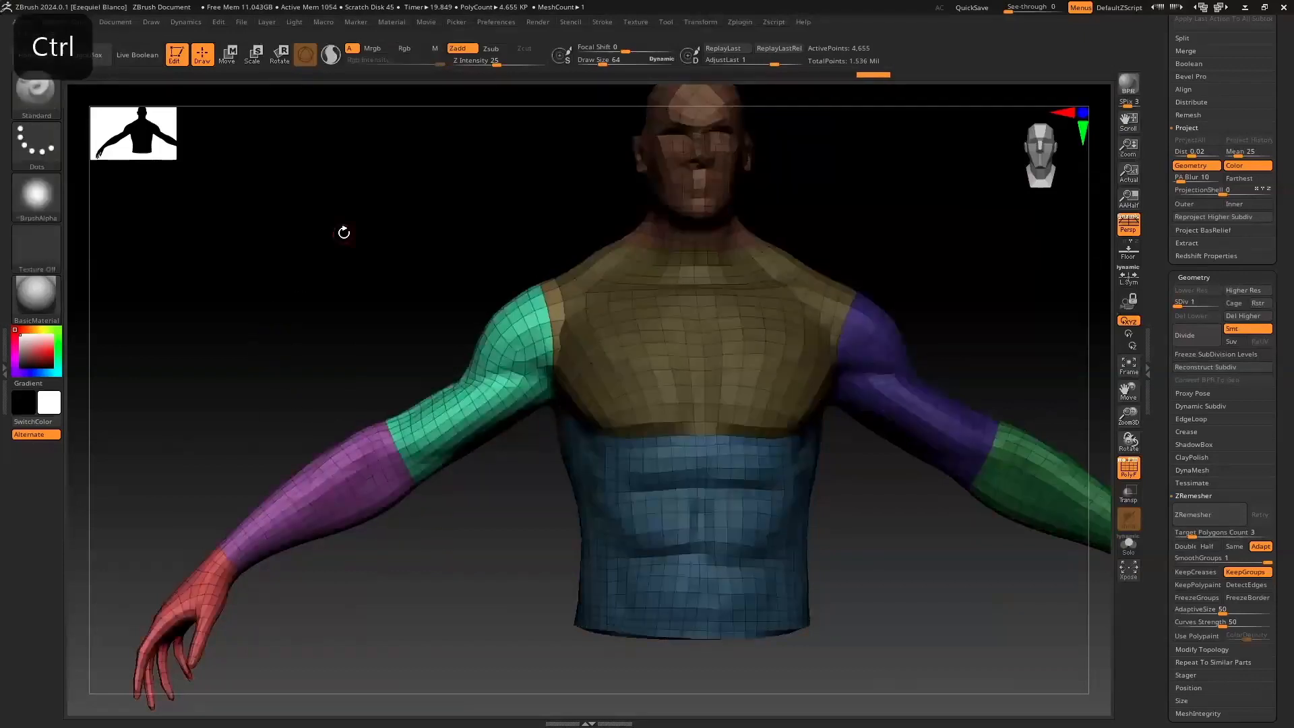
# Step: Hide the polyframe and bring up the transform gizmo centred on the unmasked right arm
pyautogui.moveTo(529, 249); pyautogui.dragTo(453, 237)
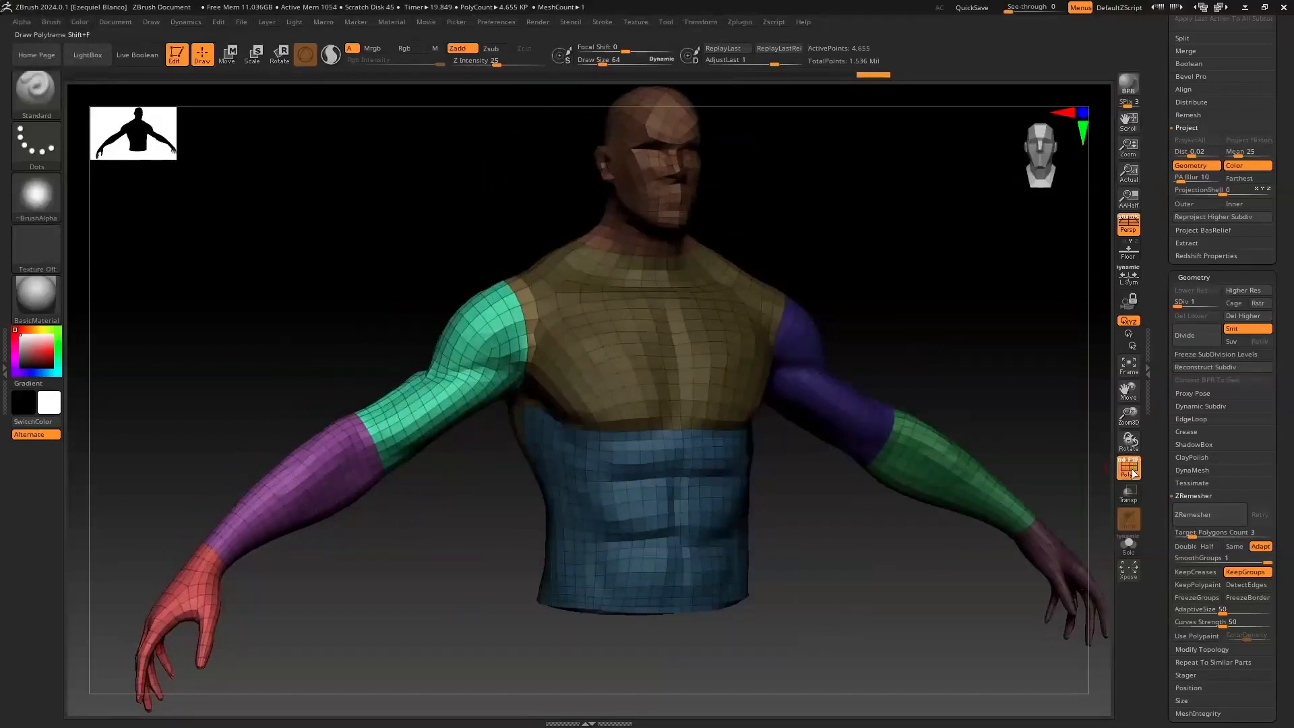
pyautogui.click(252, 58)
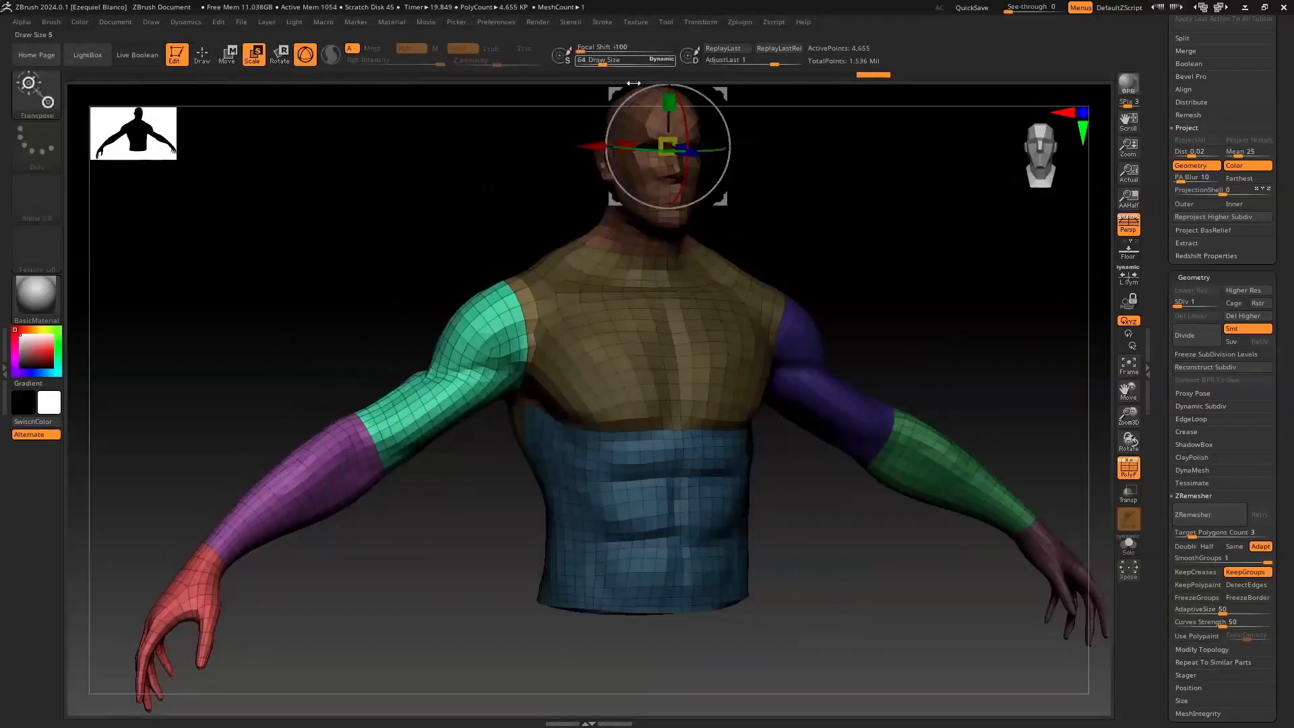
pyautogui.click(1130, 472)
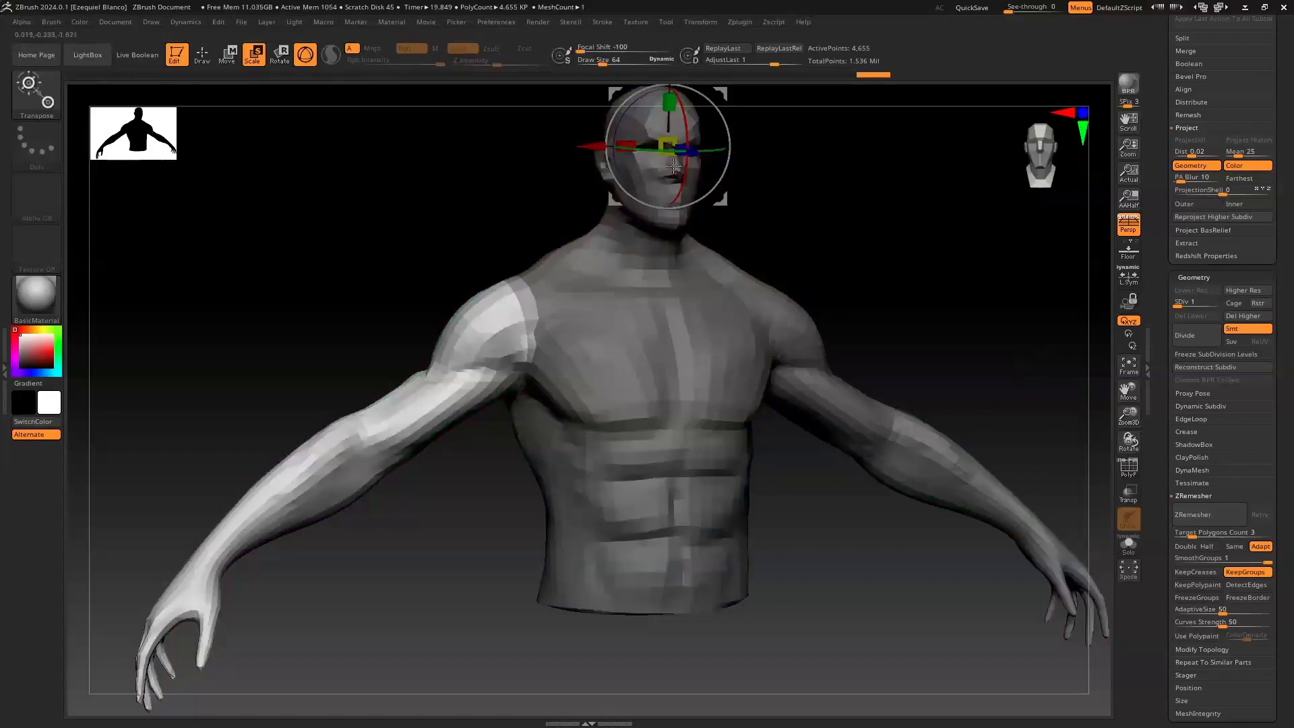
pyautogui.moveTo(1127, 390); pyautogui.dragTo(1120, 502)
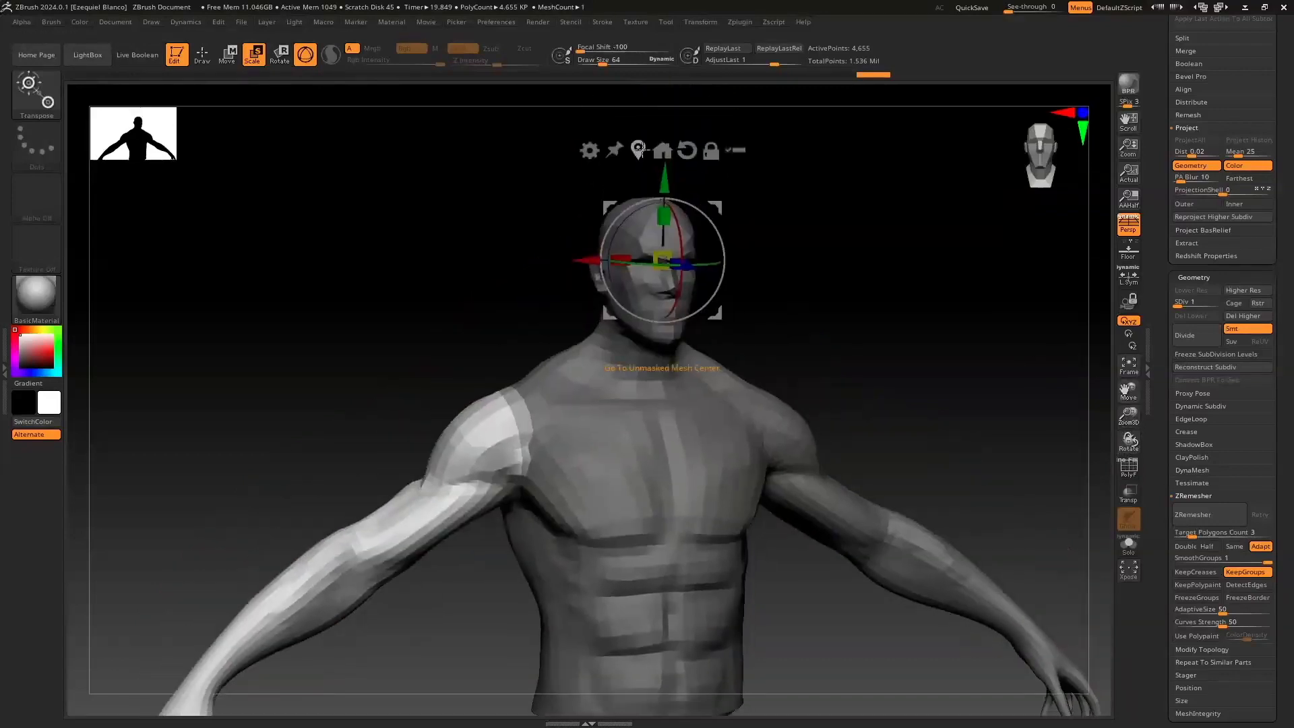
pyautogui.click(337, 596)
pyautogui.click(385, 491)
# Step: Place the gizmo's pivot at the shoulder joint of the unmasked arm and align it with the arm
pyautogui.moveTo(392, 538); pyautogui.dragTo(540, 391)
pyautogui.moveTo(222, 411); pyautogui.dragTo(357, 411)
pyautogui.moveTo(657, 404); pyautogui.dragTo(465, 384)
pyautogui.moveTo(587, 360); pyautogui.dragTo(814, 368)
pyautogui.moveTo(474, 483); pyautogui.dragTo(521, 399)
pyautogui.moveTo(392, 378); pyautogui.dragTo(392, 378)
pyautogui.moveTo(521, 396); pyautogui.dragTo(523, 394)
# Step: Rotate the unmasked arm upward by about 23 degrees around the shoulder pivot
pyautogui.moveTo(661, 398); pyautogui.dragTo(410, 420)
pyautogui.moveTo(503, 379); pyautogui.dragTo(471, 373)
pyautogui.moveTo(383, 381); pyautogui.dragTo(381, 380)
pyautogui.moveTo(292, 353)
pyautogui.mouseDown()
pyautogui.moveTo(289, 373)
pyautogui.moveTo(317, 372)
pyautogui.moveTo(300, 363)
pyautogui.mouseUp()
pyautogui.moveTo(481, 438); pyautogui.dragTo(472, 450)
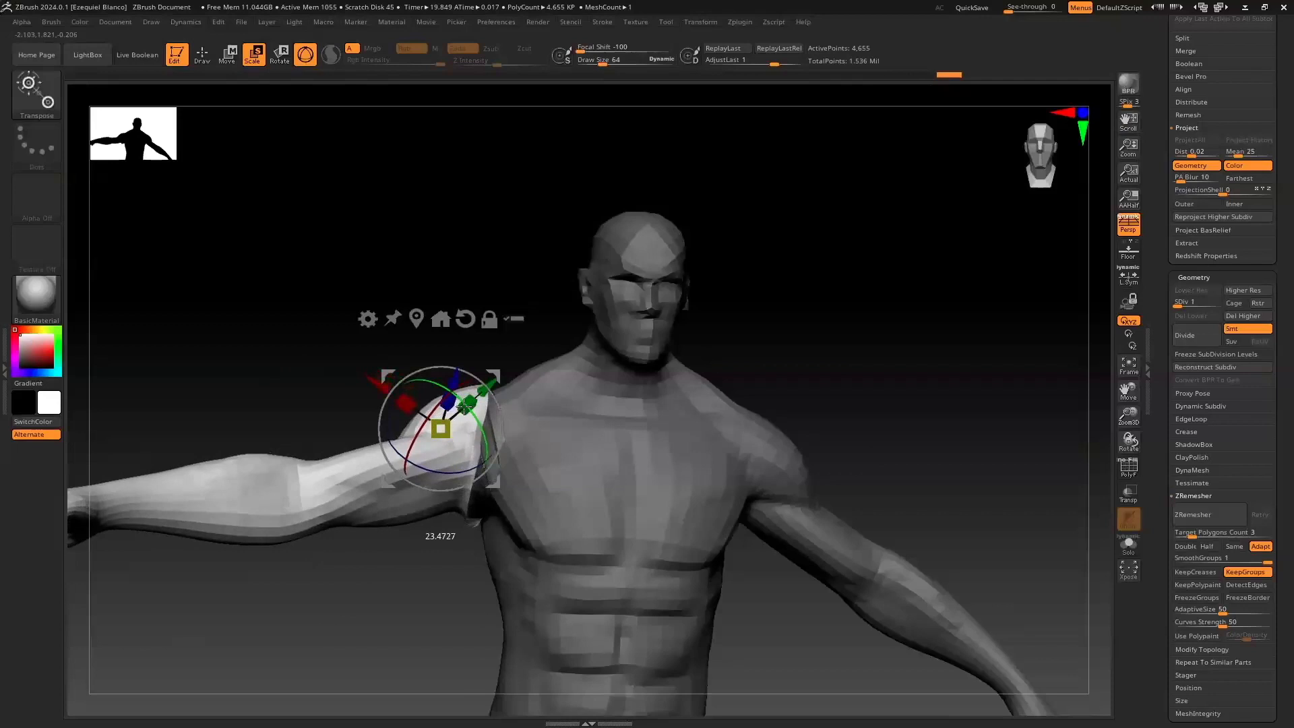
# Step: Shift the raised arm by about 0.19 at the shoulder, judging its placement from the side of the body
pyautogui.moveTo(1039, 196); pyautogui.dragTo(1003, 305)
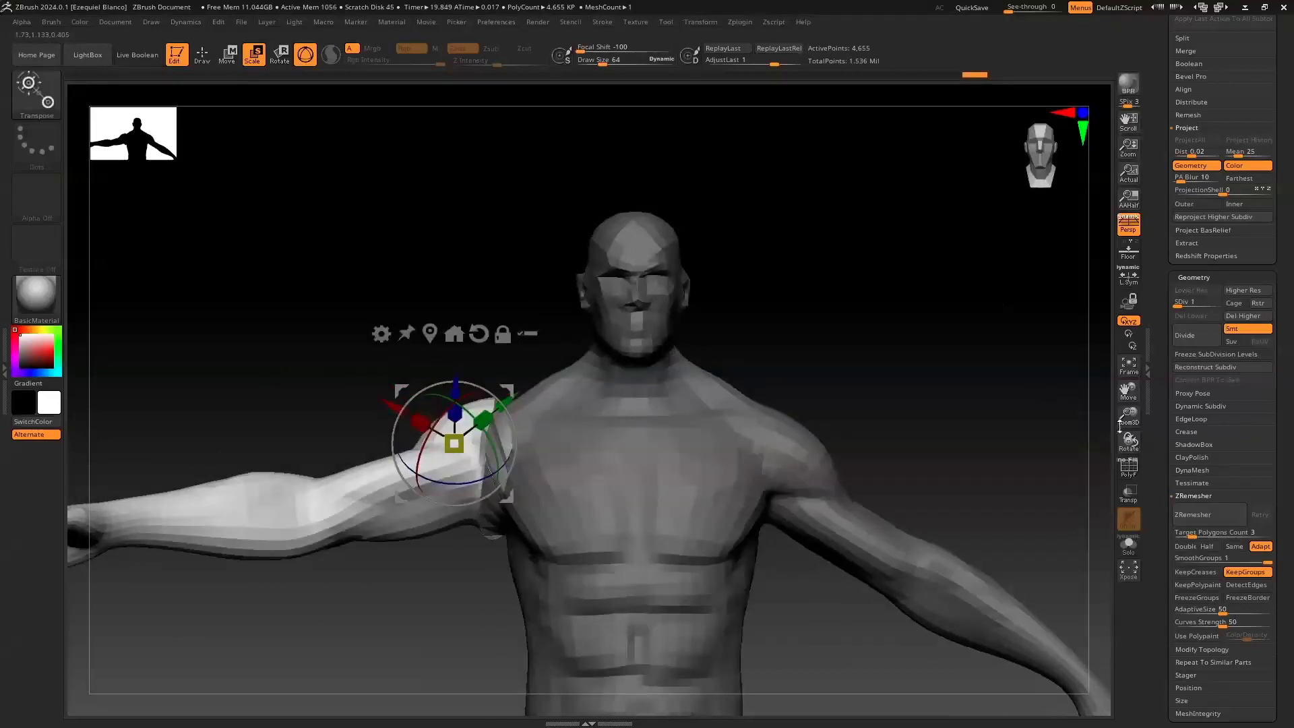
pyautogui.moveTo(1122, 445); pyautogui.dragTo(507, 434)
pyautogui.moveTo(434, 490); pyautogui.dragTo(407, 402)
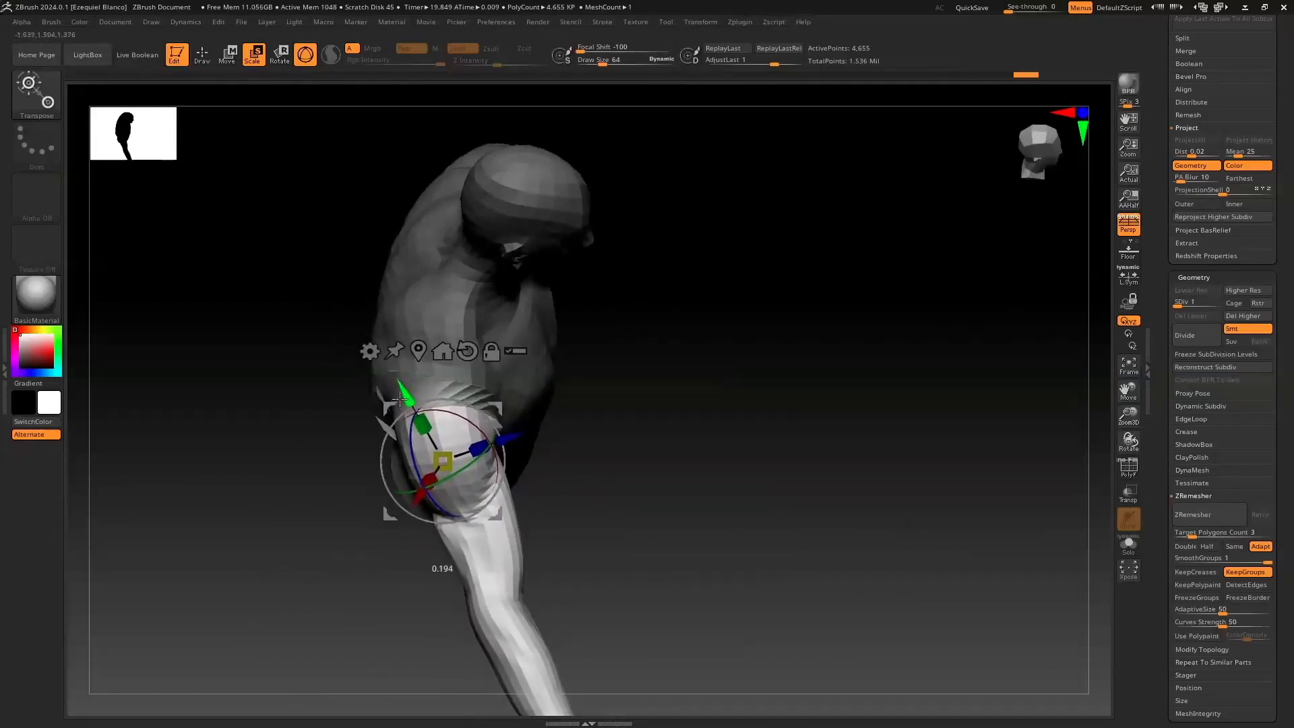
pyautogui.moveTo(321, 445); pyautogui.dragTo(364, 409)
# Step: Adjust the raised arm's position at the shoulder, judging its alignment with the torso from above
pyautogui.moveTo(499, 407); pyautogui.dragTo(386, 342)
pyautogui.moveTo(252, 345); pyautogui.dragTo(548, 309)
pyautogui.moveTo(658, 301); pyautogui.dragTo(525, 427)
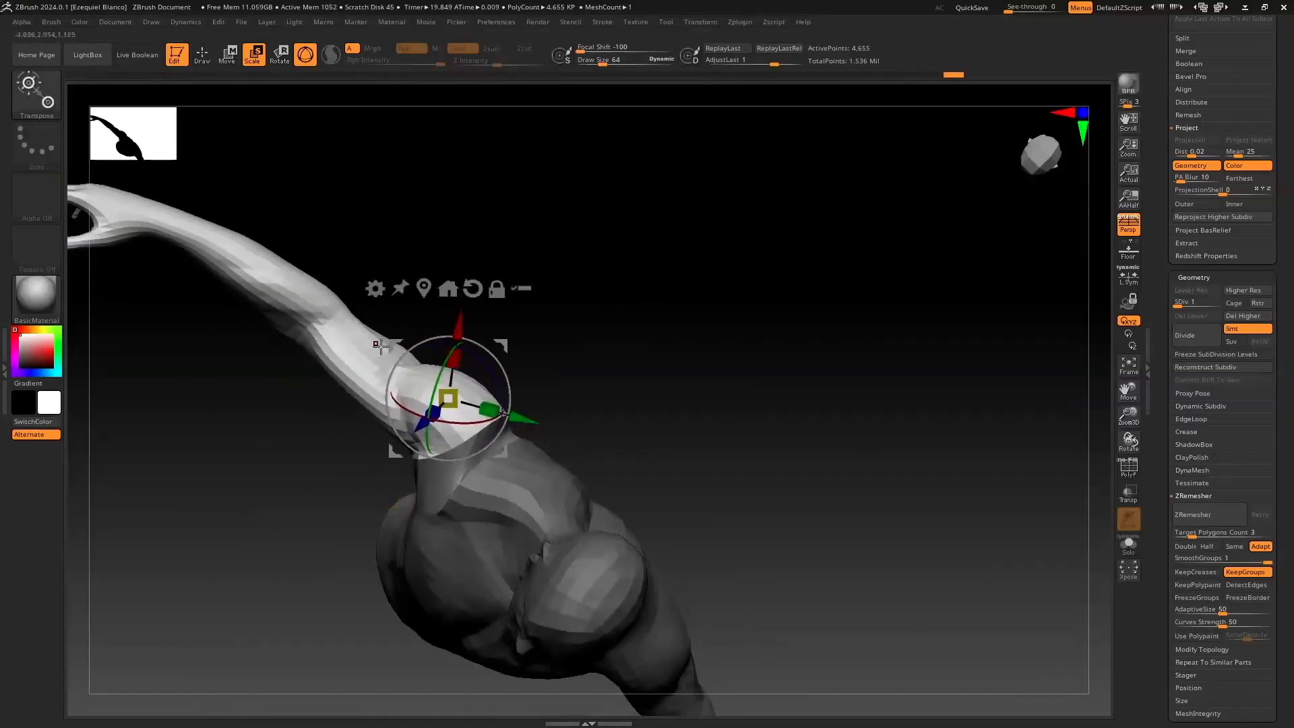
pyautogui.moveTo(400, 349); pyautogui.dragTo(393, 363)
pyautogui.moveTo(668, 405); pyautogui.dragTo(946, 302)
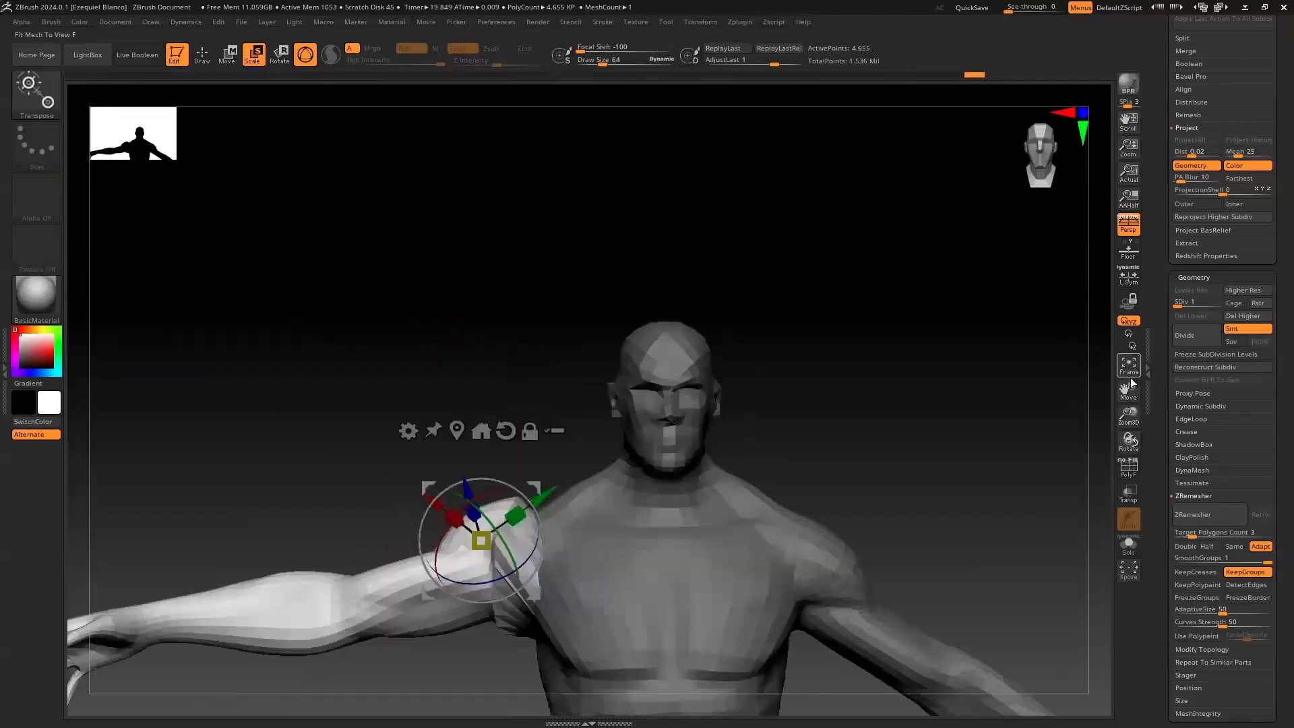
# Step: Realign the gizmo to the world axes and move the raised arm slightly inward toward the torso
pyautogui.moveTo(1129, 390)
pyautogui.mouseDown()
pyautogui.moveTo(1120, 403)
pyautogui.moveTo(1125, 385)
pyautogui.mouseUp()
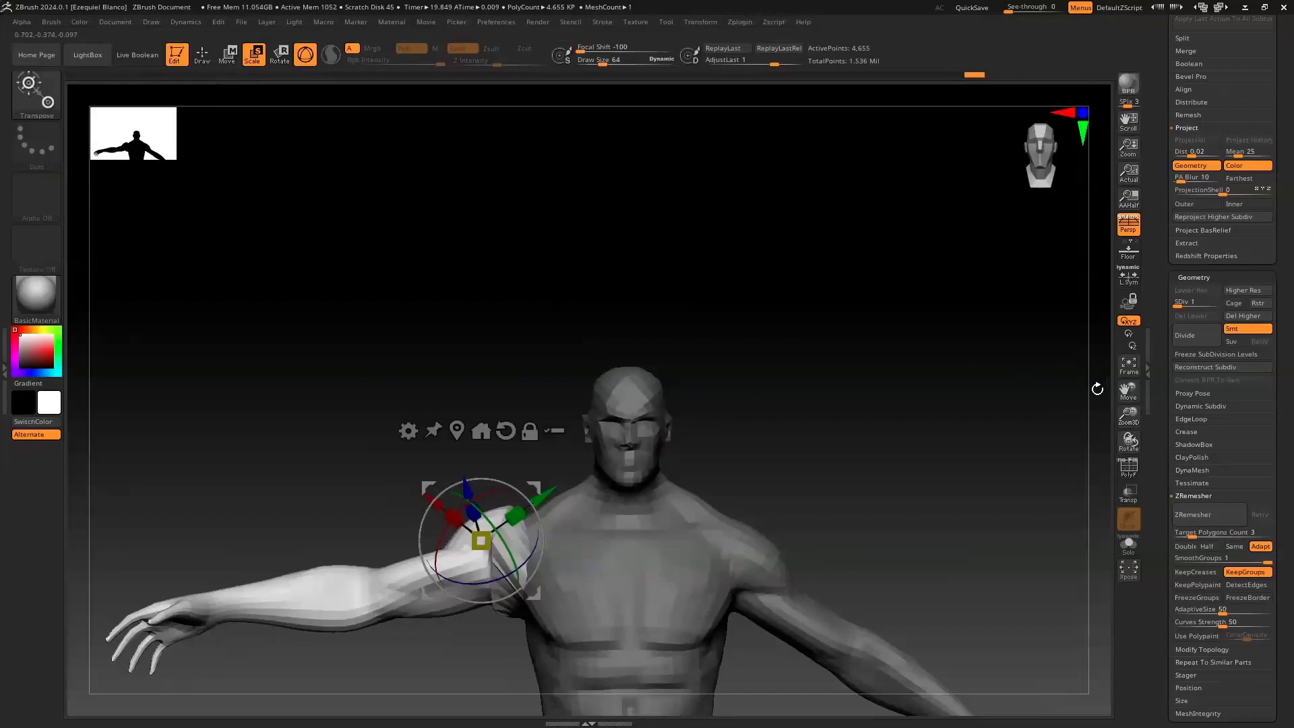
pyautogui.moveTo(1127, 393); pyautogui.dragTo(1136, 340)
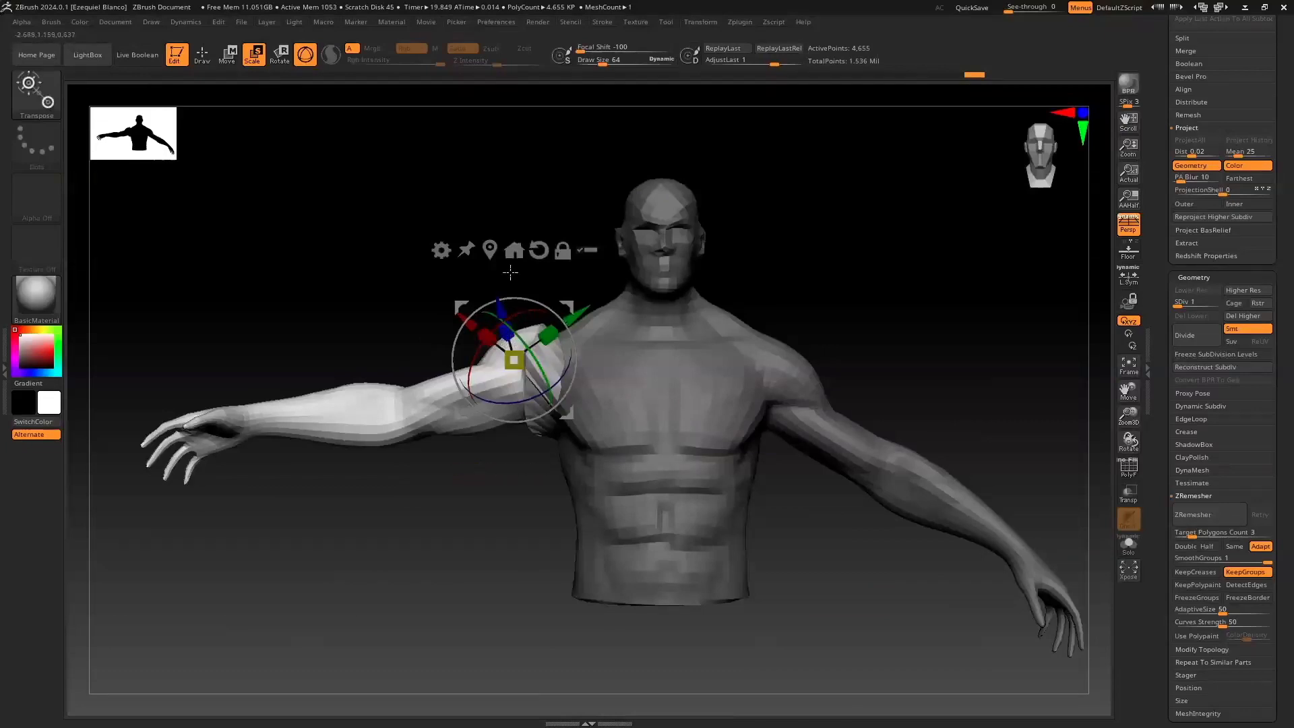
pyautogui.moveTo(475, 394); pyautogui.dragTo(507, 393)
pyautogui.moveTo(488, 305)
pyautogui.mouseDown()
pyautogui.moveTo(476, 312)
pyautogui.moveTo(493, 302)
pyautogui.mouseUp()
pyautogui.moveTo(572, 300); pyautogui.dragTo(570, 308)
pyautogui.moveTo(462, 419); pyautogui.dragTo(473, 417)
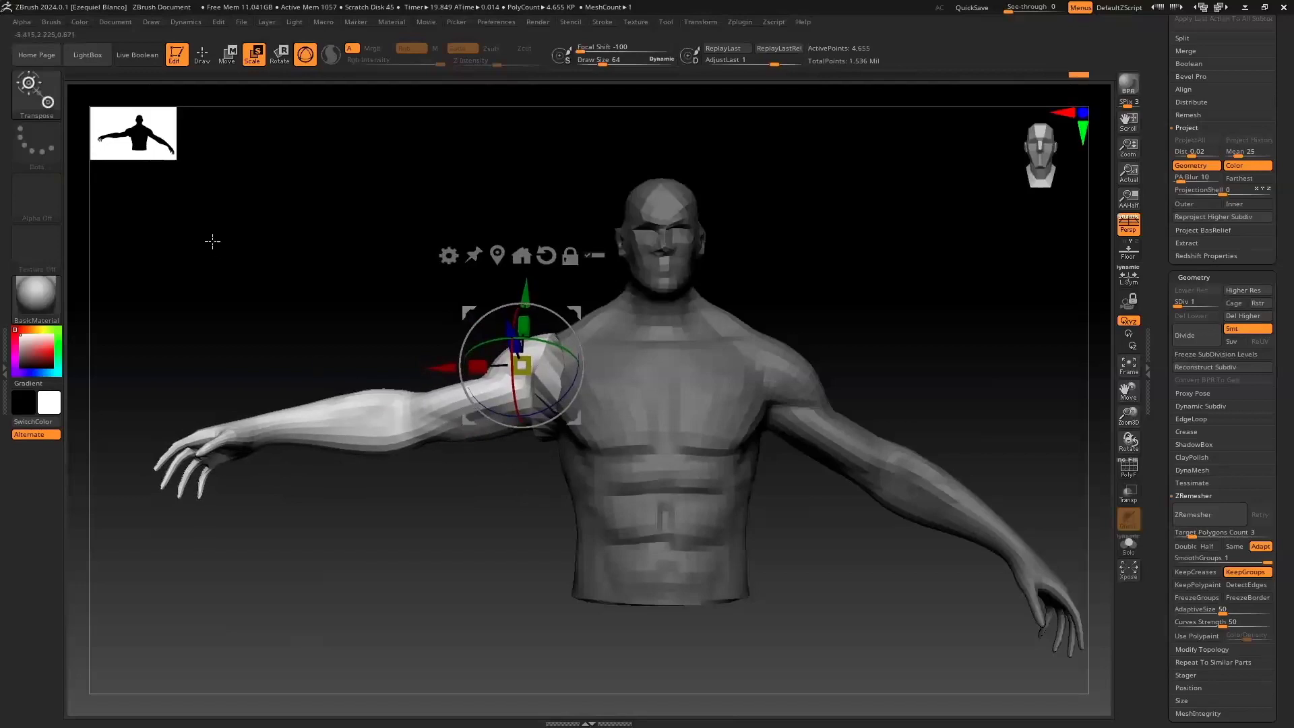
# Step: Clear the mask and smooth the distorted seam at the front of the raised shoulder with a large brush
pyautogui.click(203, 54)
pyautogui.keyDown('ctrl'); pyautogui.moveTo(382, 235); pyautogui.dragTo(405, 300); pyautogui.keyUp('ctrl')
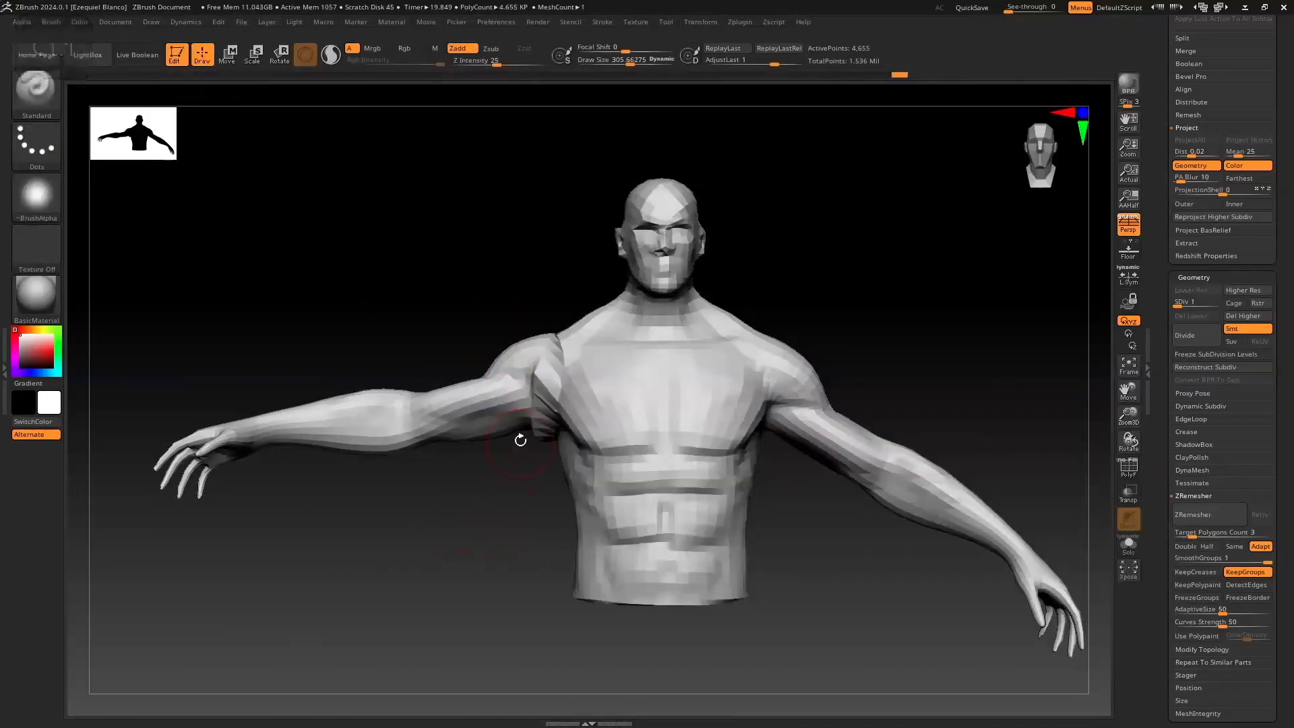
pyautogui.press('shift')
pyautogui.keyDown('shift'); pyautogui.moveTo(550, 403); pyautogui.dragTo(544, 347); pyautogui.keyUp('shift')
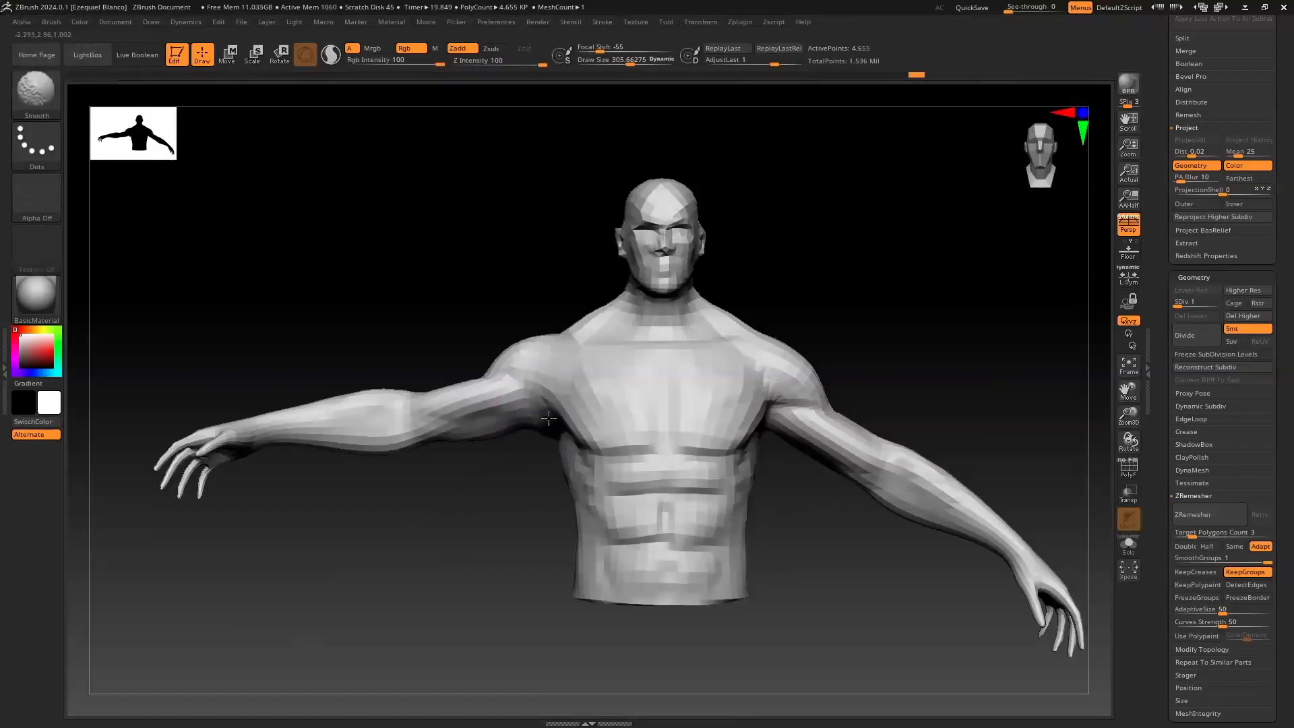
# Step: Smooth the distorted polygons around the armpit and the back of the raised shoulder
pyautogui.moveTo(471, 544); pyautogui.dragTo(795, 540)
pyautogui.moveTo(559, 425)
pyautogui.keyDown('shift'); pyautogui.mouseDown()
pyautogui.moveTo(552, 346)
pyautogui.moveTo(533, 398)
pyautogui.mouseUp(); pyautogui.keyUp('shift')
pyautogui.keyDown('shift'); pyautogui.moveTo(572, 437); pyautogui.dragTo(546, 437); pyautogui.keyUp('shift')
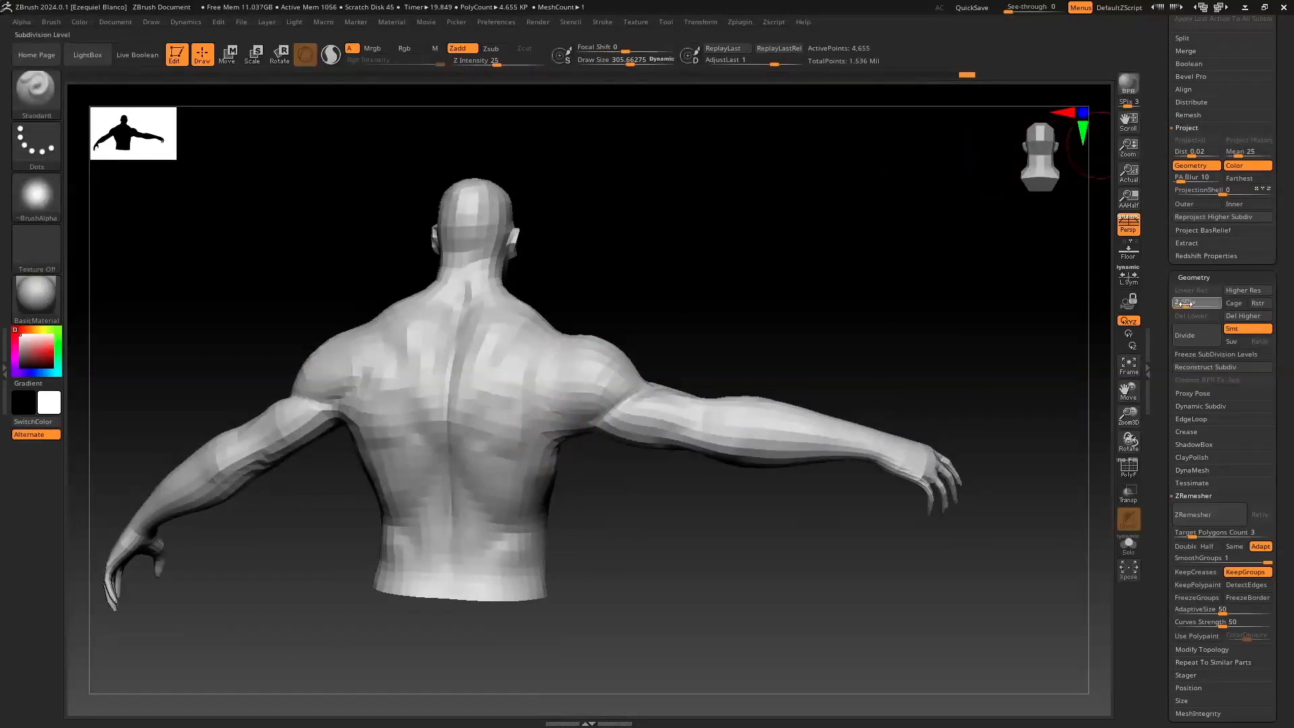
pyautogui.keyDown('shift'); pyautogui.moveTo(562, 434); pyautogui.dragTo(554, 367); pyautogui.keyUp('shift')
# Step: Raise the posed body to subdivision level 5 and view it from the front
pyautogui.moveTo(877, 289)
pyautogui.mouseDown()
pyautogui.moveTo(600, 283)
pyautogui.moveTo(566, 303)
pyautogui.mouseUp()
pyautogui.moveTo(958, 288); pyautogui.dragTo(1011, 323)
pyautogui.click(1191, 307)
pyautogui.click(1052, 141)
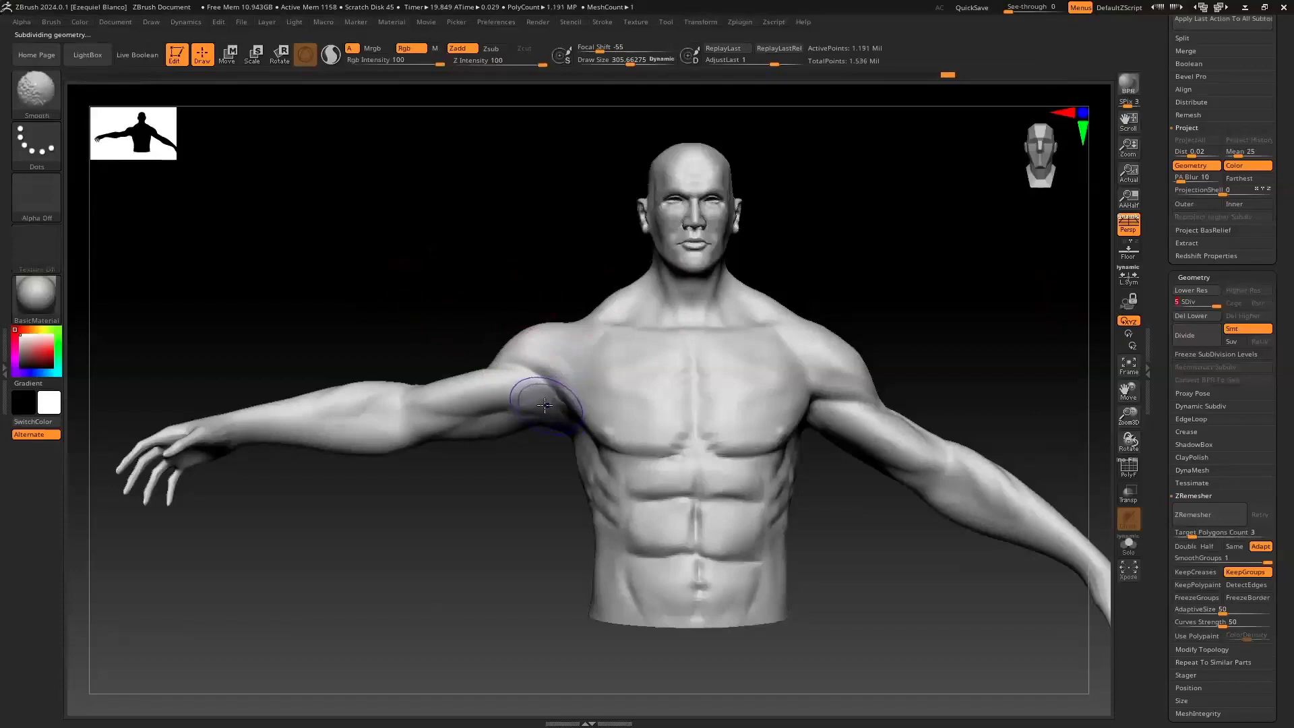
# Step: Drop to subdivision level 4, smooth the front of the raised shoulder and armpit, and return to level 5
pyautogui.hotkey('shift', 'd')
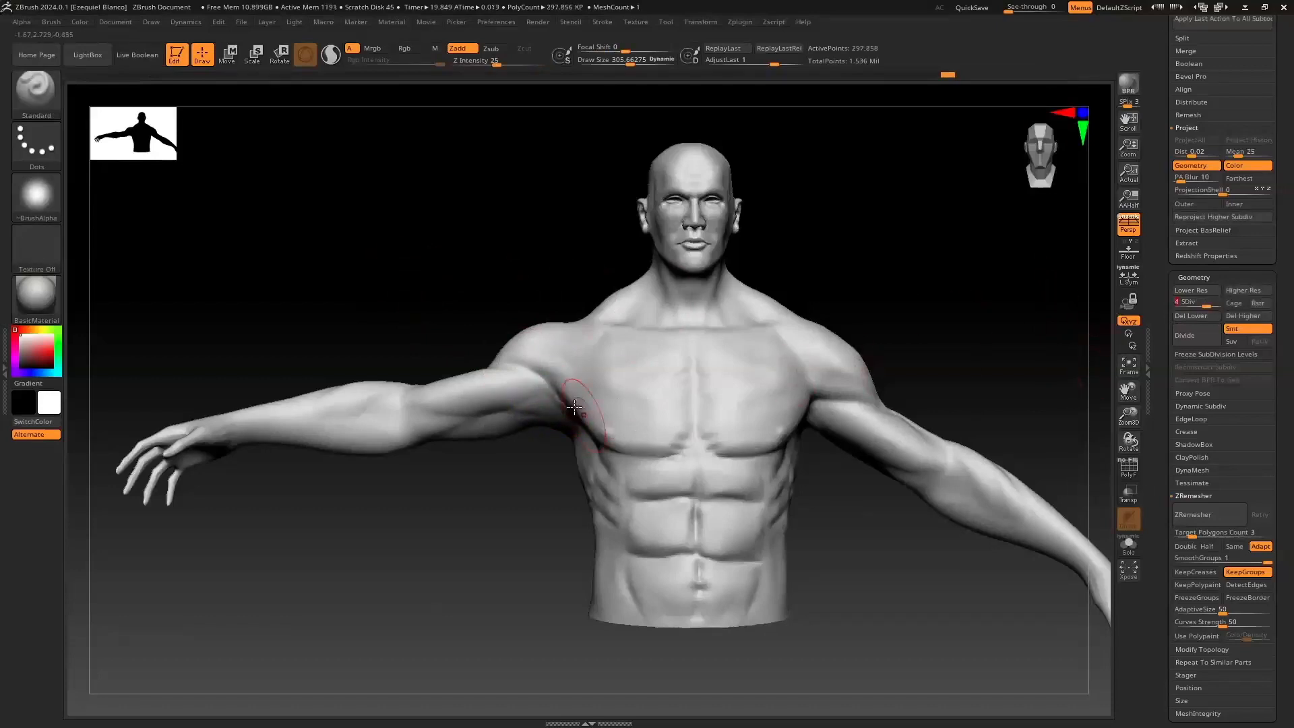
pyautogui.press('shift')
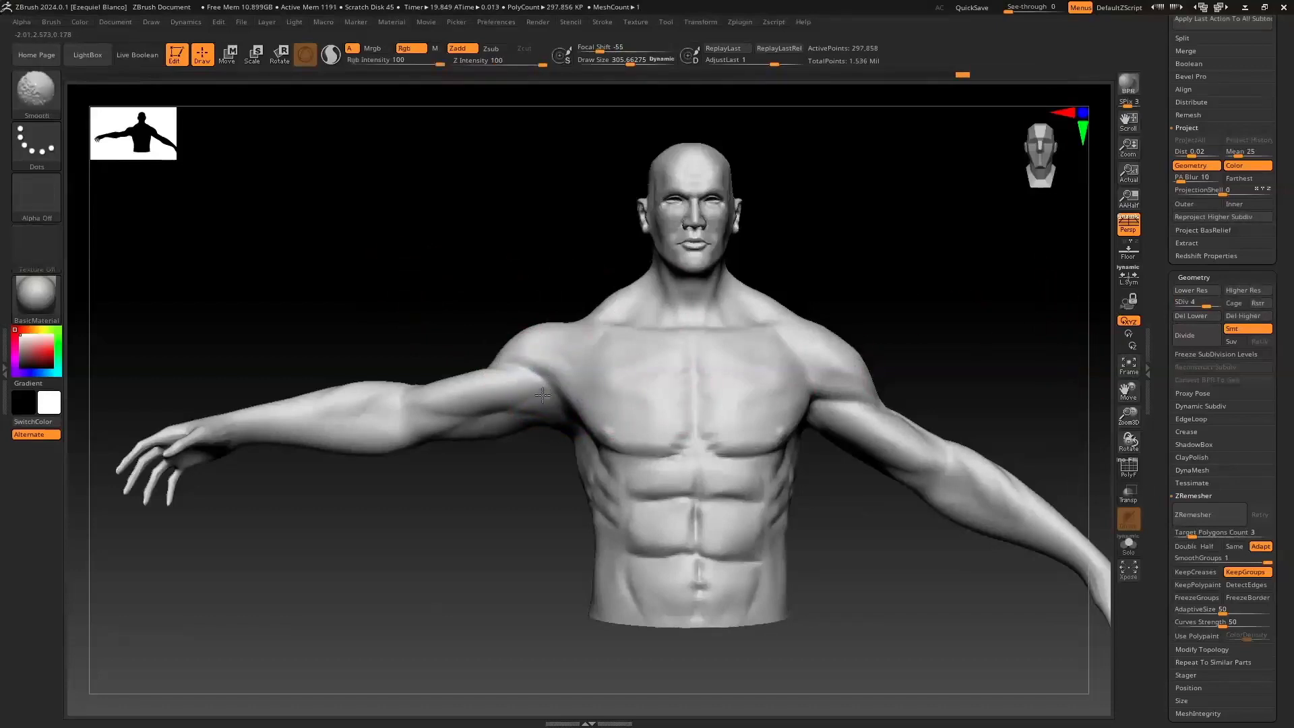
pyautogui.press('d')
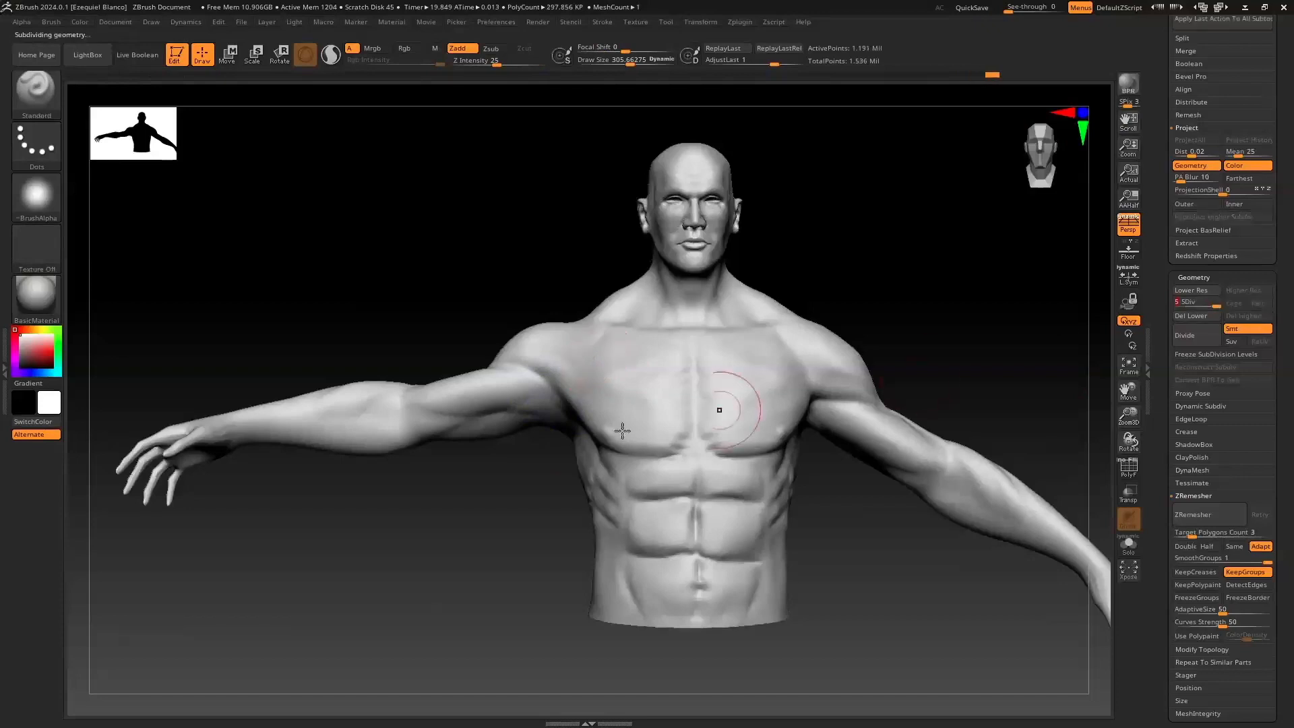
# Step: Smooth the raised shoulder's remaining creases at subdivision level 5, working around to the back
pyautogui.press('shift')
pyautogui.moveTo(465, 520); pyautogui.dragTo(572, 466, button='right')
pyautogui.press('shift')
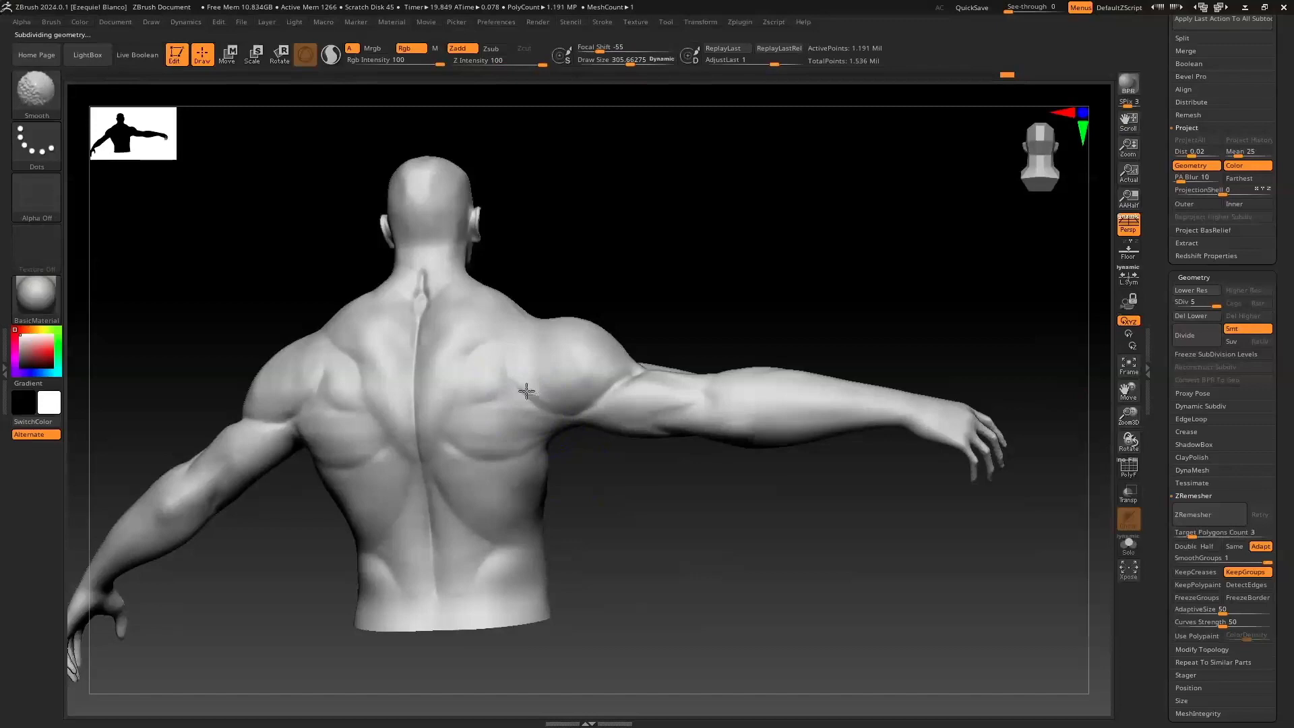
pyautogui.moveTo(526, 391); pyautogui.dragTo(650, 524, button='right')
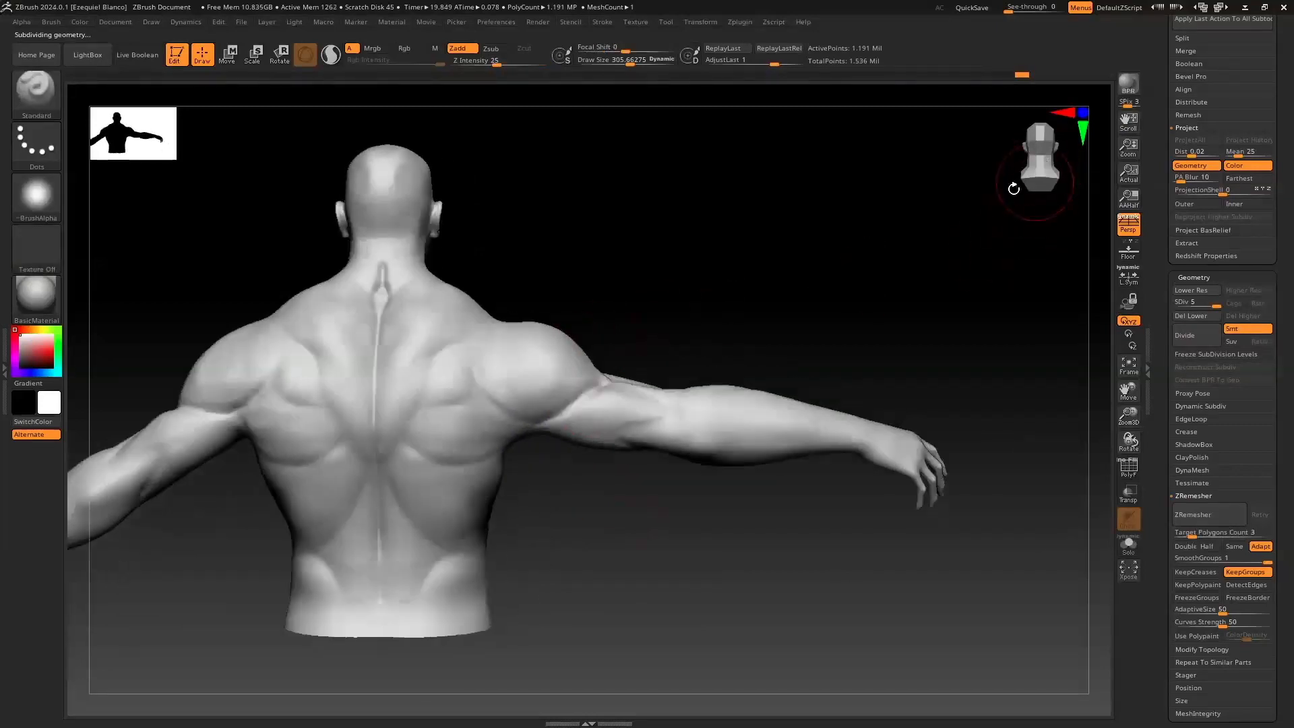
# Step: Reshape the raised shoulder and armpit at subdivision level 3 with the Move Topological brush at a draw size of about 524
pyautogui.click(37, 91)
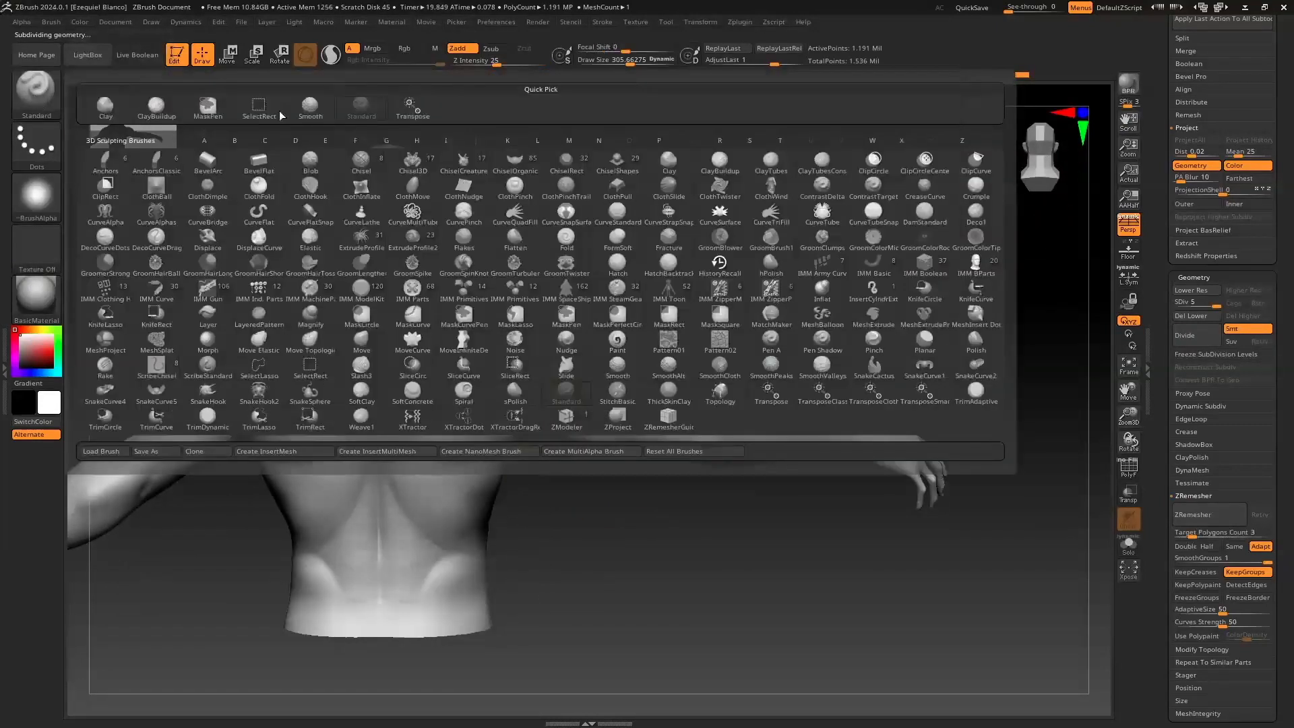
pyautogui.click(310, 340)
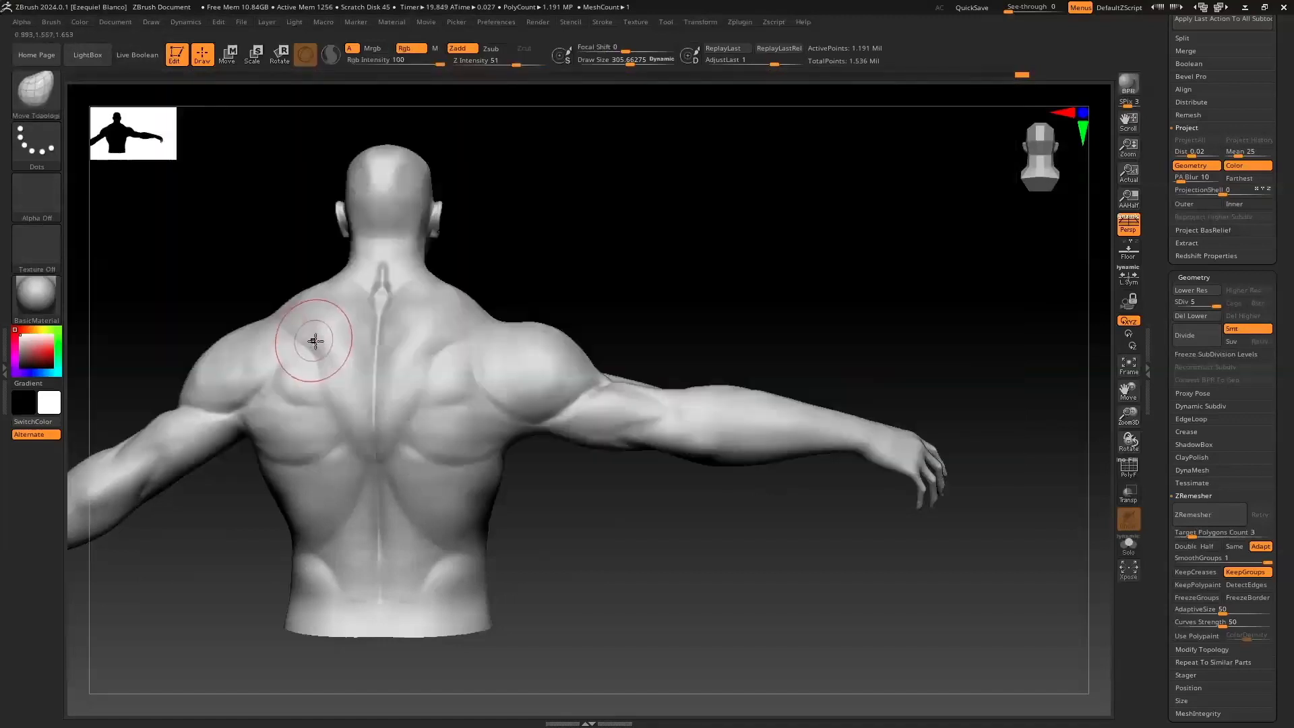
pyautogui.moveTo(1210, 301); pyautogui.dragTo(1186, 302)
pyautogui.press('s')
pyautogui.moveTo(557, 589); pyautogui.dragTo(573, 589)
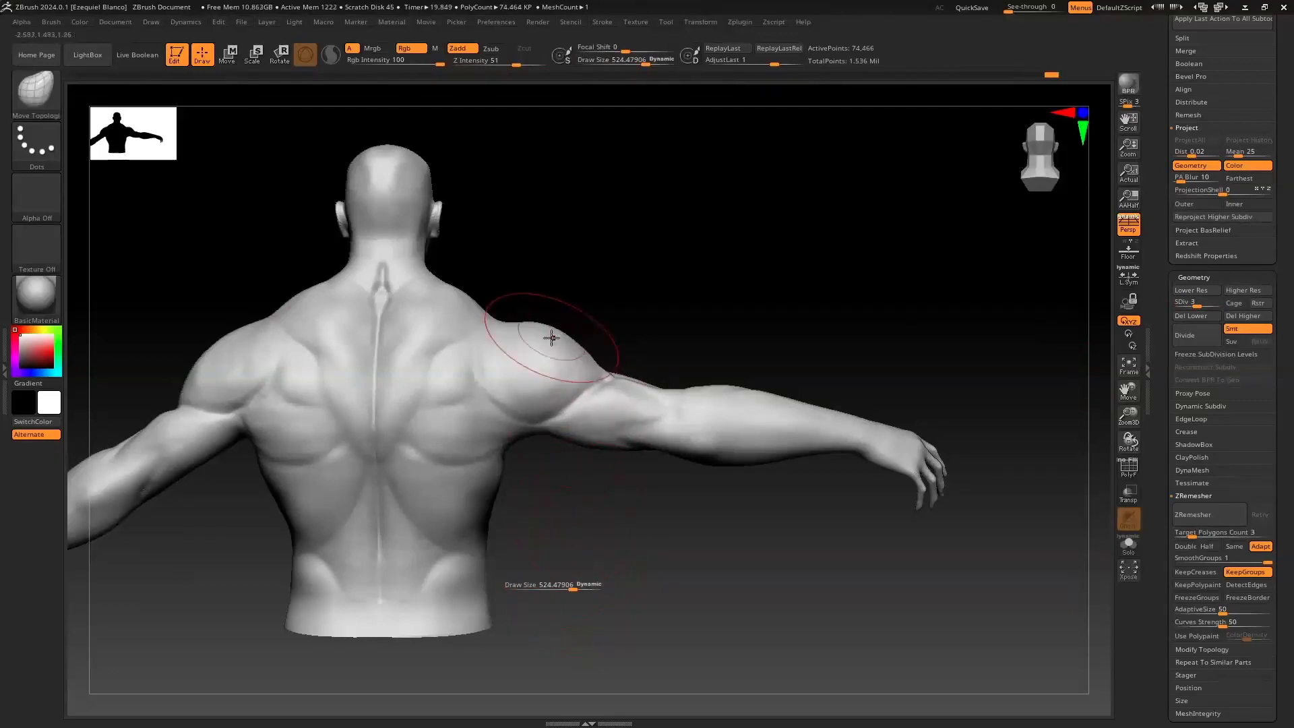
pyautogui.moveTo(540, 340); pyautogui.dragTo(558, 270, button='right')
pyautogui.moveTo(535, 375)
pyautogui.mouseDown(button='right')
pyautogui.moveTo(593, 286)
pyautogui.moveTo(527, 383)
pyautogui.mouseUp(button='right')
pyautogui.moveTo(526, 432); pyautogui.dragTo(527, 419)
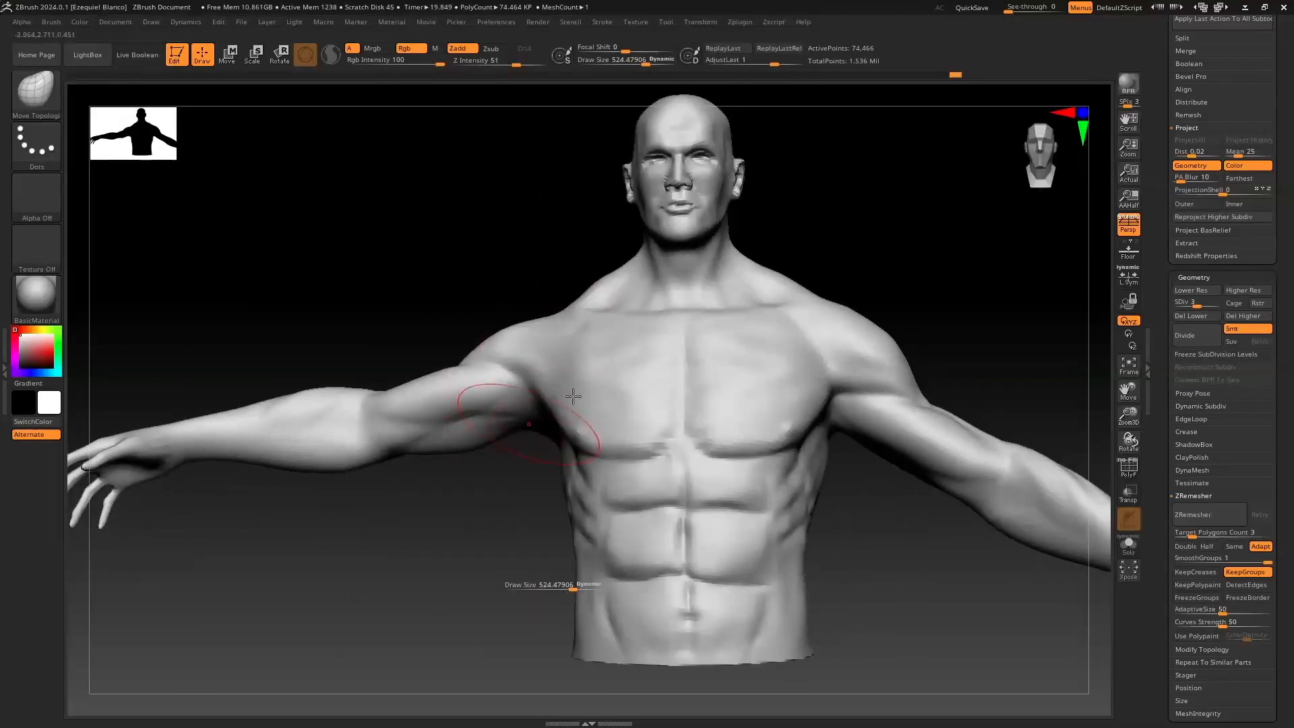
pyautogui.moveTo(704, 434); pyautogui.dragTo(618, 442, button='right')
pyautogui.moveTo(522, 408); pyautogui.dragTo(513, 392)
# Step: Reduce the draw size to about 175, return the body to subdivision level 5 and view it from the front
pyautogui.moveTo(1128, 416); pyautogui.dragTo(1102, 341)
pyautogui.moveTo(934, 381); pyautogui.dragTo(898, 398, button='right')
pyautogui.moveTo(711, 522); pyautogui.dragTo(683, 544, button='right')
pyautogui.moveTo(572, 587); pyautogui.dragTo(544, 587)
pyautogui.moveTo(455, 558)
pyautogui.mouseDown(button='right')
pyautogui.moveTo(498, 512)
pyautogui.moveTo(540, 411)
pyautogui.mouseUp(button='right')
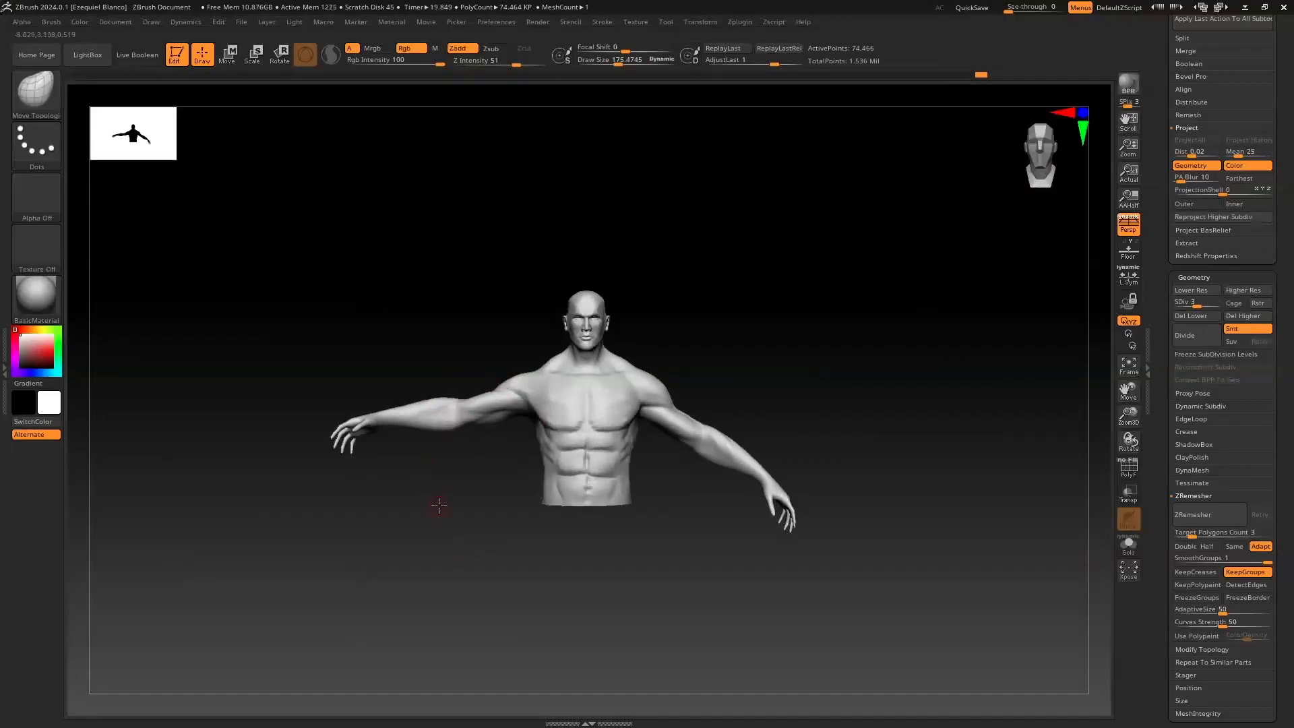
pyautogui.moveTo(436, 497); pyautogui.dragTo(445, 510, button='right')
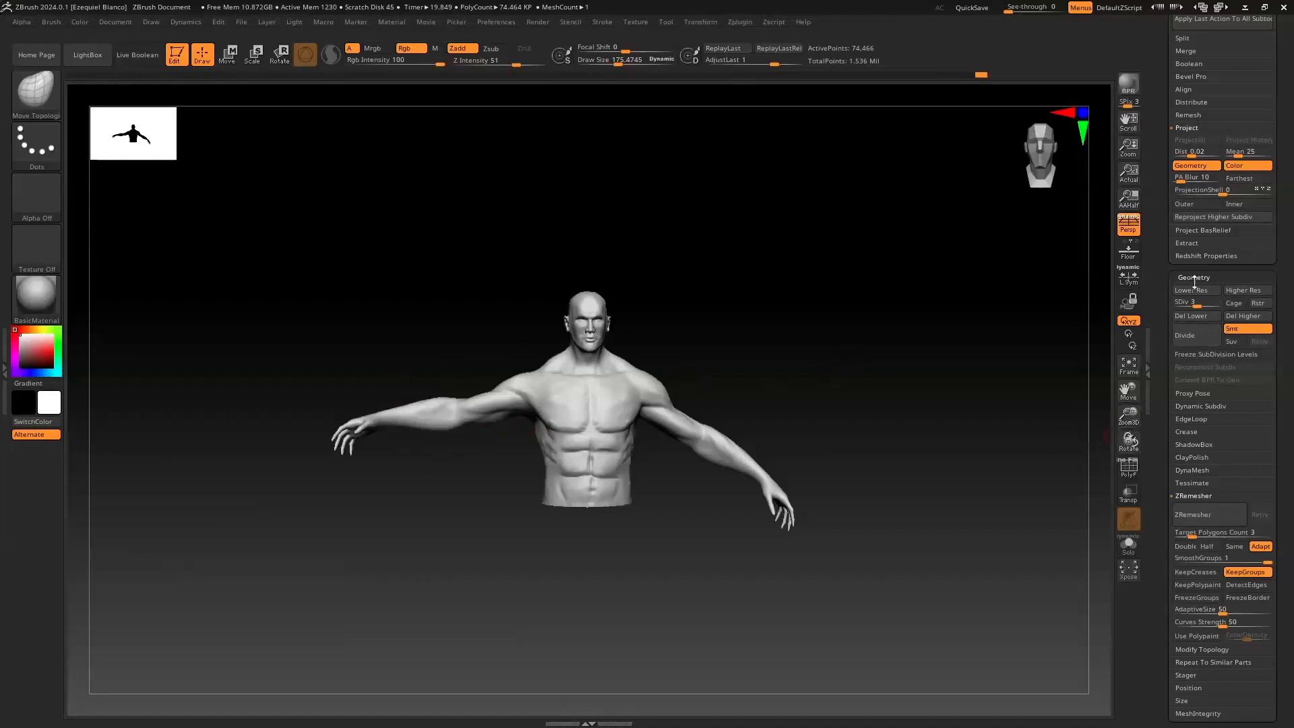
pyautogui.moveTo(1198, 304); pyautogui.dragTo(1217, 304)
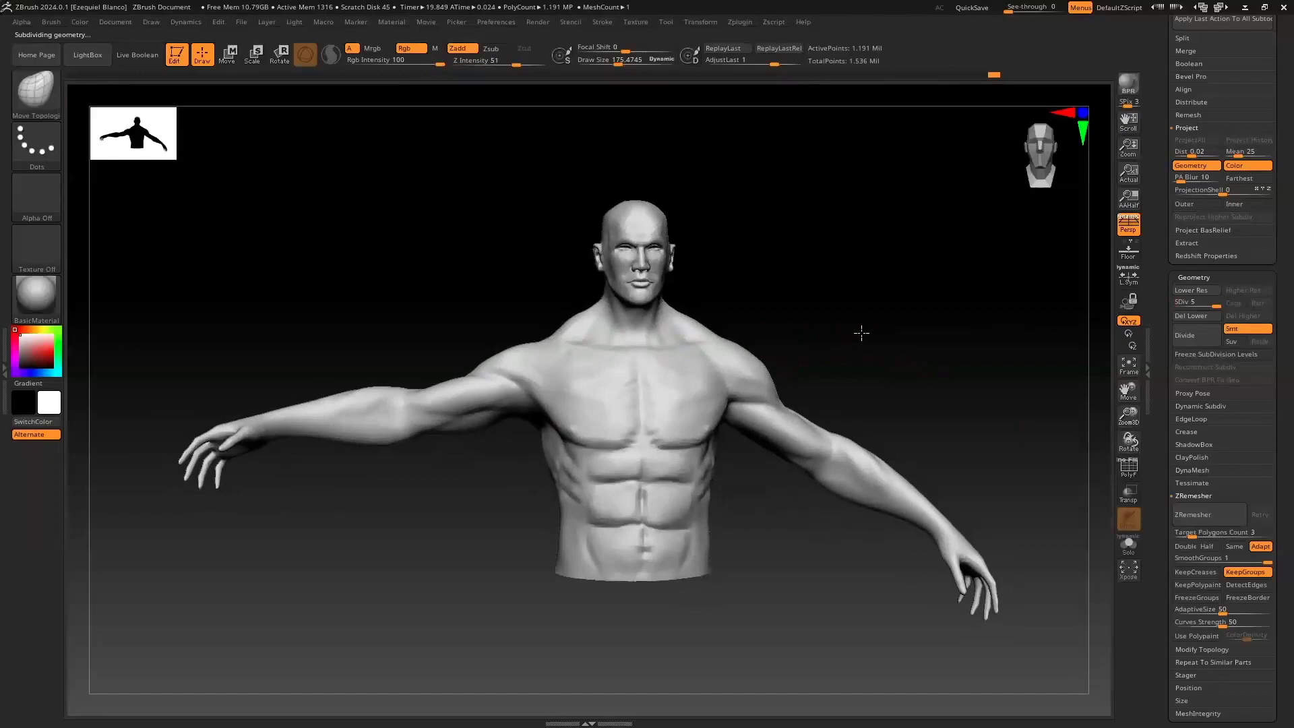
pyautogui.click(1038, 180)
pyautogui.moveTo(1038, 180); pyautogui.dragTo(994, 215)
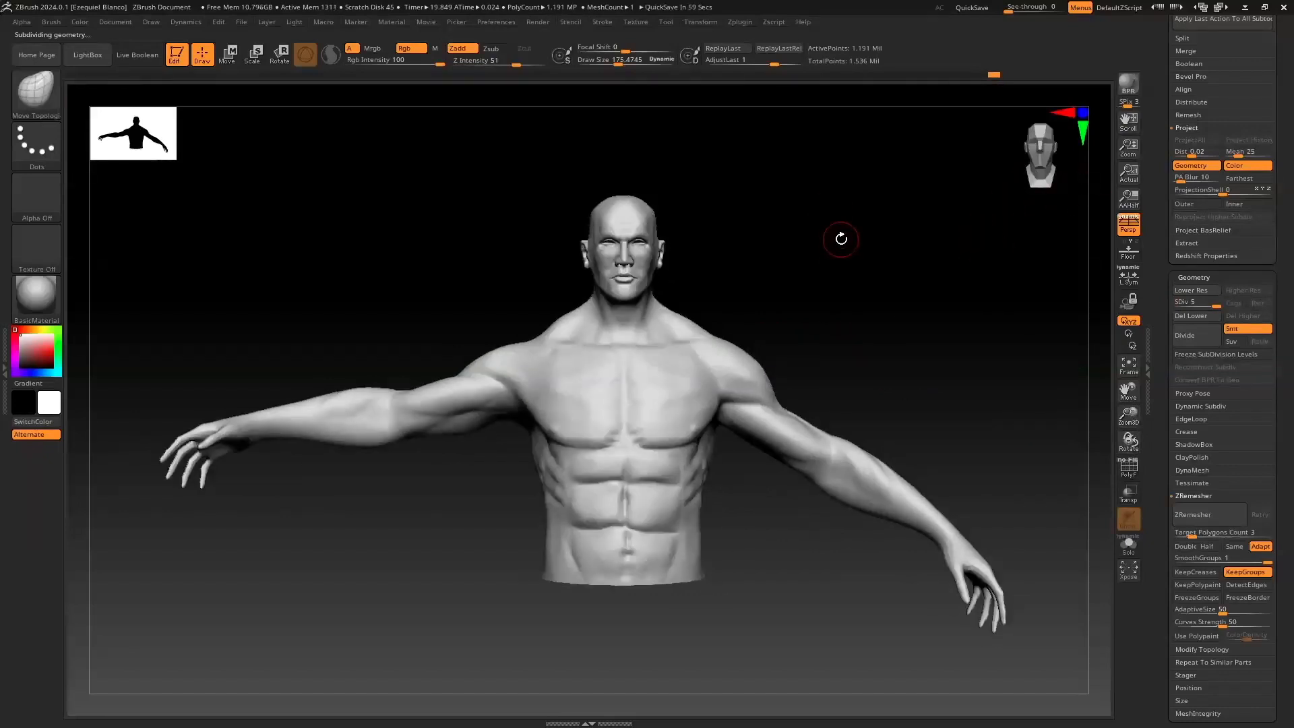
# Step: Drop the body to subdivision level 1 with its polyframe shown and unwrap its UVs by polygroups in UV Master
pyautogui.click(1171, 303)
pyautogui.click(1129, 470)
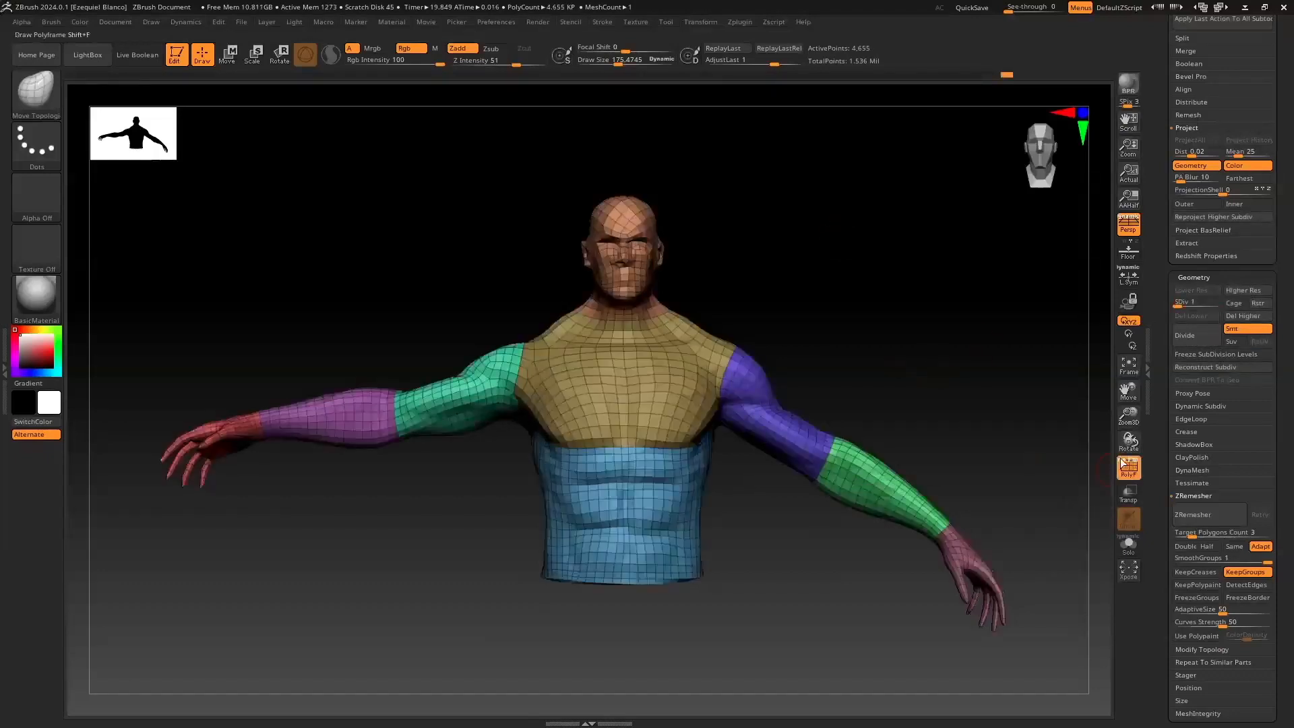
pyautogui.click(741, 23)
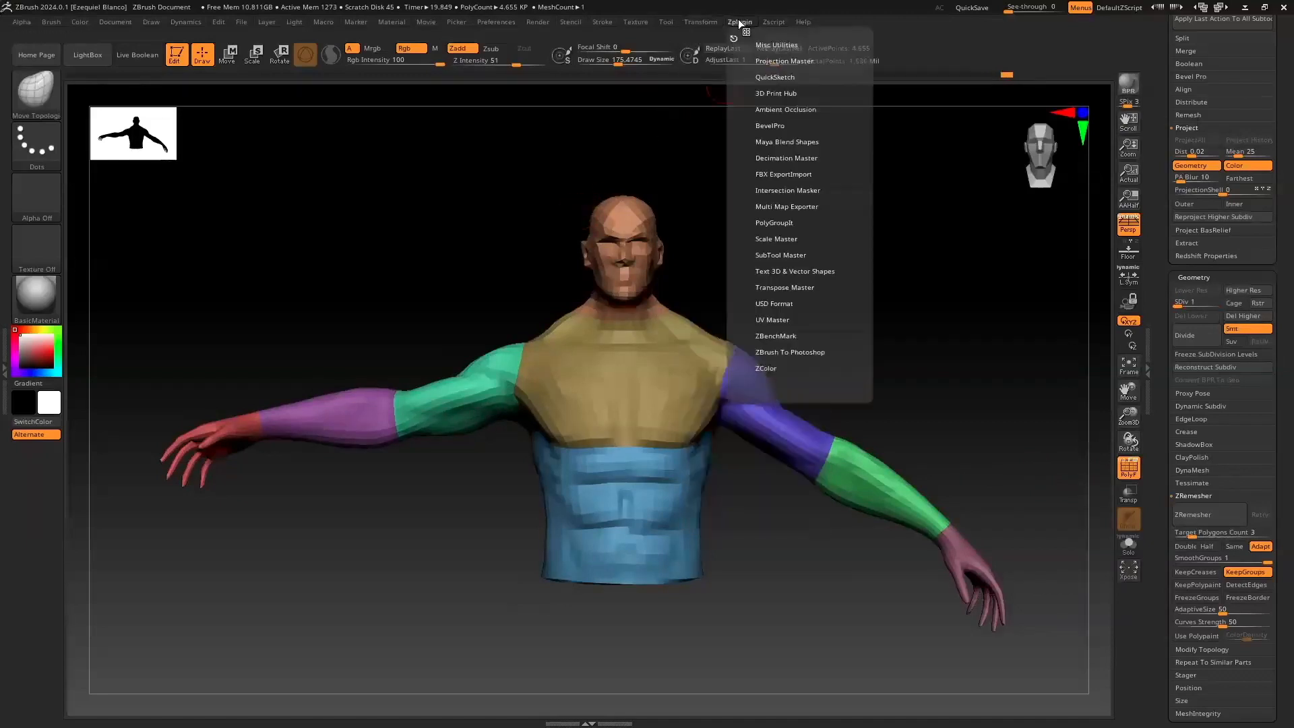
pyautogui.click(769, 320)
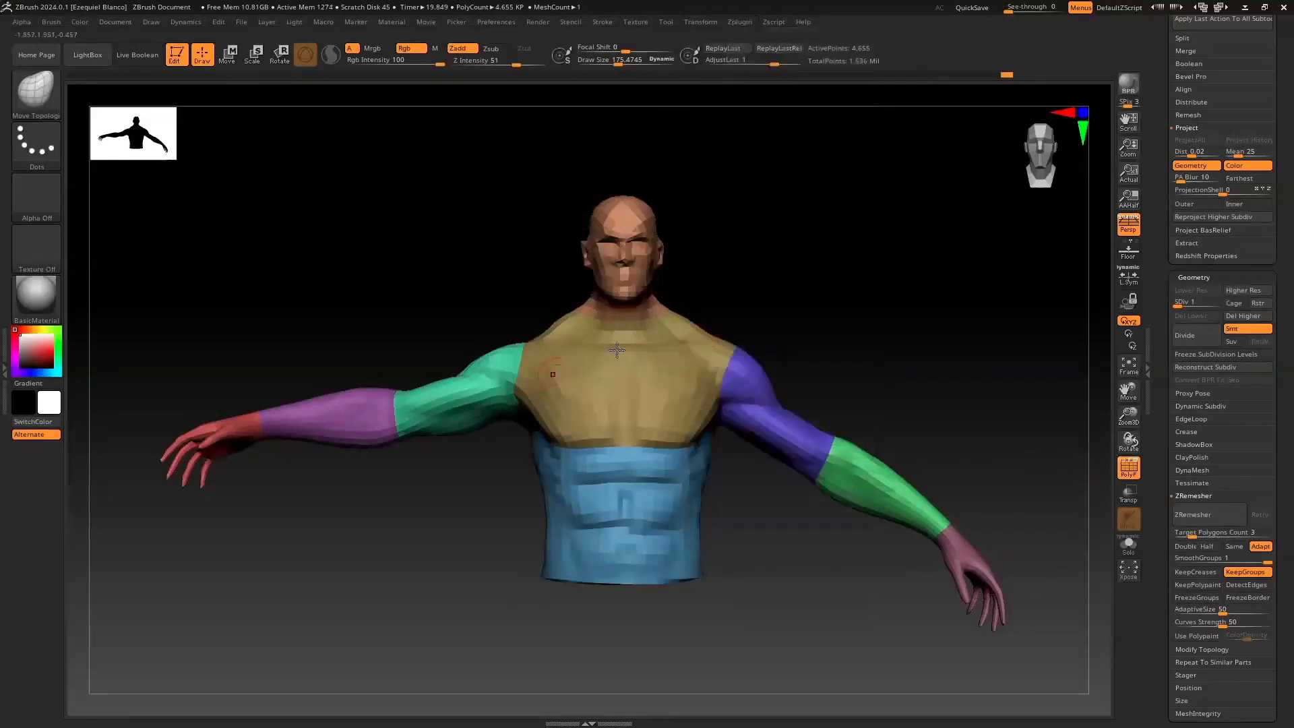
pyautogui.moveTo(742, 26)
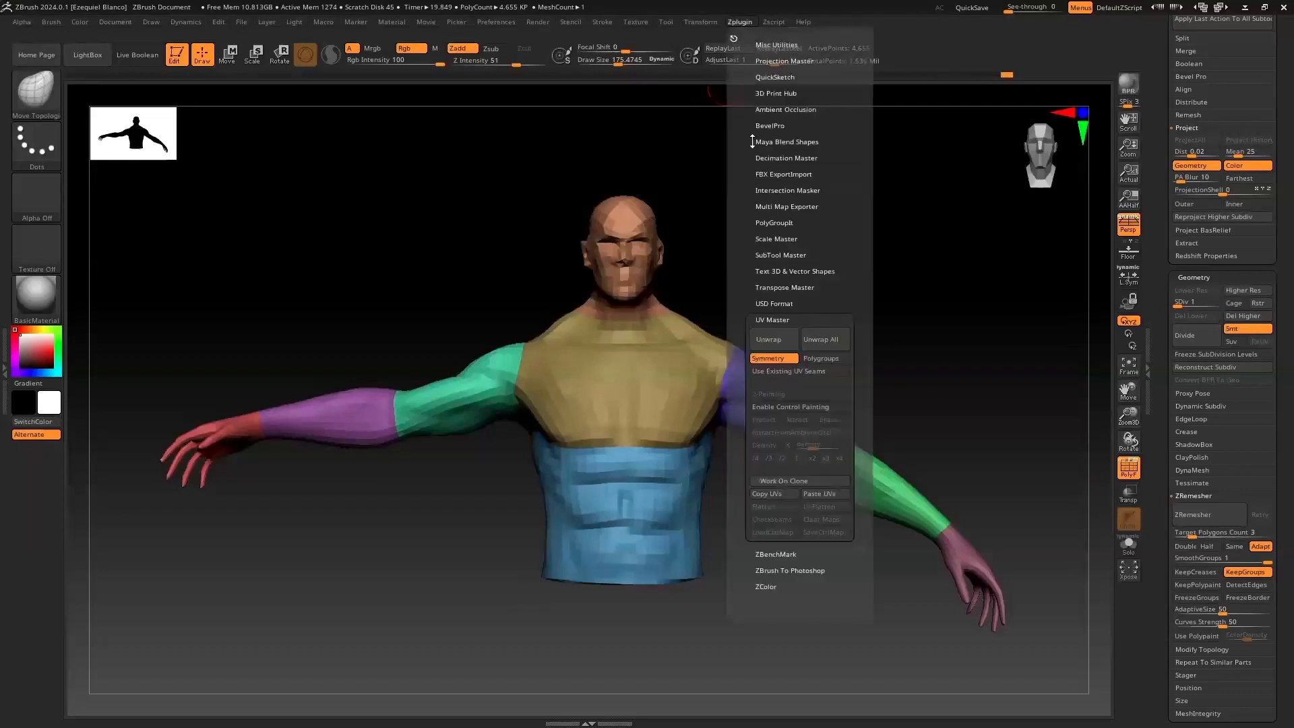
pyautogui.click(814, 359)
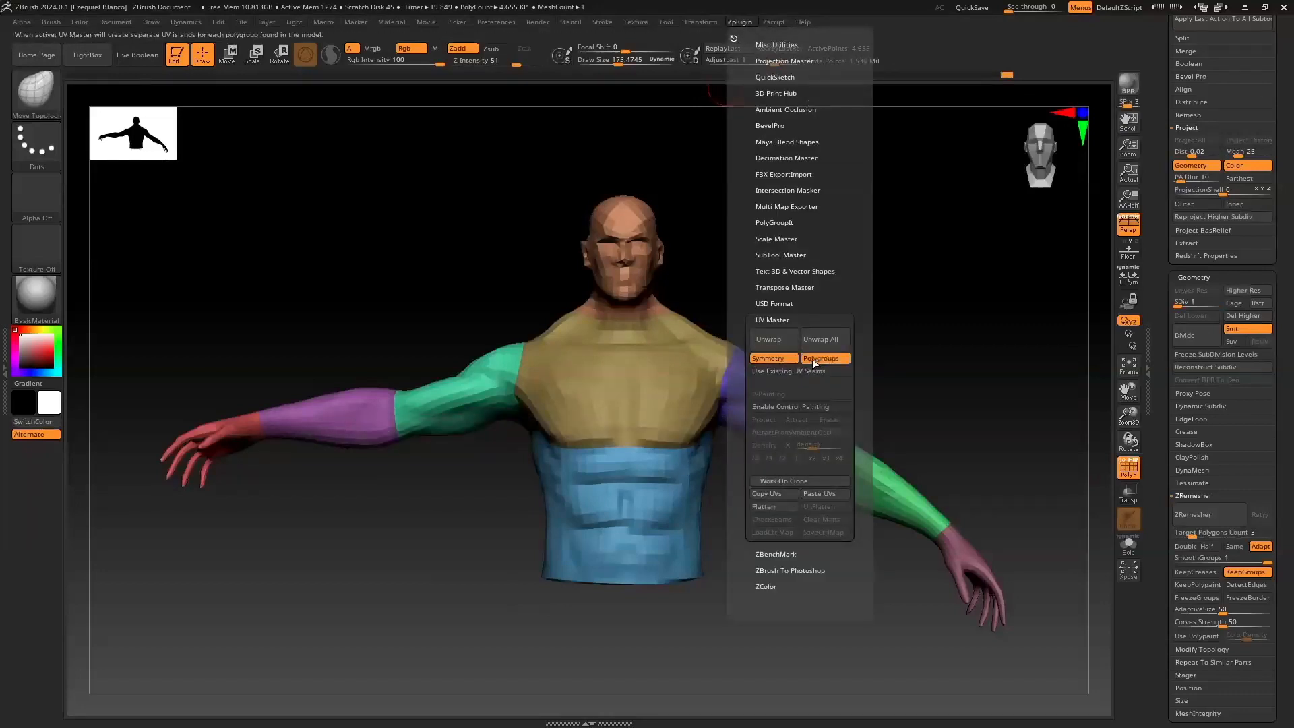
pyautogui.click(773, 339)
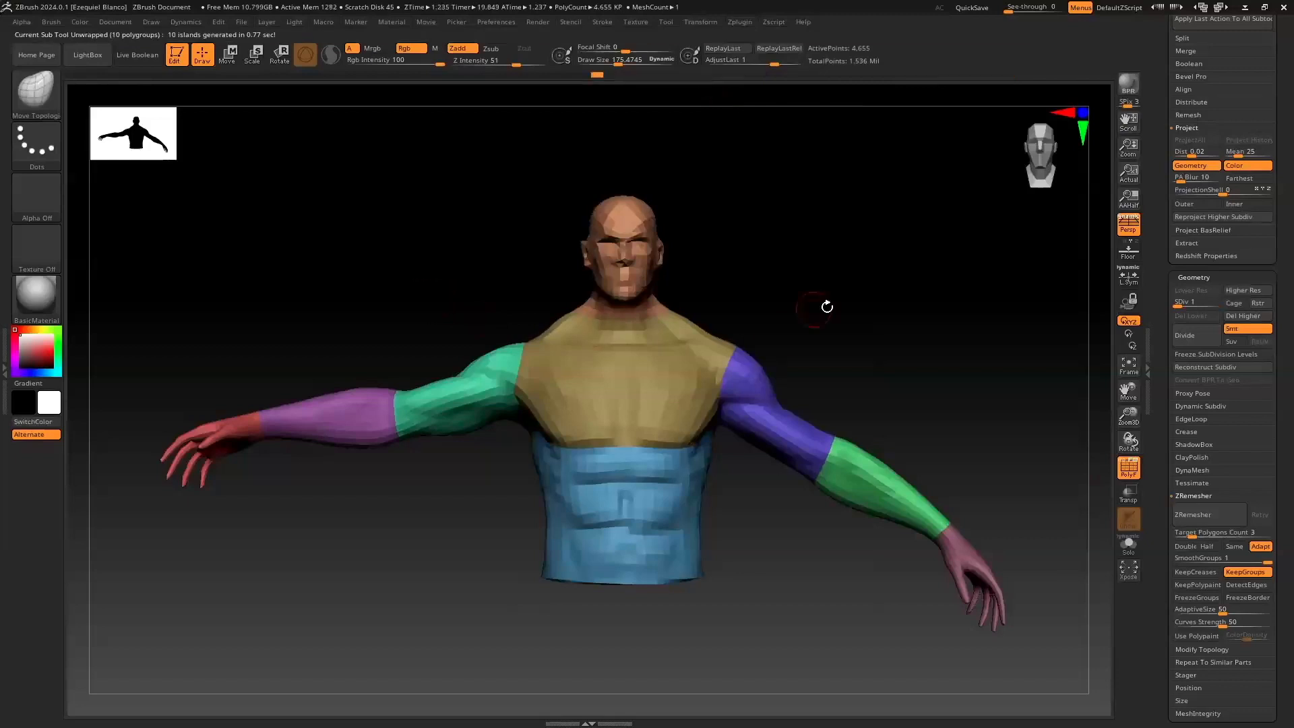
# Step: Return the body to subdivision level 5 and try to flatten its UVs with UV Master
pyautogui.moveTo(1178, 306); pyautogui.dragTo(1220, 305)
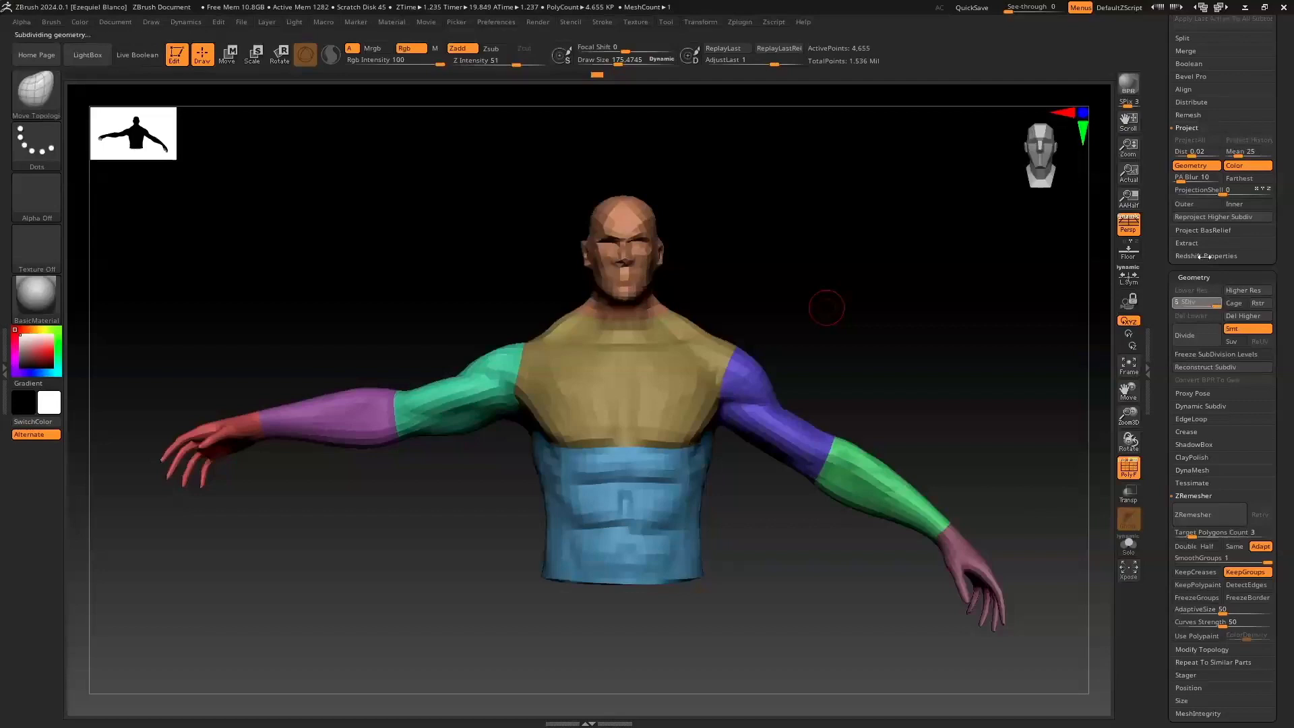
pyautogui.click(735, 22)
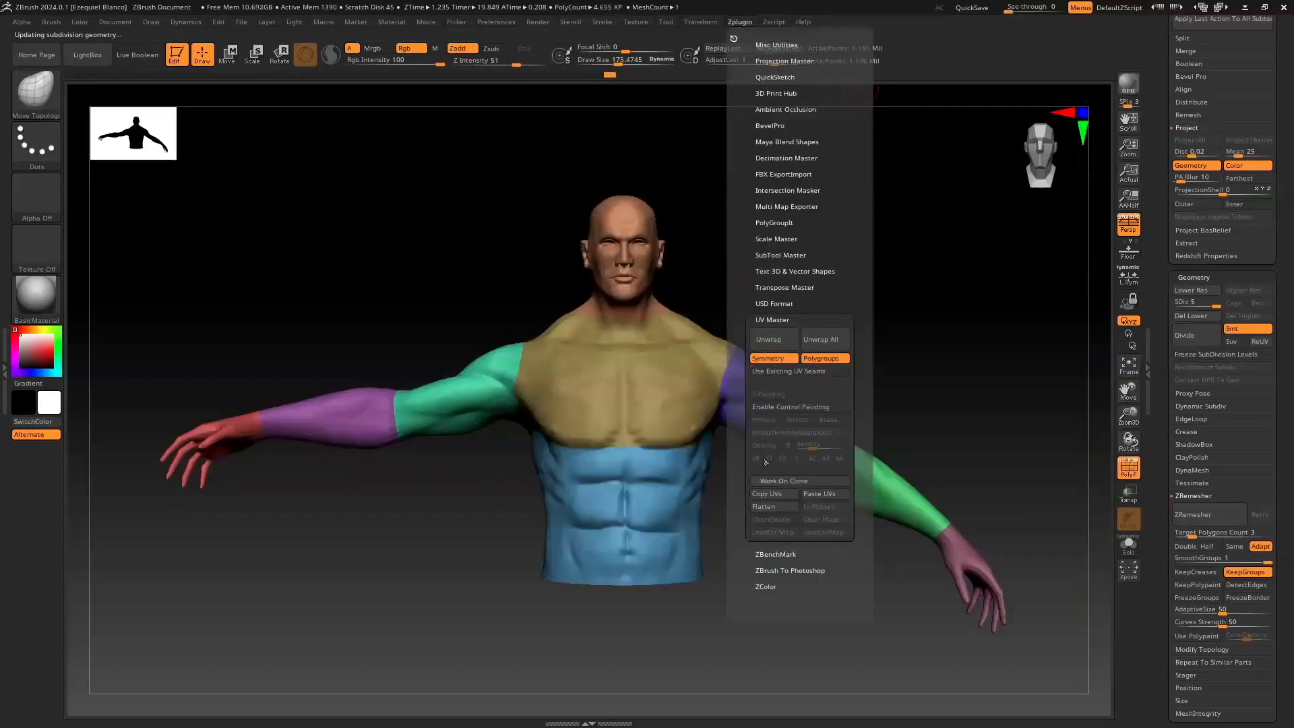
pyautogui.click(769, 507)
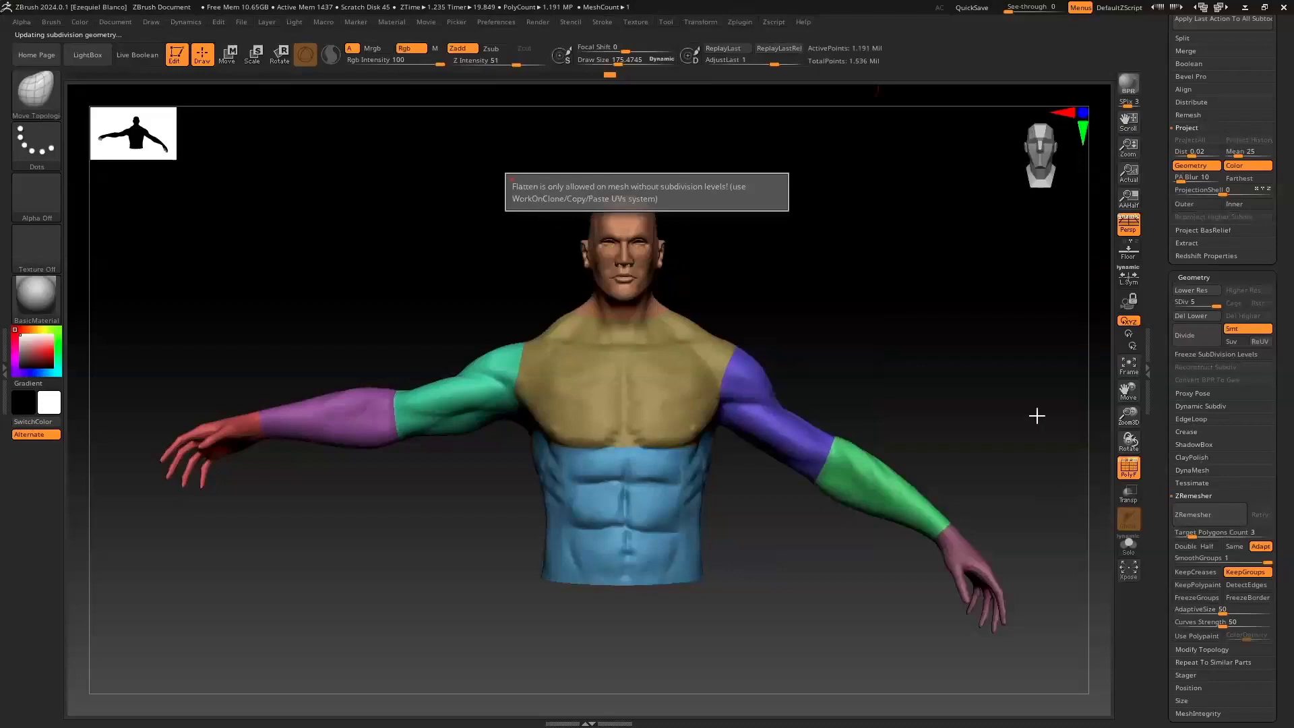
# Step: Duplicate the body subtool and try to flatten the copy's UVs with UV Master
pyautogui.scroll(10, 1174, 159)
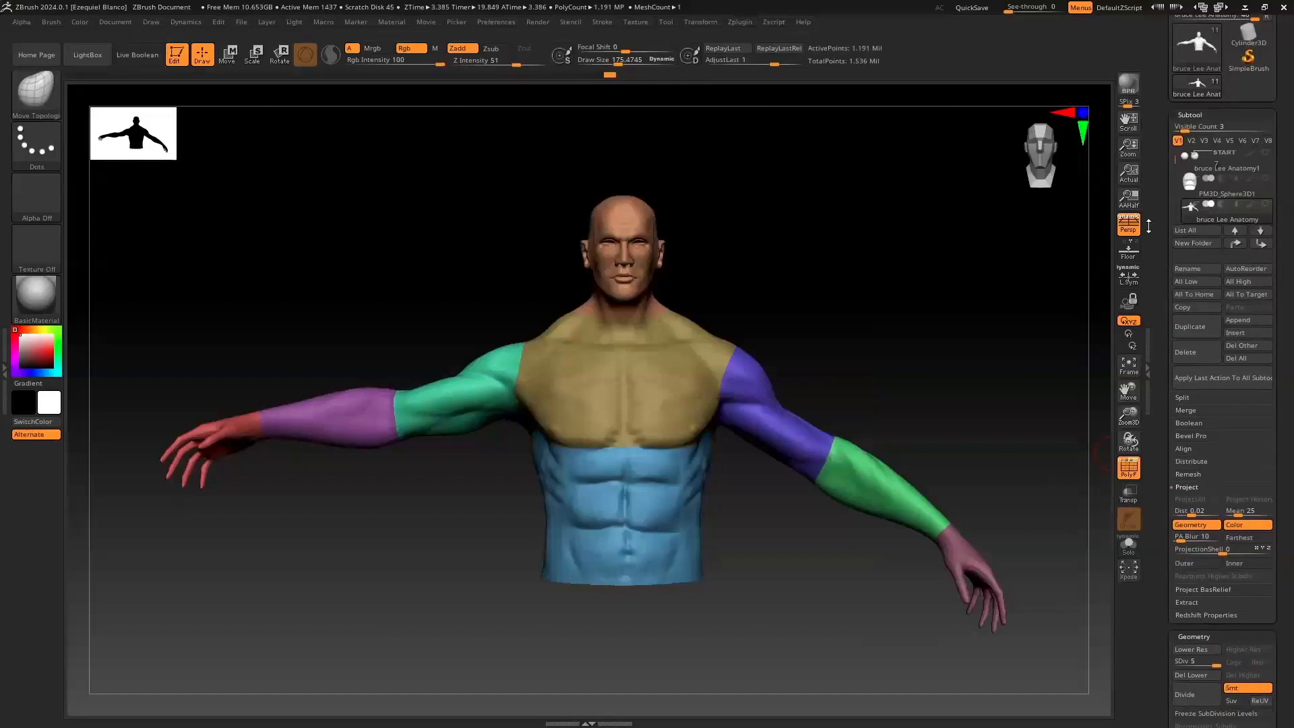
pyautogui.click(1189, 330)
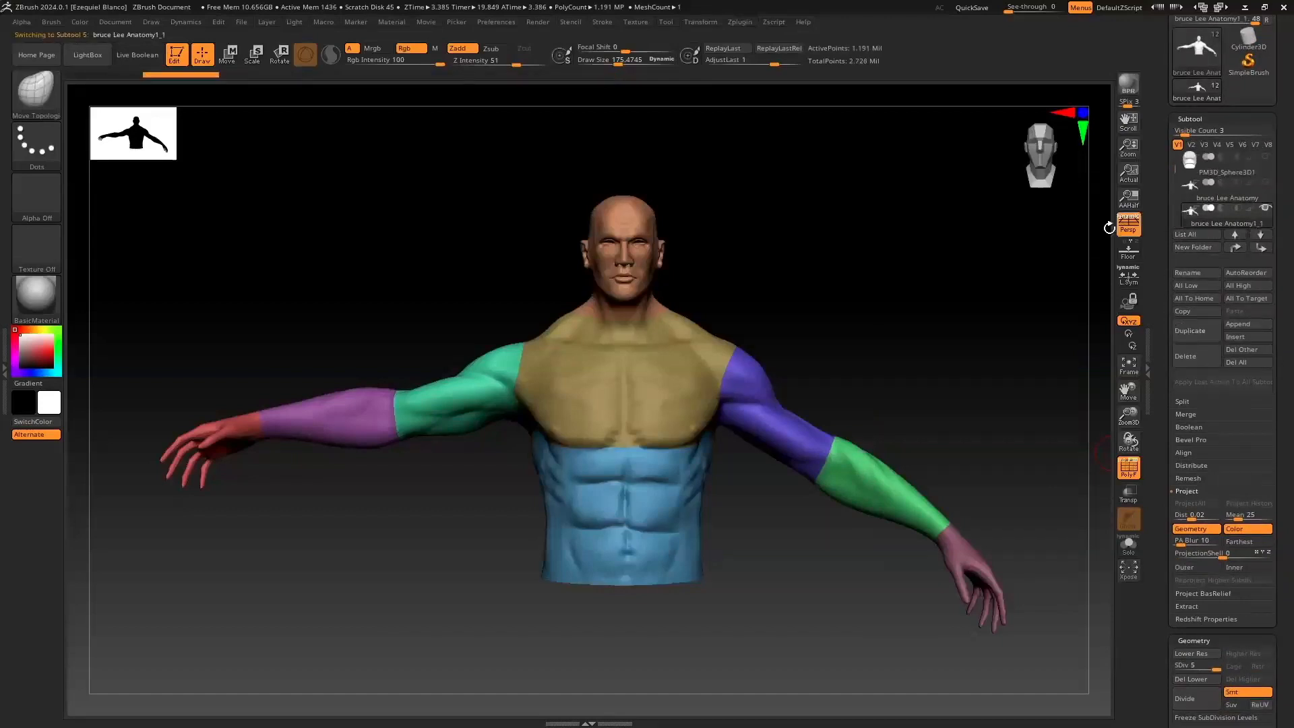
pyautogui.click(740, 22)
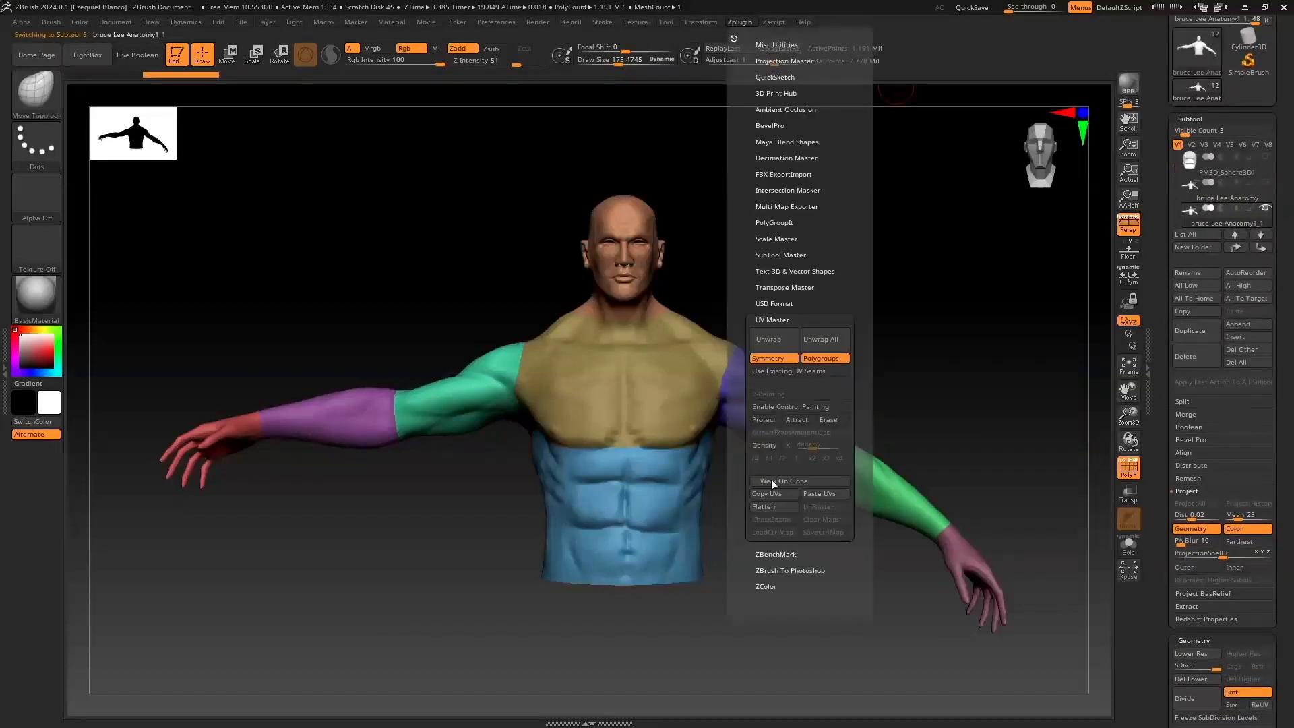
pyautogui.click(770, 509)
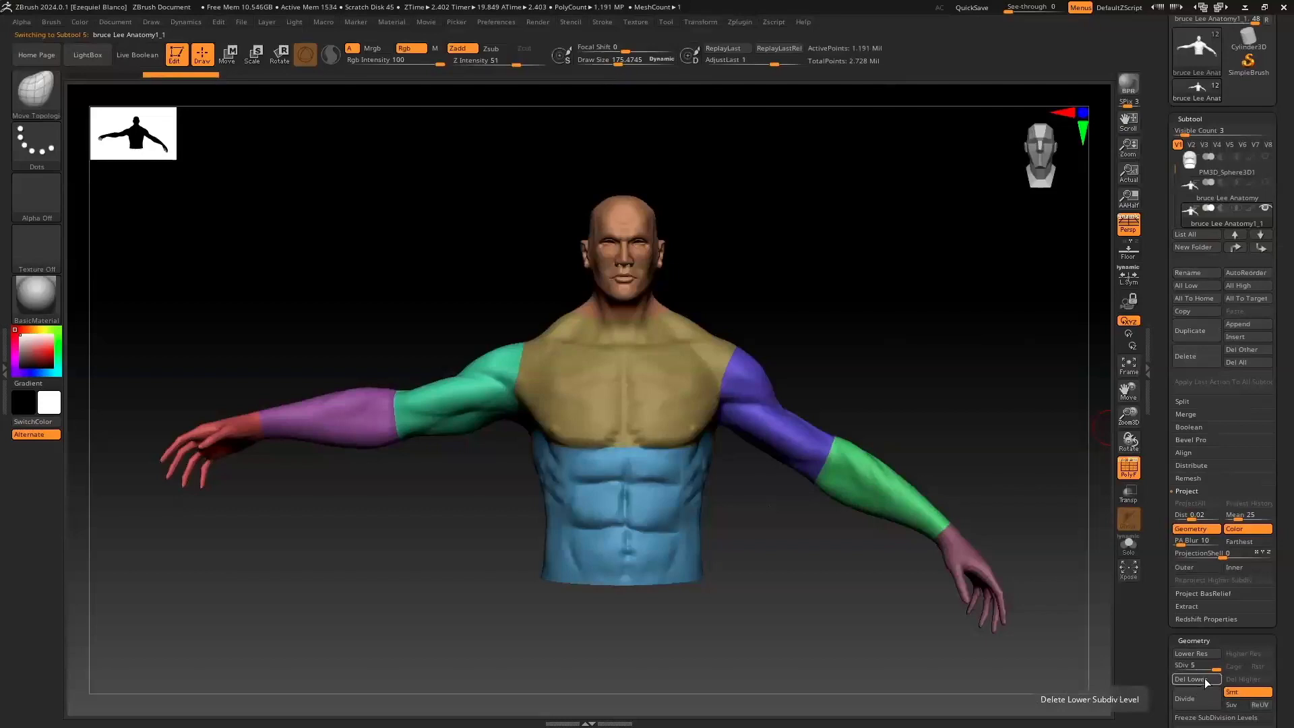
# Step: Delete the copy's lower and higher subdivision levels so that only one medium-resolution level remains
pyautogui.moveTo(1213, 670); pyautogui.dragTo(1184, 669)
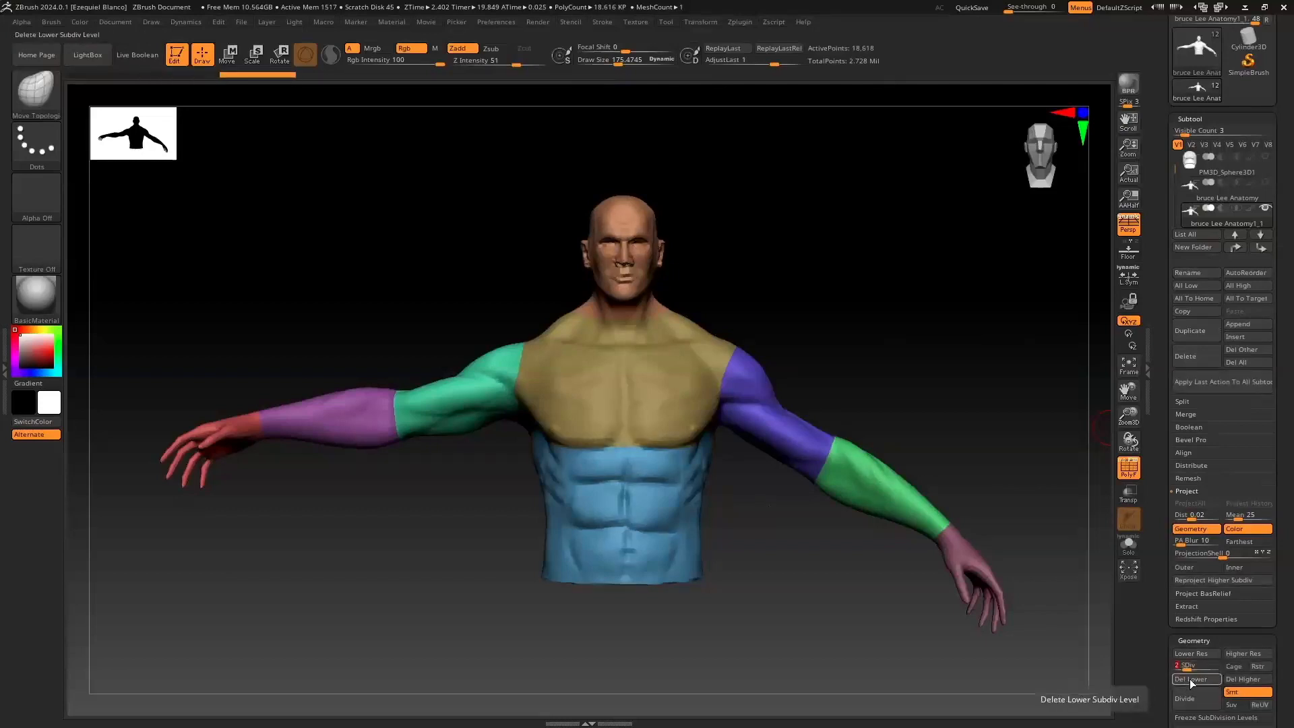
pyautogui.click(1191, 678)
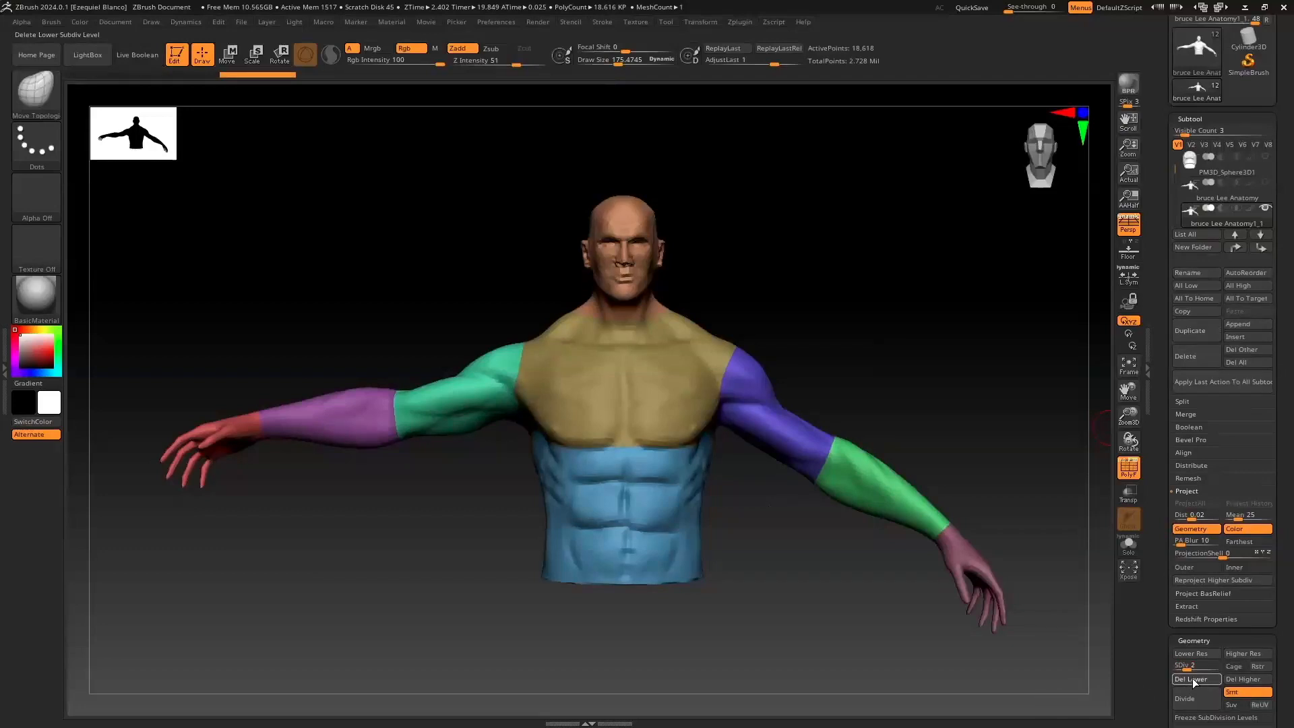
pyautogui.hotkey('ctrl', 'd')
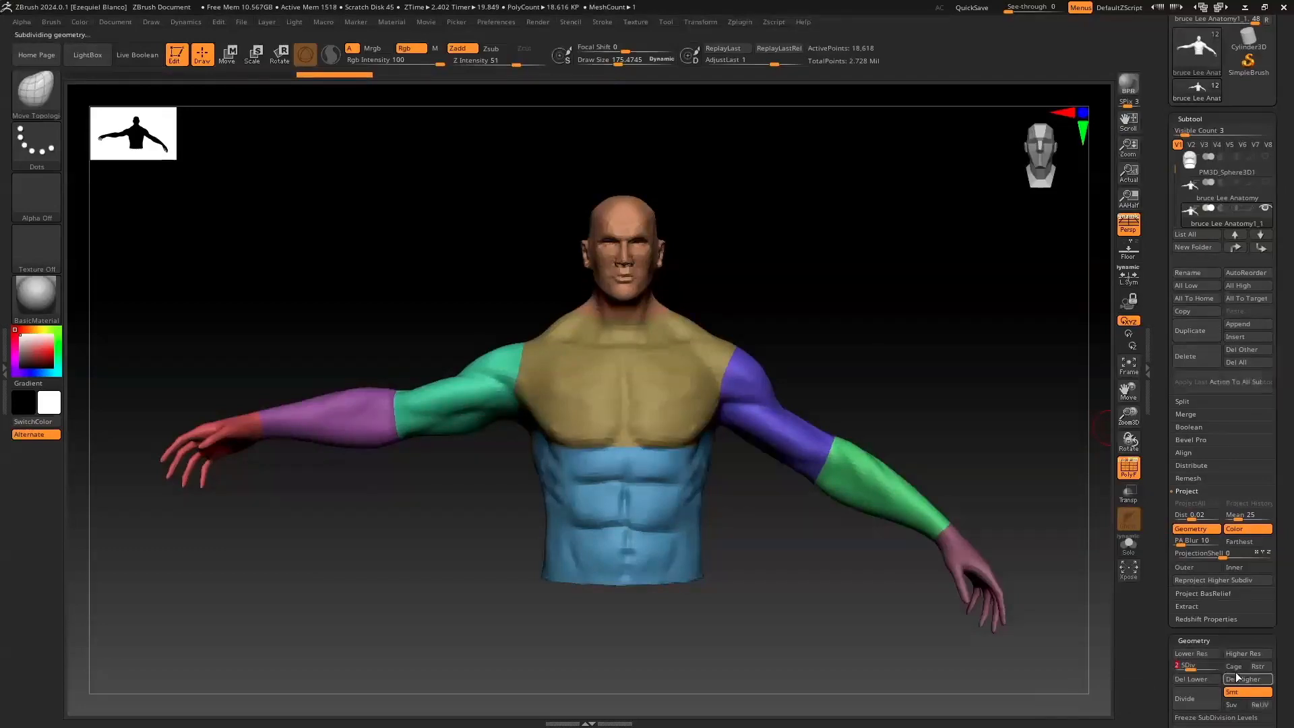
pyautogui.click(1244, 680)
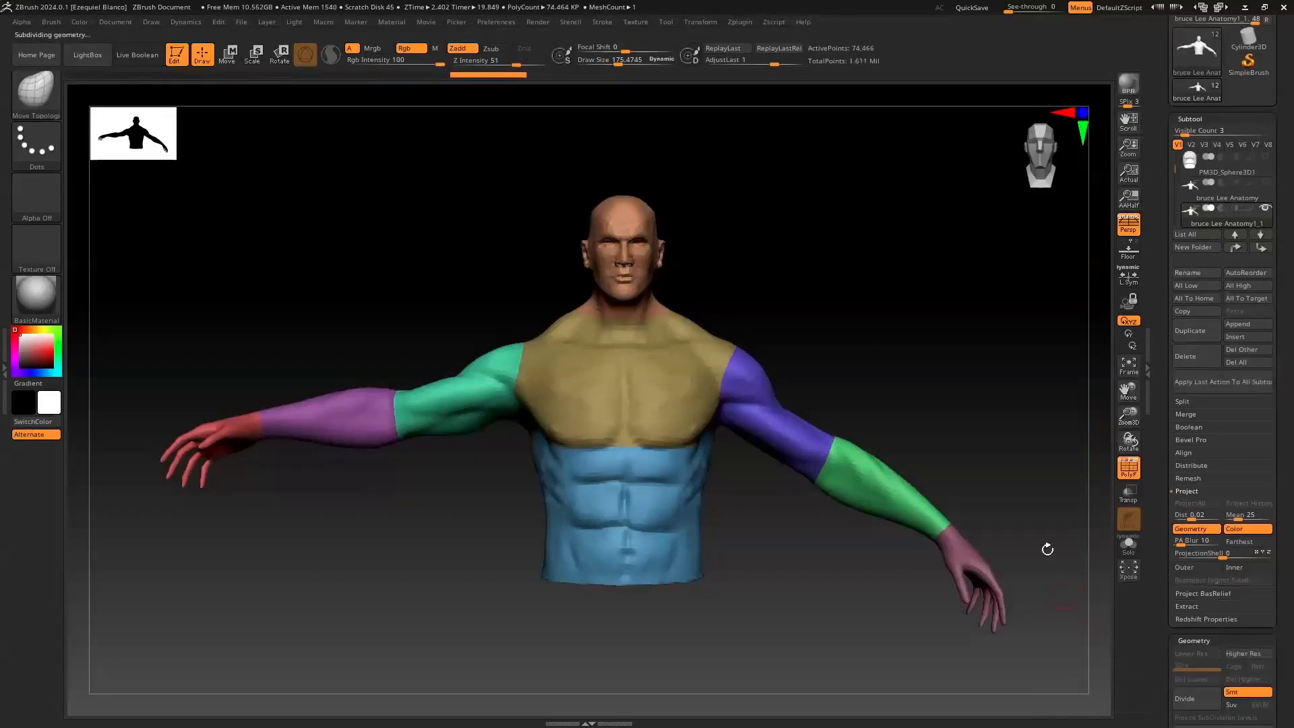
# Step: Flatten the copy's UVs, examine the island layout with and without the polyframe, and unflatten the model
pyautogui.click(738, 22)
pyautogui.click(975, 347)
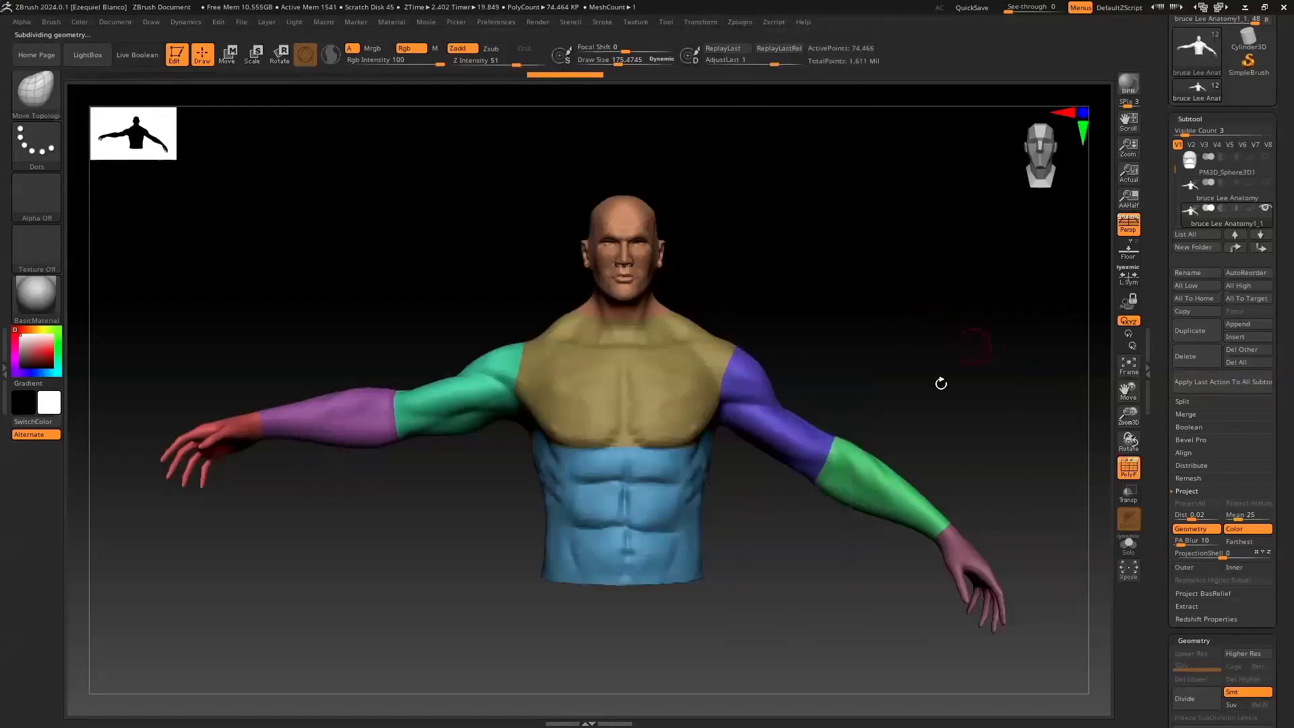
pyautogui.click(737, 23)
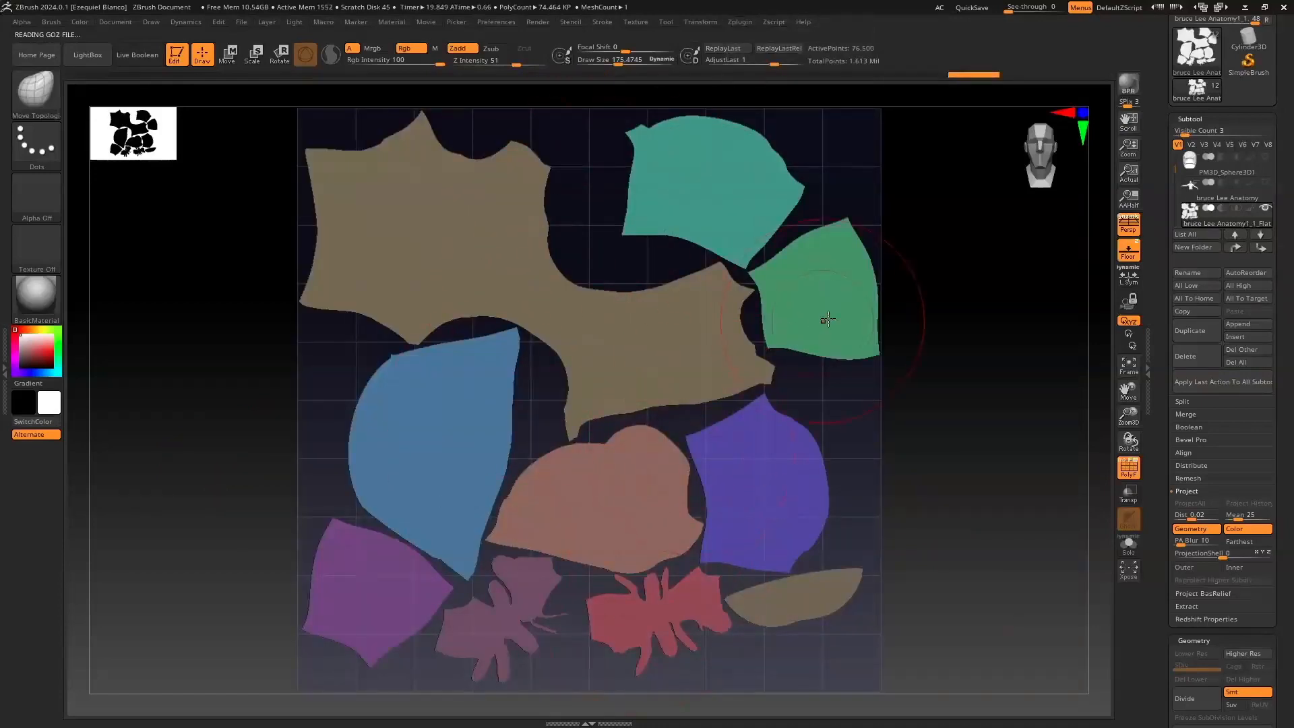
pyautogui.click(1125, 466)
pyautogui.click(1125, 466)
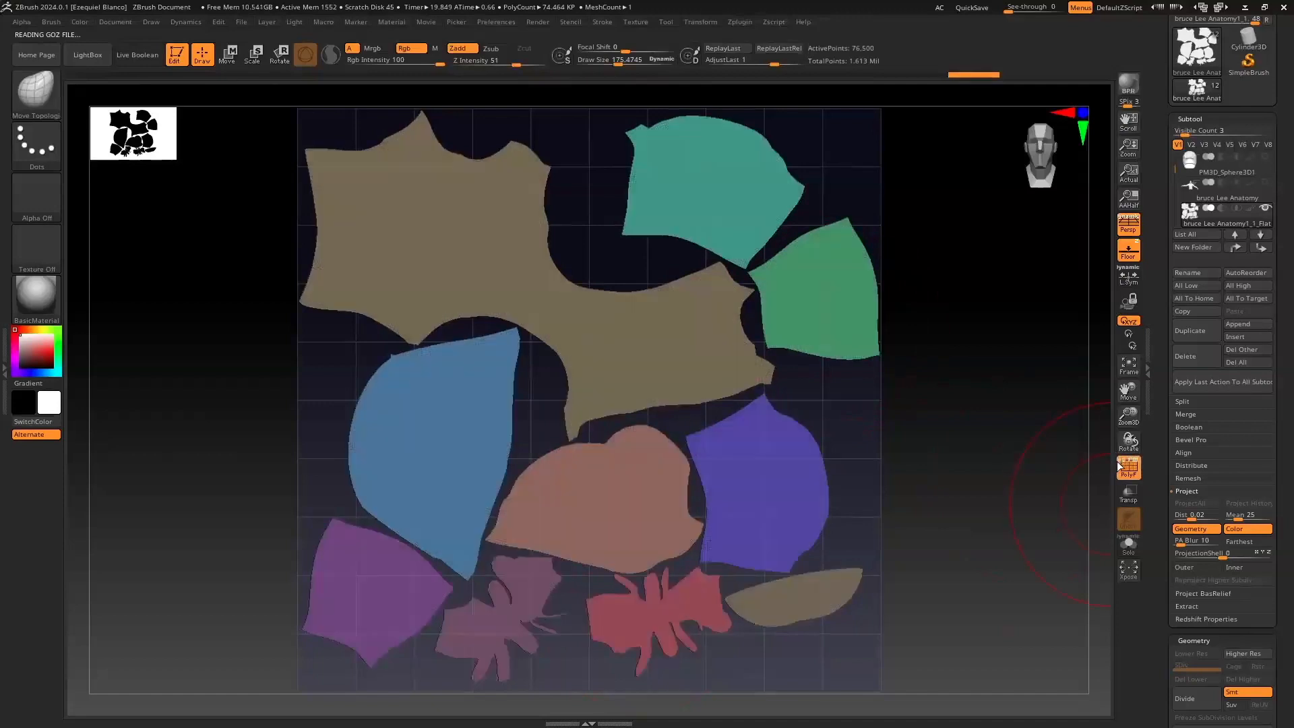
pyautogui.click(1124, 467)
pyautogui.click(1125, 467)
pyautogui.click(737, 21)
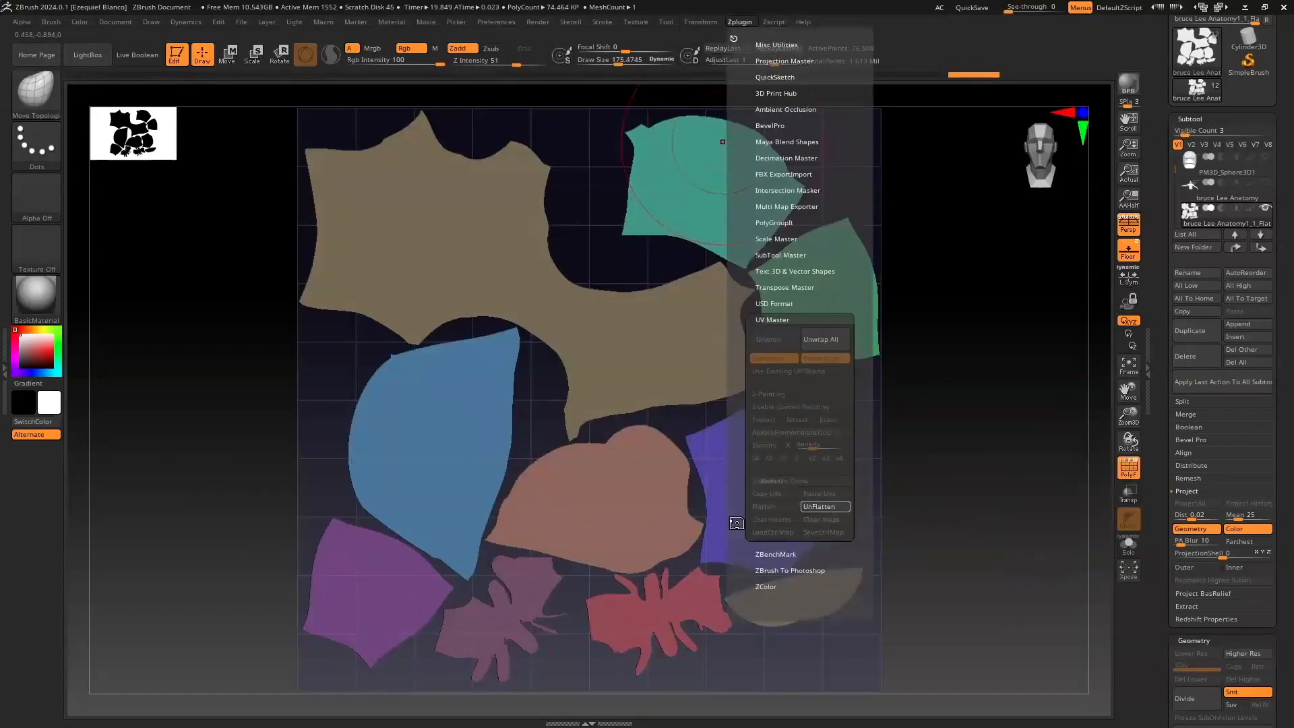
pyautogui.click(822, 506)
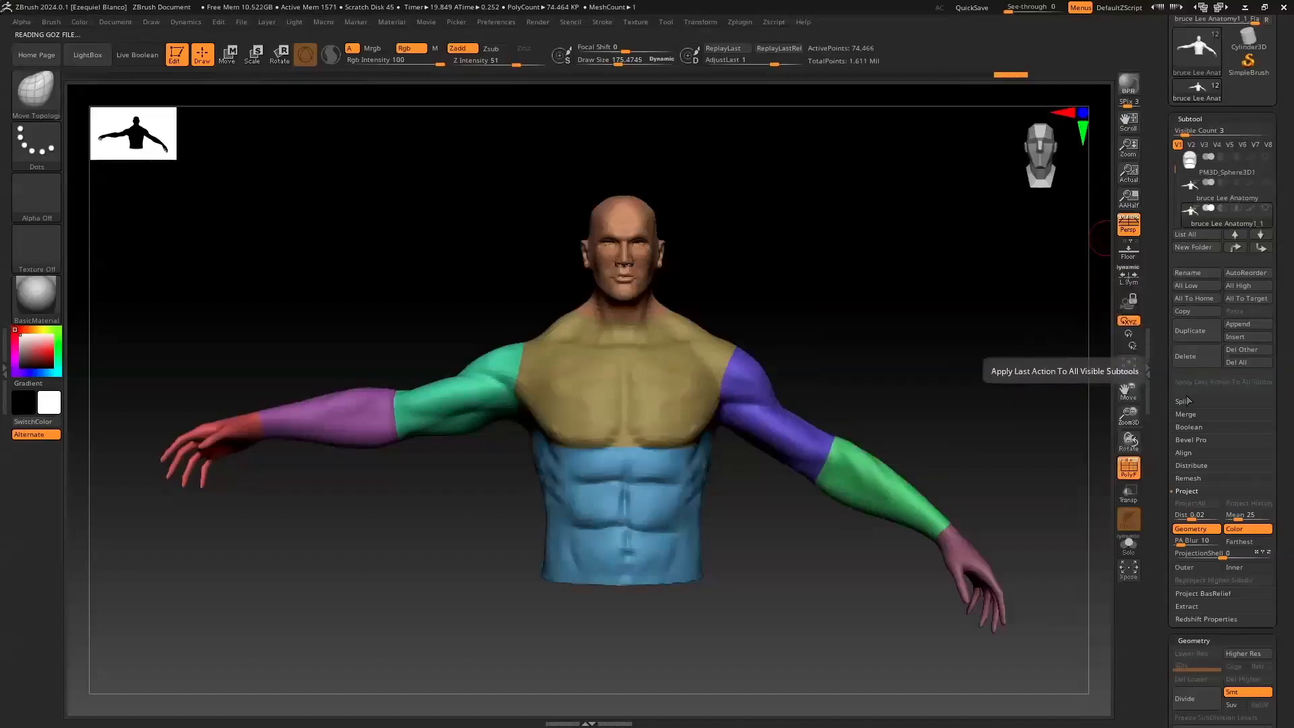
# Step: Delete the duplicated body subtool and select the original body
pyautogui.click(1193, 359)
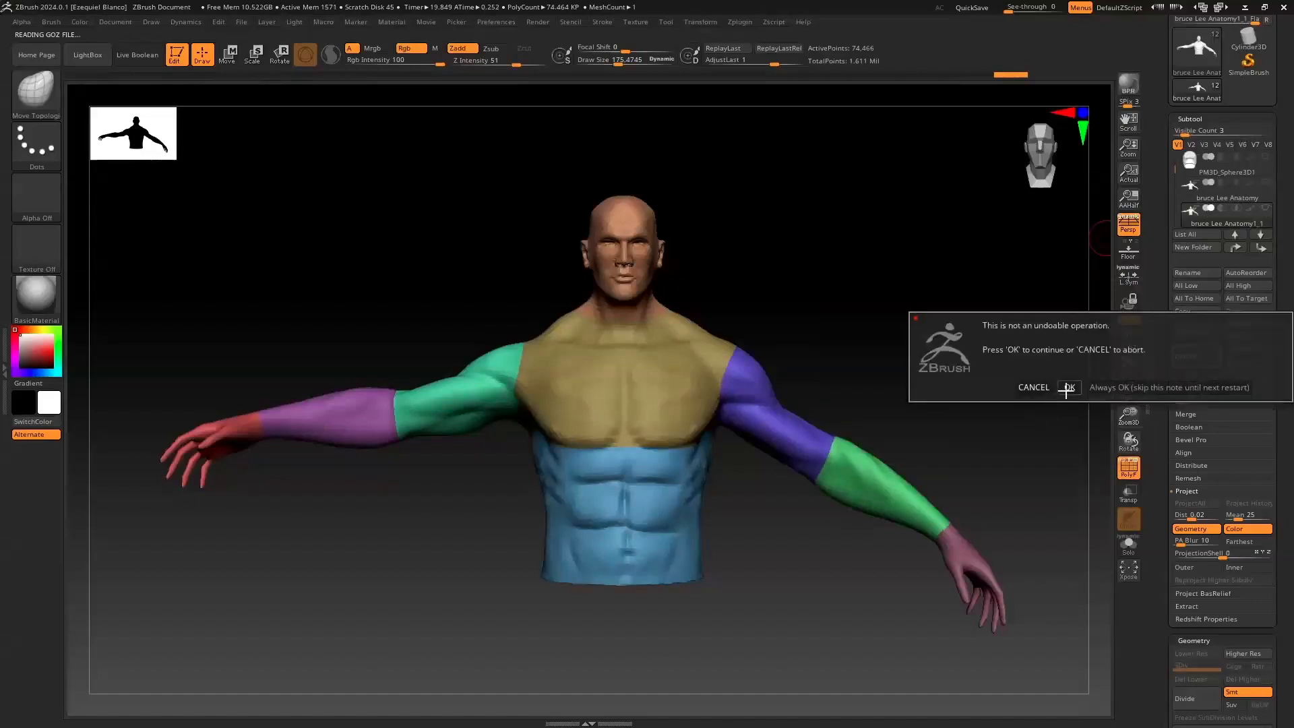
pyautogui.click(1068, 389)
pyautogui.click(1213, 191)
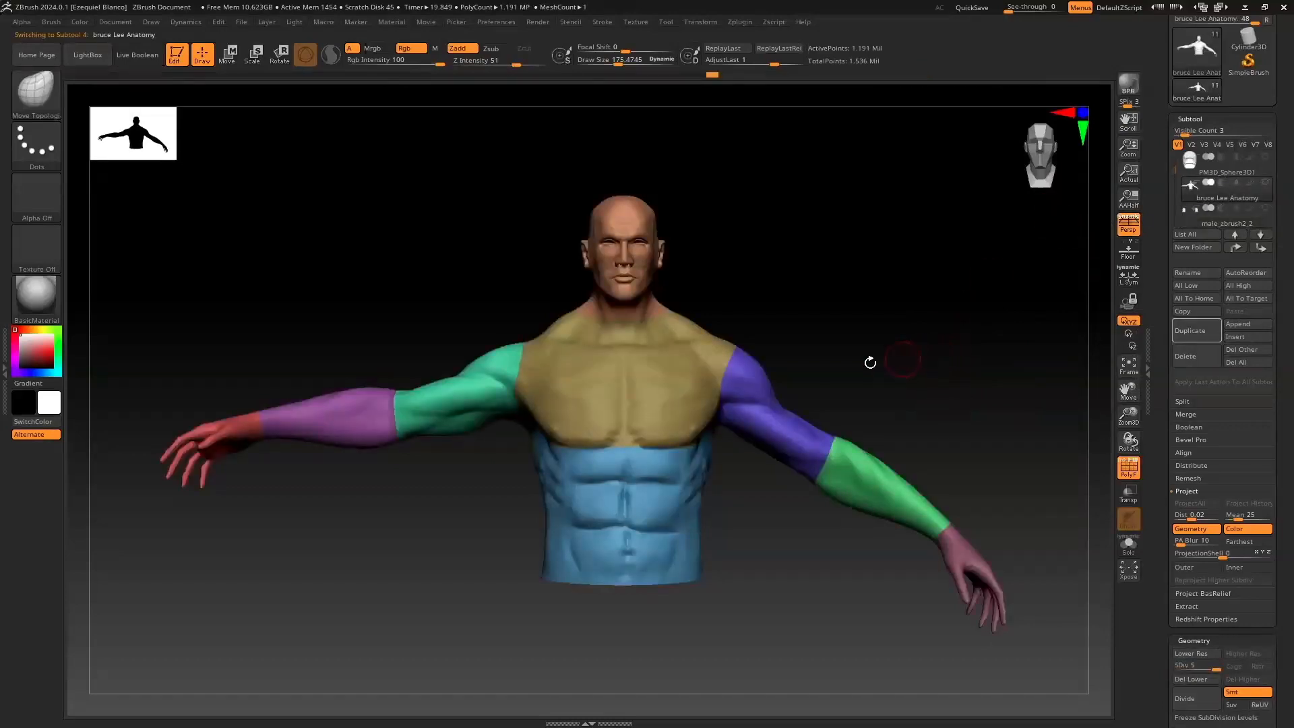
# Step: Collapse the subtool and geometry settings and hide the body's polyframe
pyautogui.click(1190, 119)
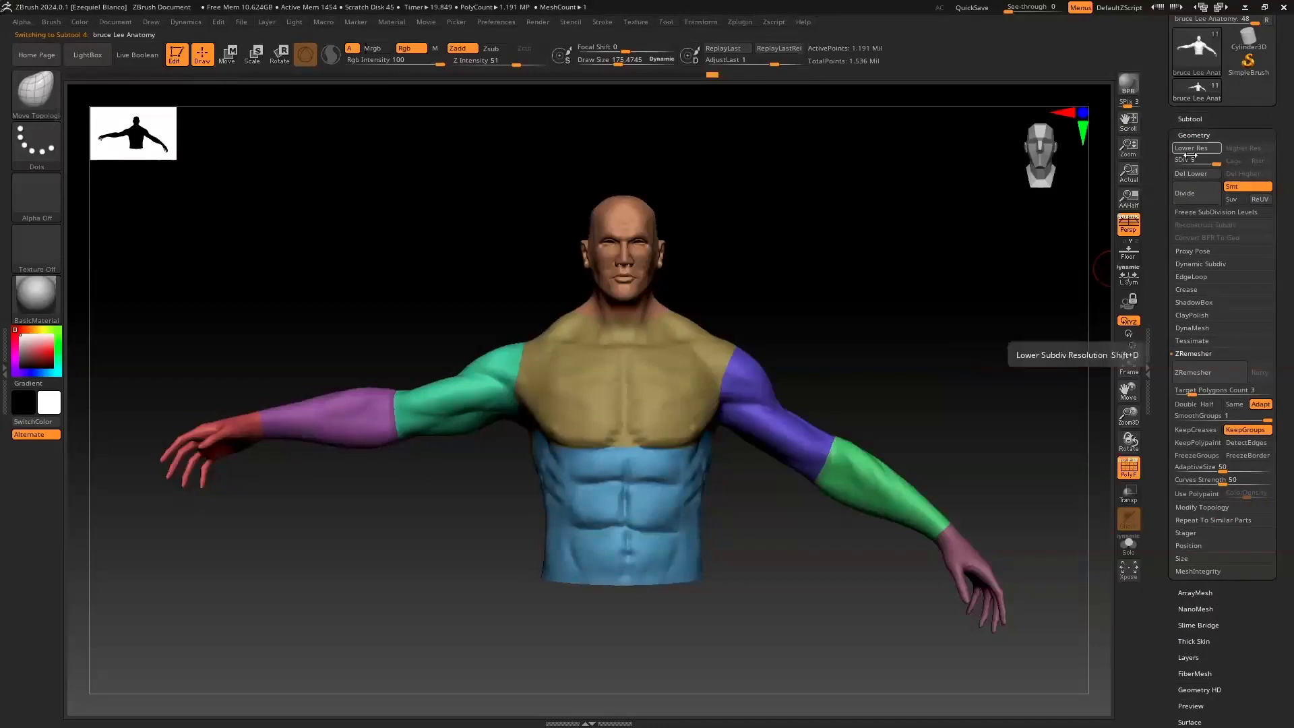
pyautogui.click(1193, 135)
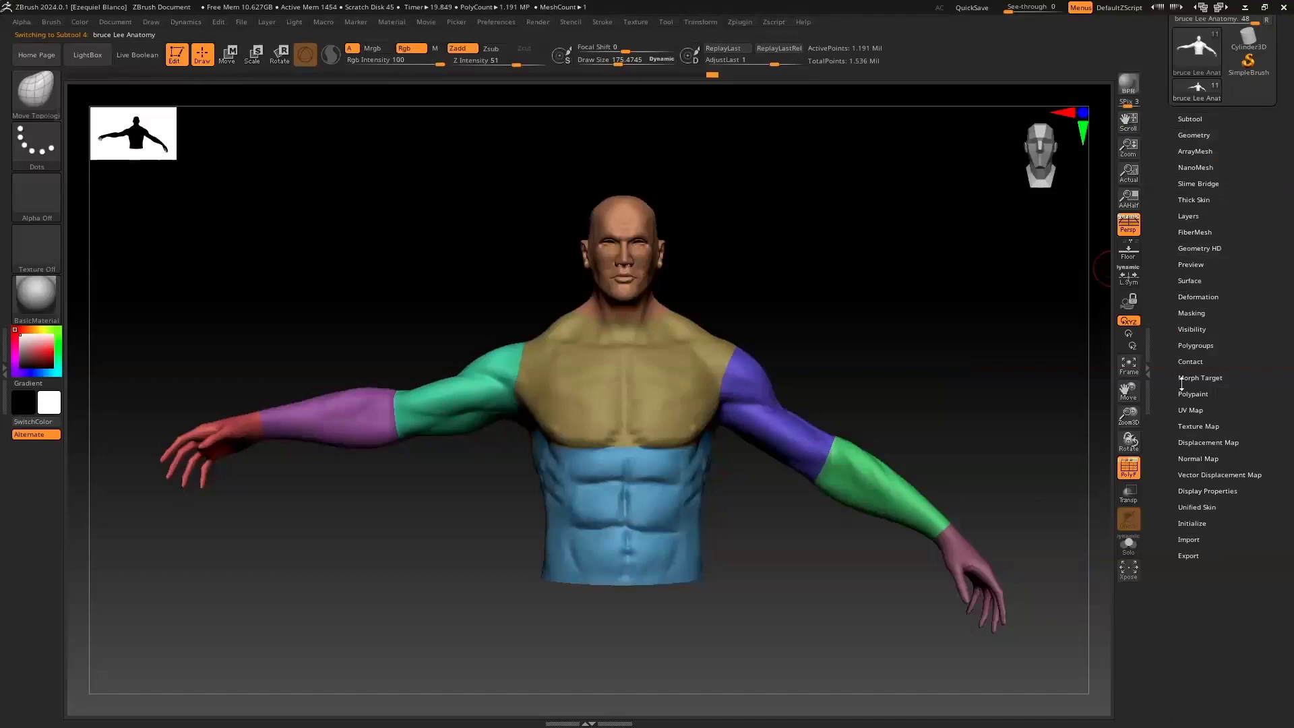
pyautogui.click(1129, 468)
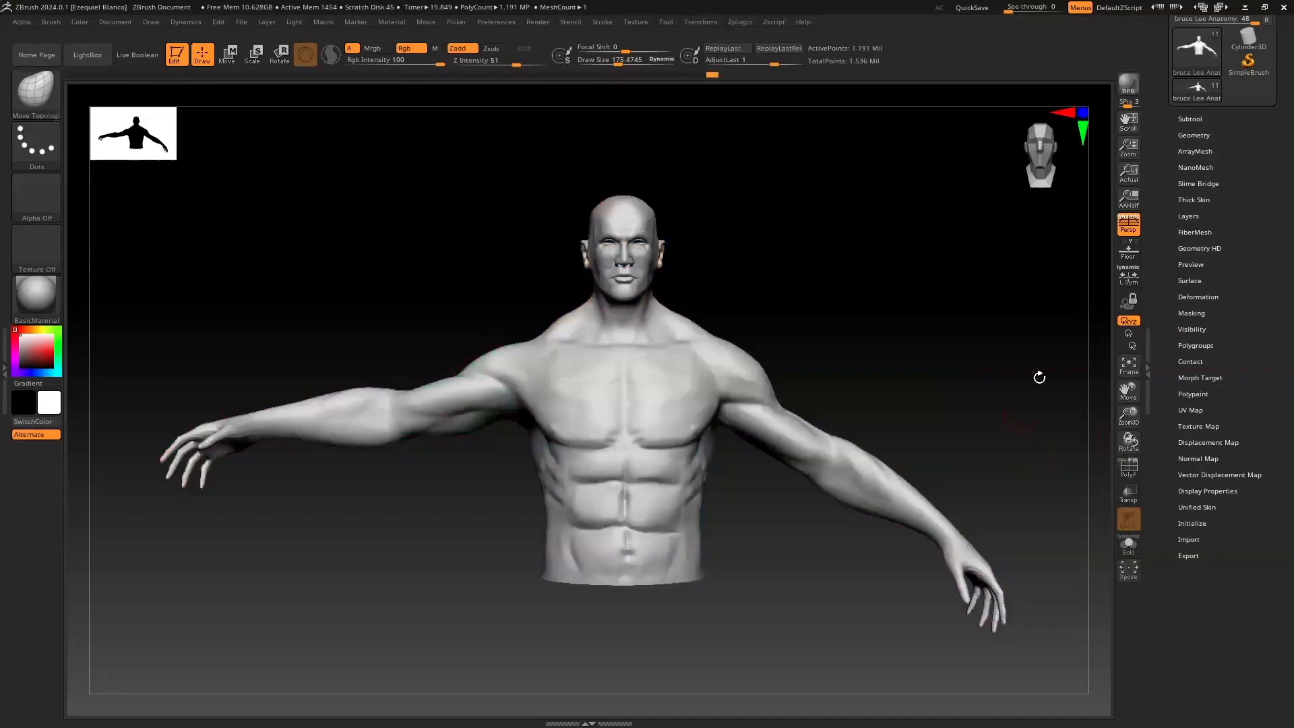
# Step: Load the Noise15 surface noise preset onto the body and close the preset library
pyautogui.click(1189, 281)
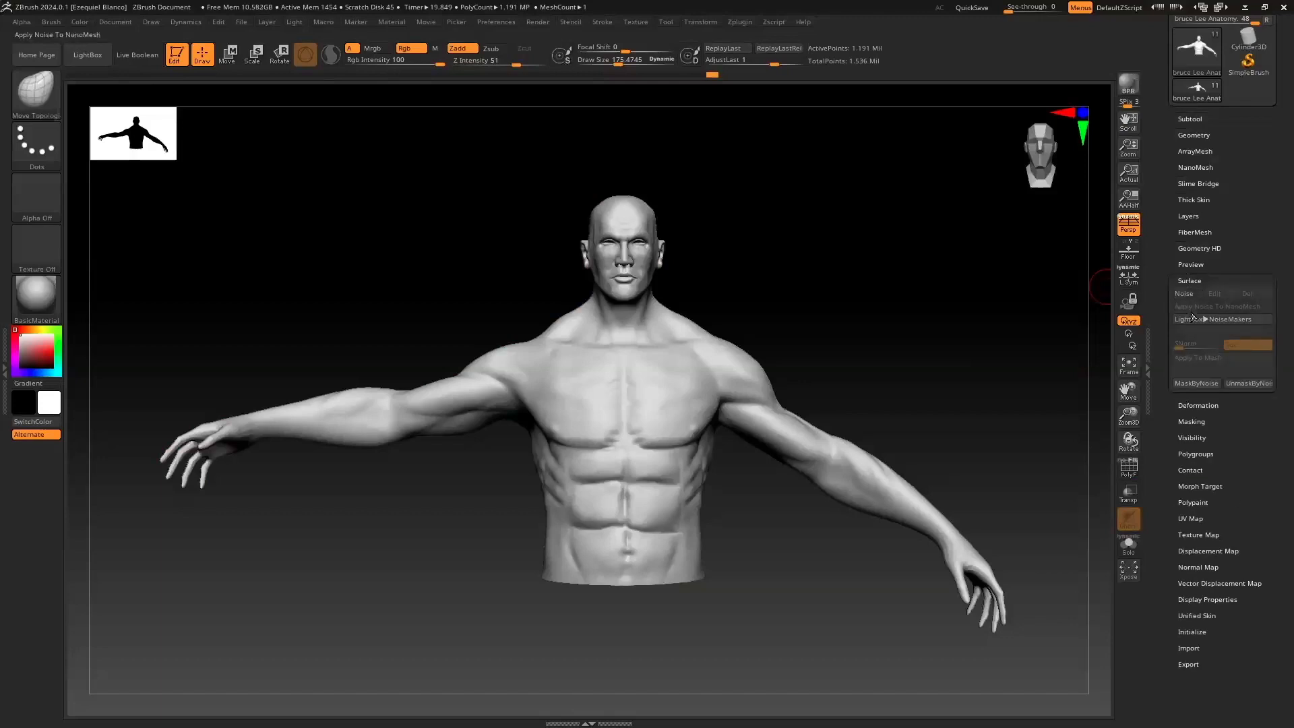
pyautogui.click(1219, 319)
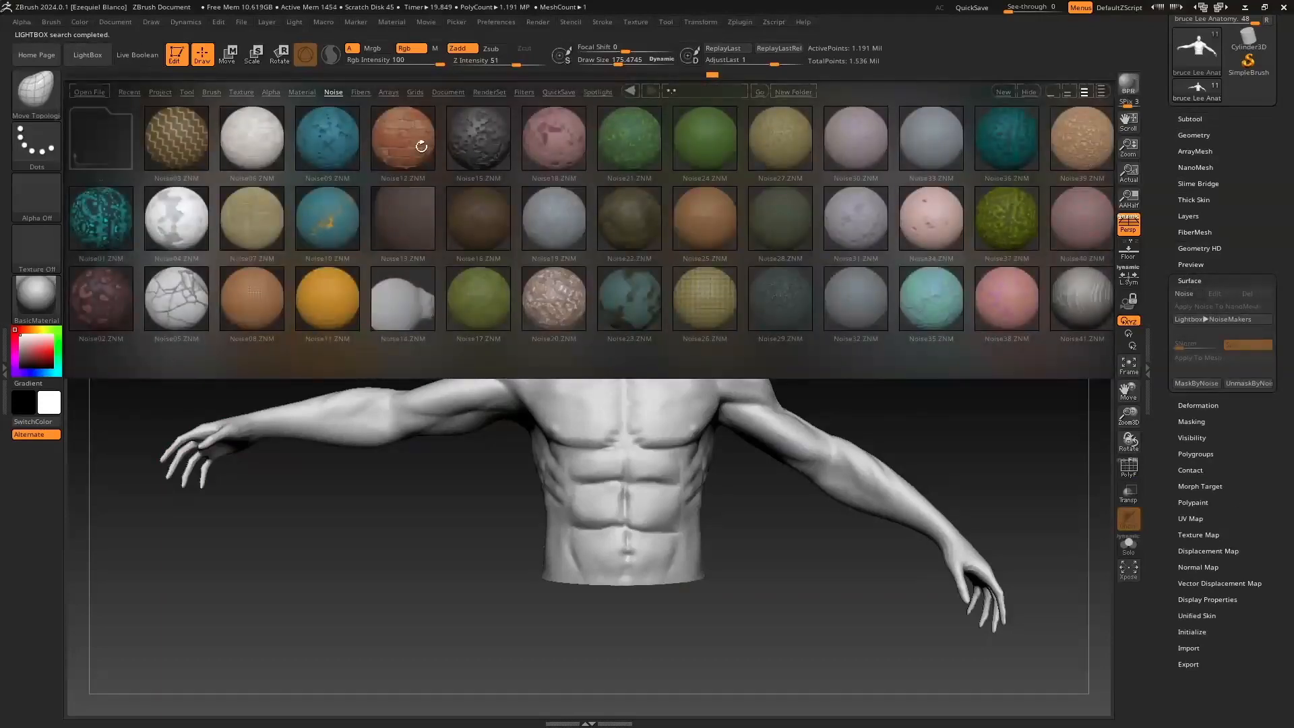
pyautogui.doubleClick(459, 143)
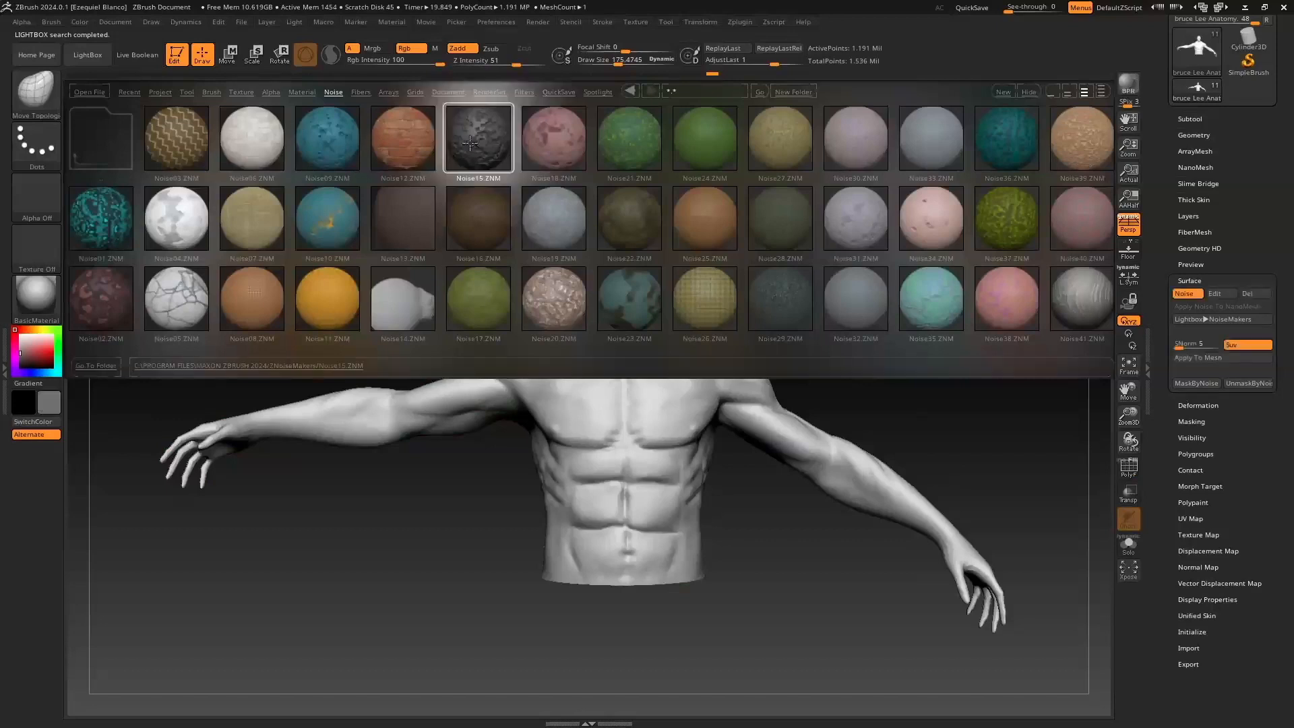
pyautogui.click(69, 51)
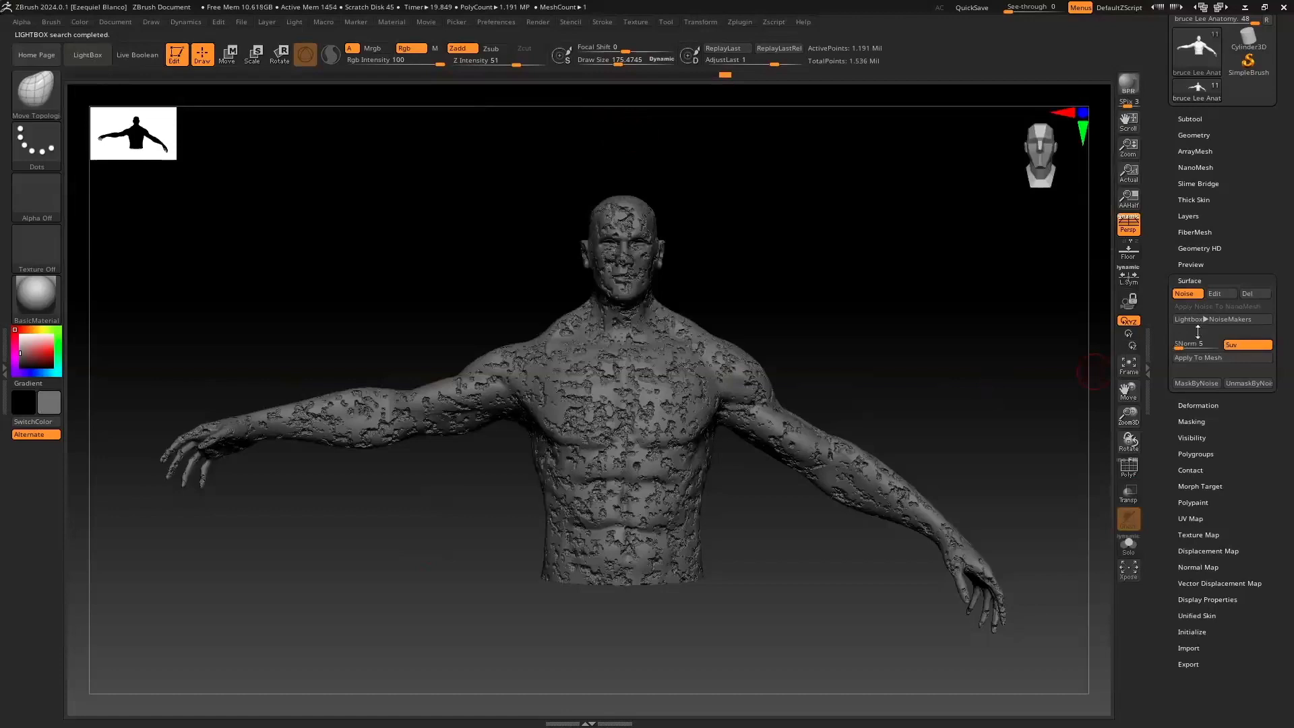
# Step: Edit the body's surface noise, setting the Noise Scale to 4.95593 and the Strength to -0.00677
pyautogui.click(1215, 293)
pyautogui.click(1166, 310)
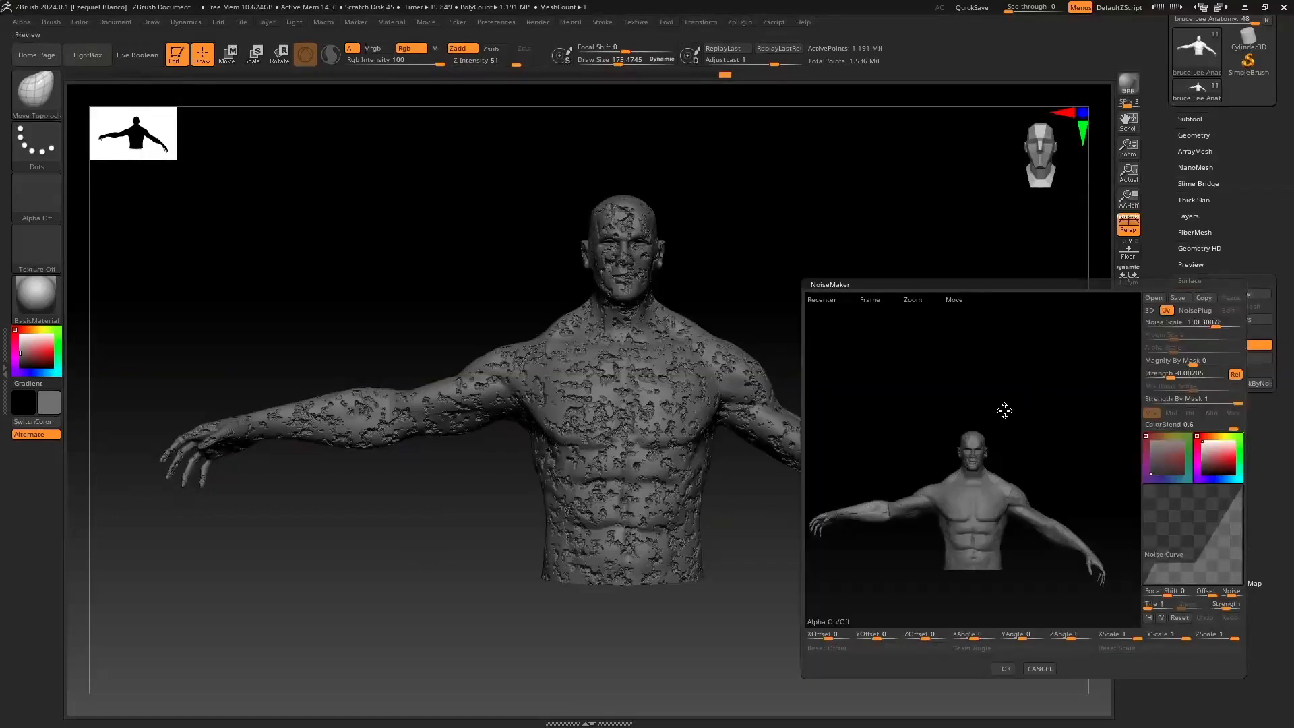
pyautogui.moveTo(1216, 323); pyautogui.dragTo(1180, 324)
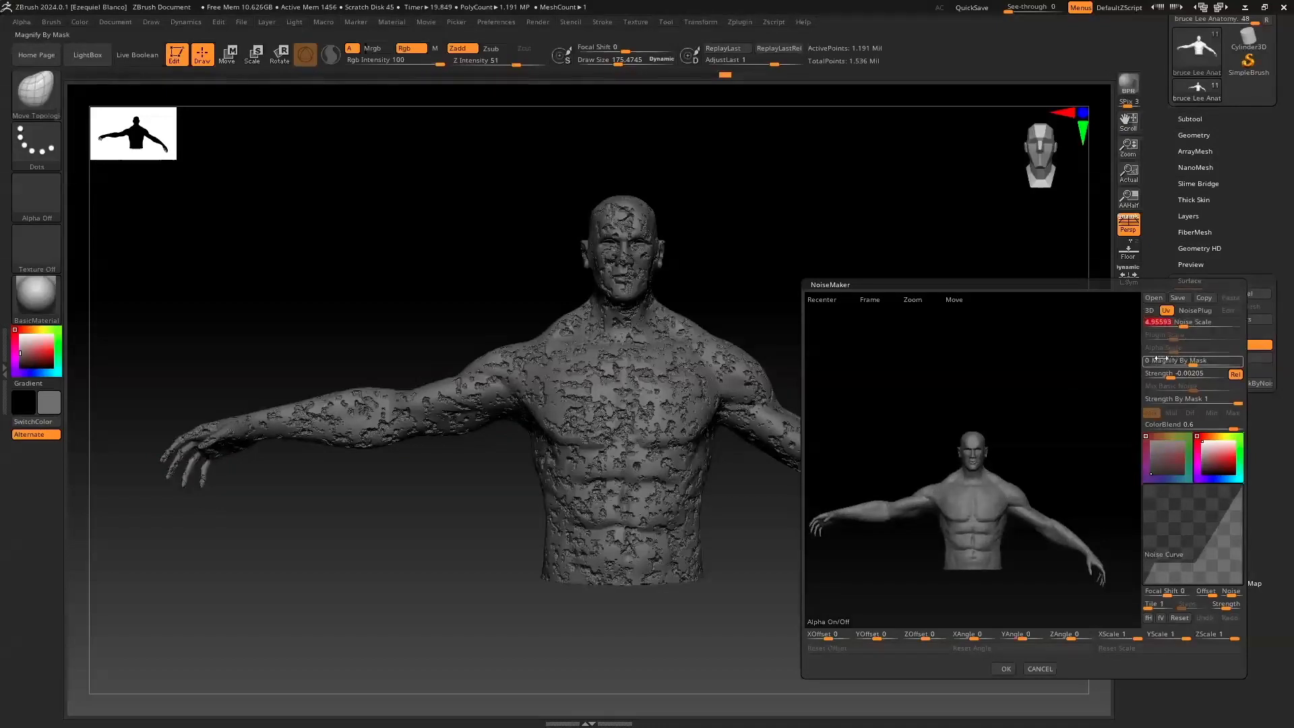
pyautogui.click(869, 300)
pyautogui.moveTo(901, 301); pyautogui.dragTo(898, 472)
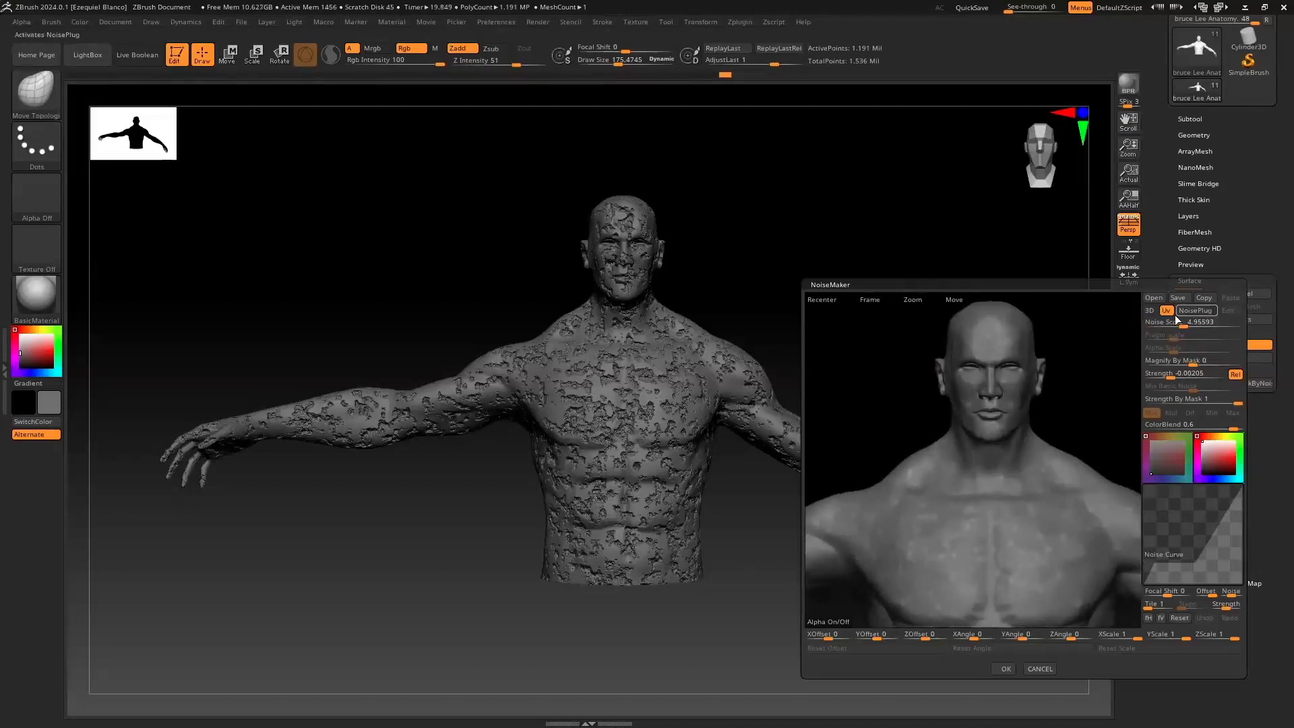
pyautogui.click(1171, 374)
pyautogui.moveTo(1175, 376)
pyautogui.mouseDown()
pyautogui.moveTo(1208, 378)
pyautogui.moveTo(1168, 384)
pyautogui.mouseUp()
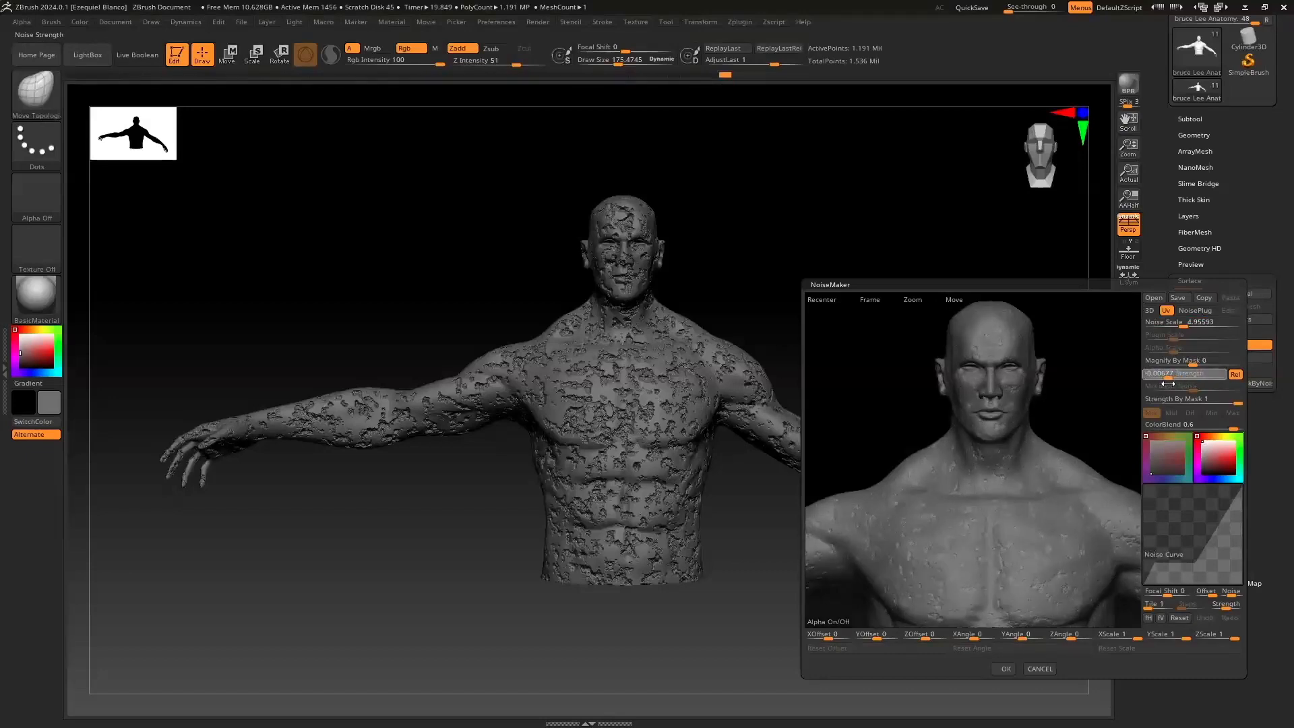
# Step: Compare 3D and UV noise mapping on the preview, keep UV mapping, and accept the noise settings
pyautogui.moveTo(1092, 364)
pyautogui.mouseDown()
pyautogui.moveTo(1137, 364)
pyautogui.moveTo(1080, 402)
pyautogui.moveTo(1092, 387)
pyautogui.mouseUp()
pyautogui.click(1149, 311)
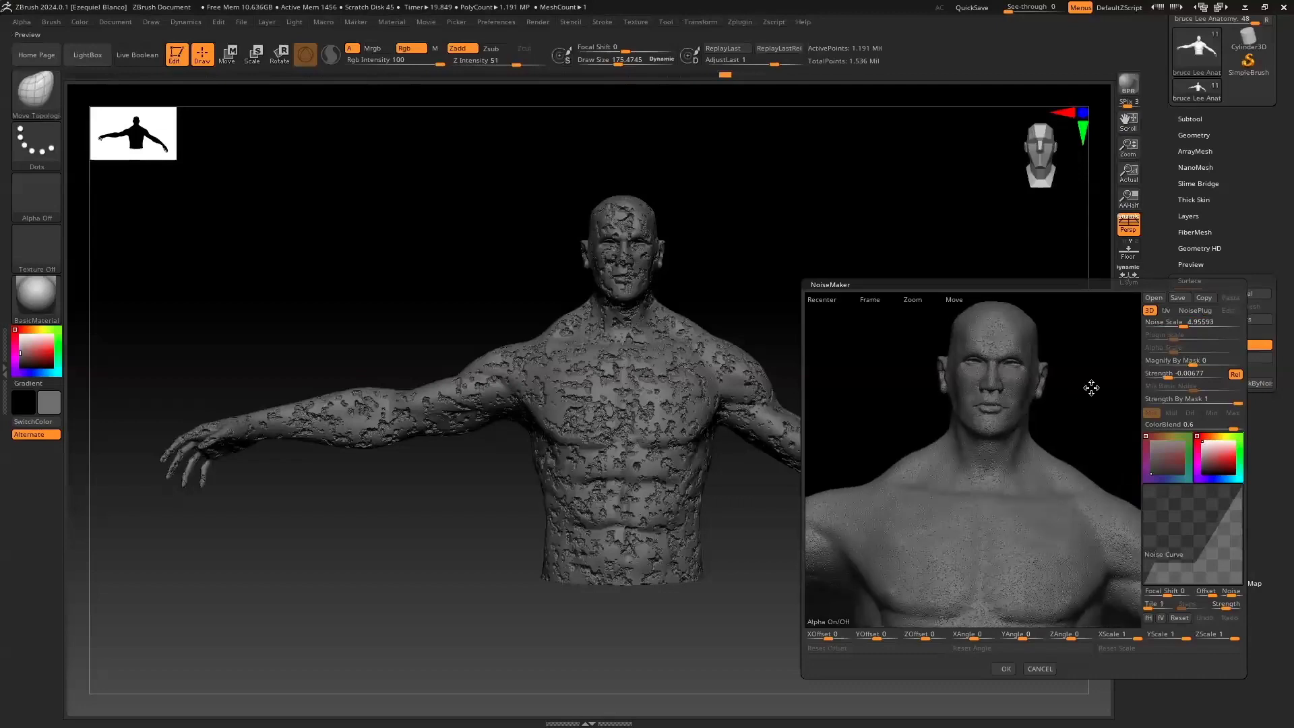
pyautogui.click(1167, 311)
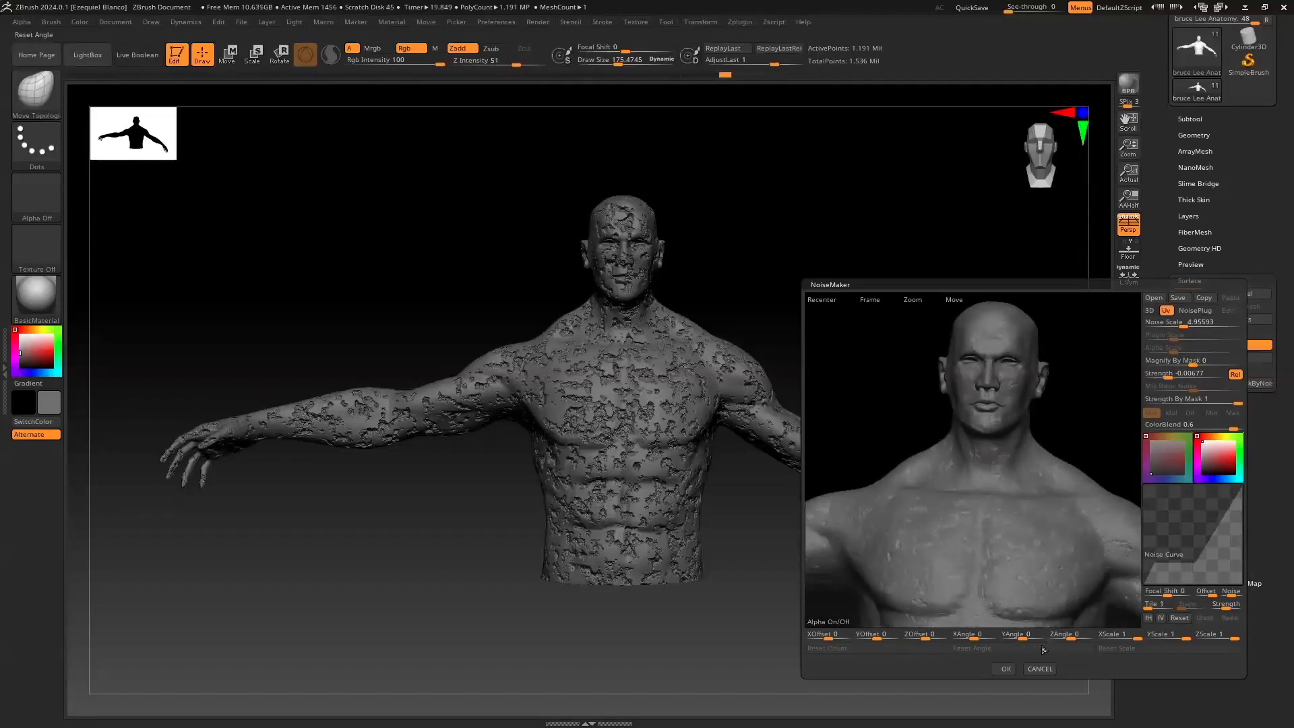
pyautogui.click(1177, 373)
pyautogui.click(1175, 323)
pyautogui.click(1005, 669)
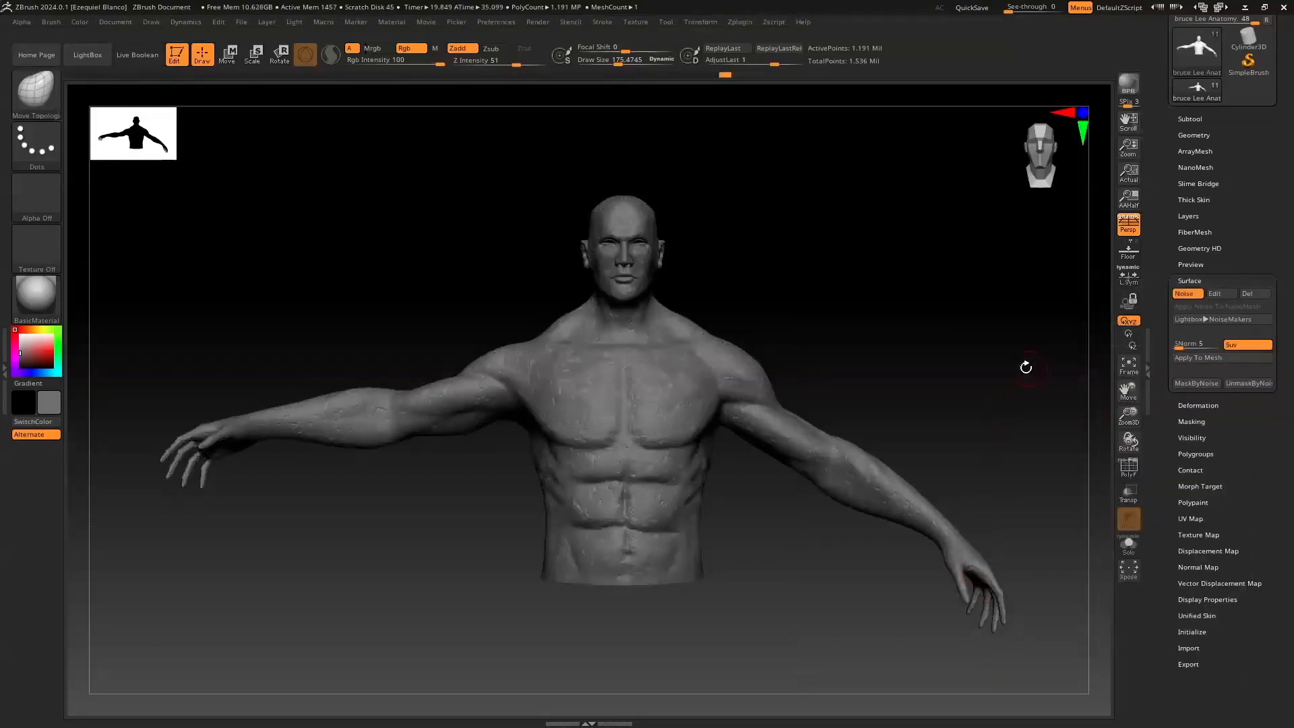
# Step: Examine the noise across the whole body and check the geometry's subdivision slider at level 5
pyautogui.moveTo(1026, 367); pyautogui.dragTo(1028, 370)
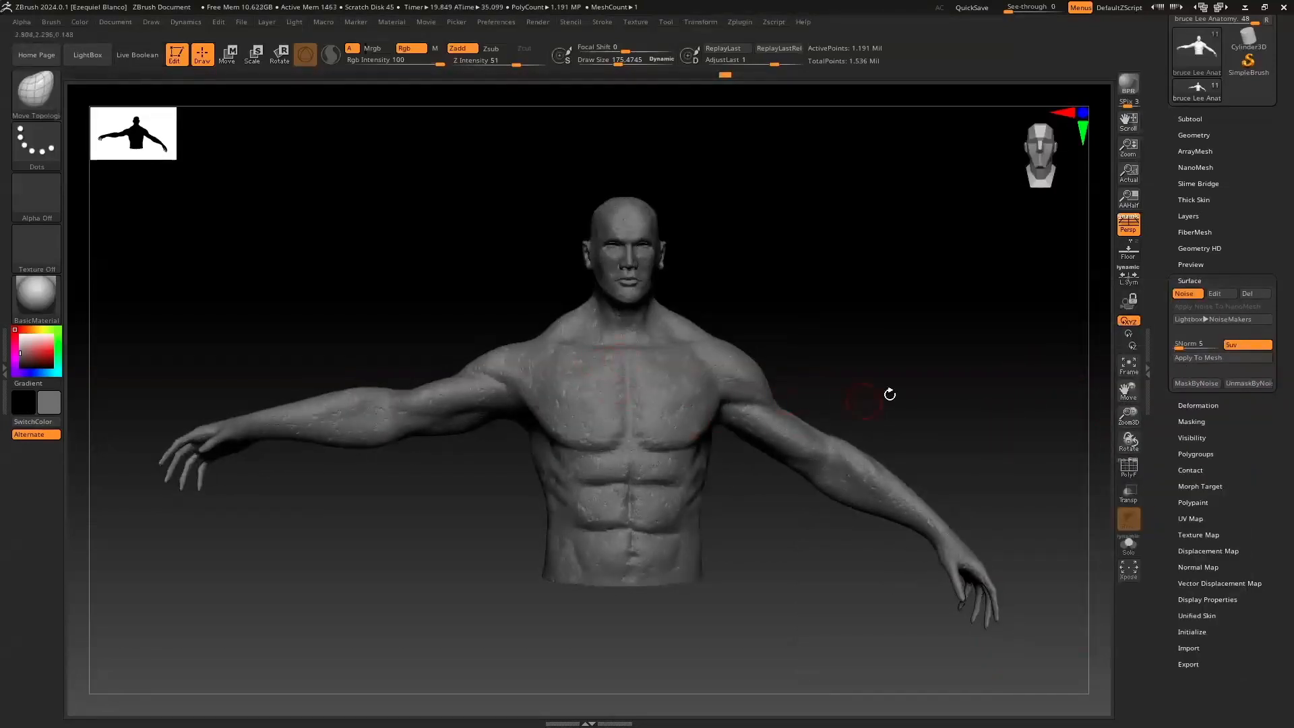
pyautogui.moveTo(1119, 421); pyautogui.dragTo(948, 358)
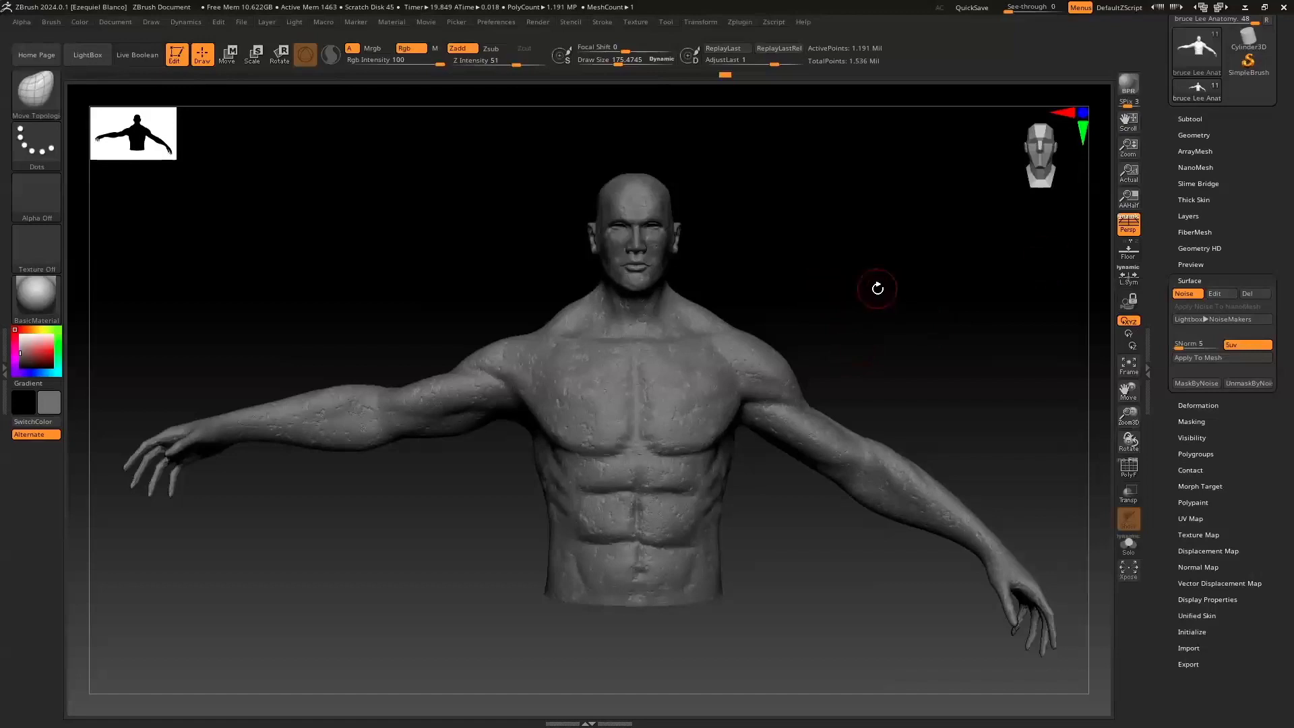
pyautogui.click(1184, 119)
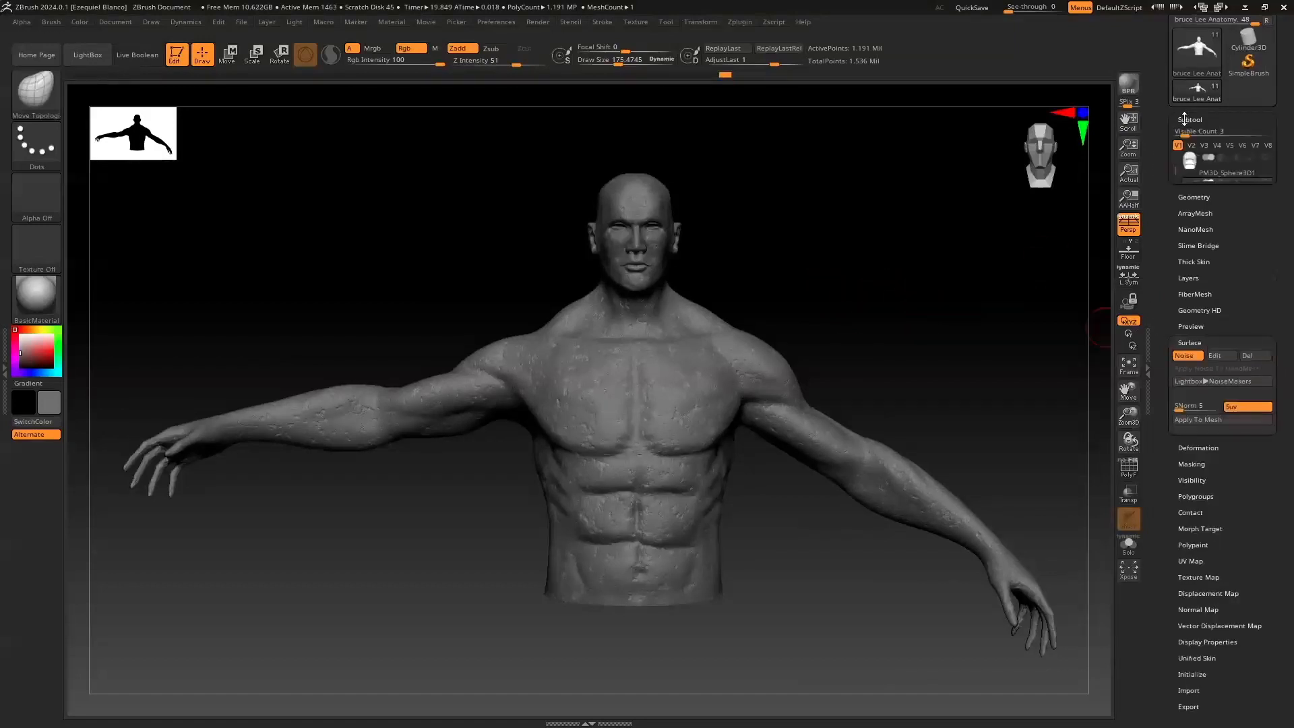
pyautogui.click(1183, 121)
pyautogui.click(1184, 135)
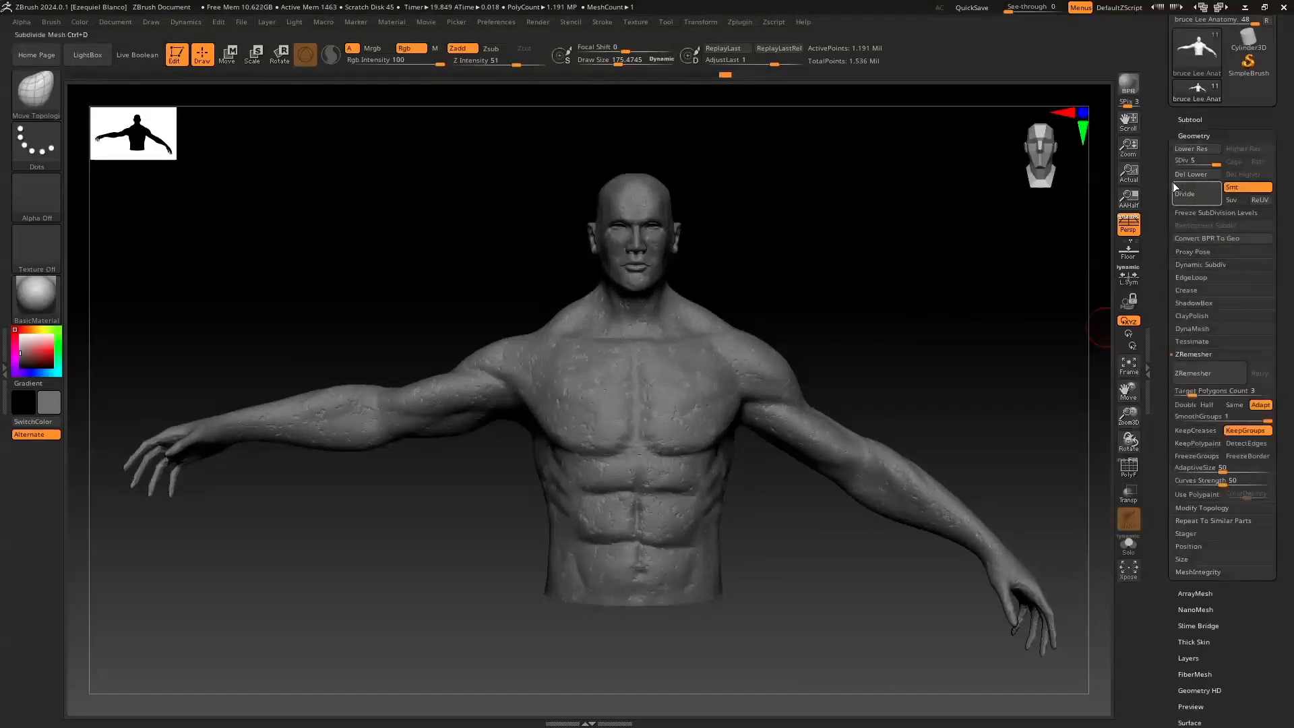
pyautogui.moveTo(1193, 164); pyautogui.dragTo(1234, 169)
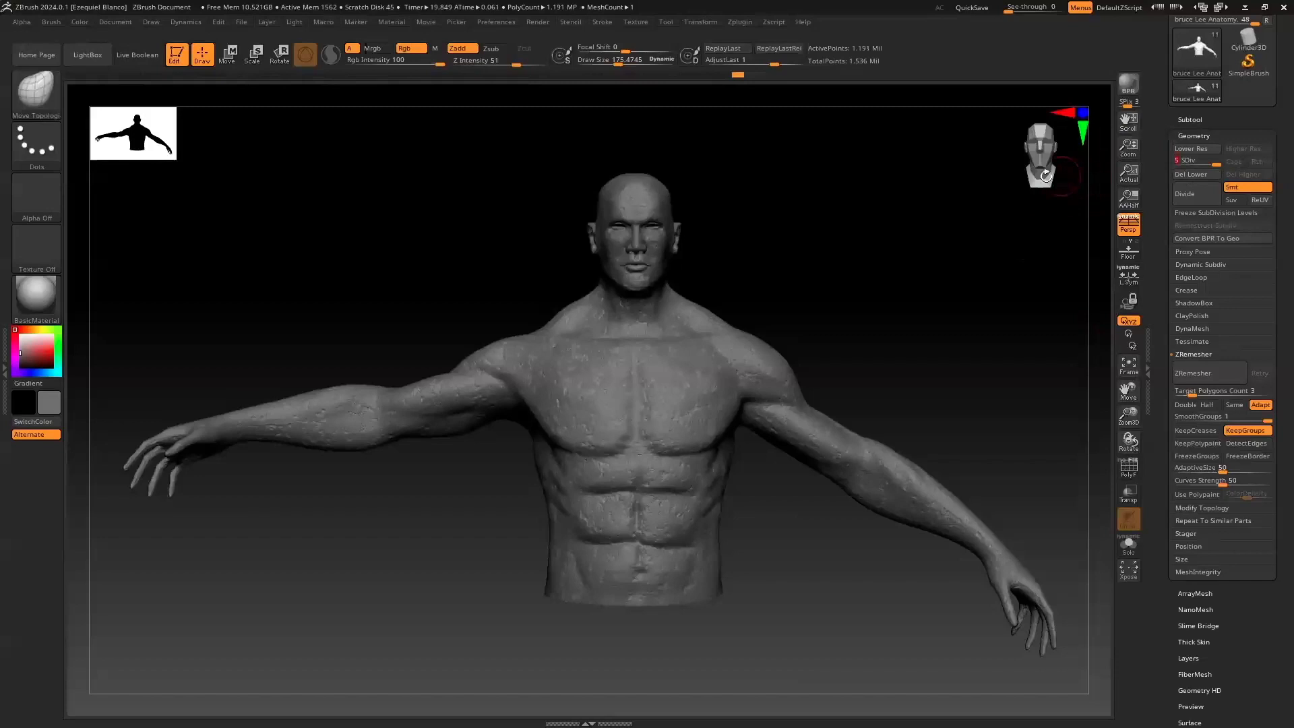
# Step: Set the draw size to about 95 and try a stroke beneath the chest, undoing it
pyautogui.moveTo(1123, 414); pyautogui.dragTo(1116, 456)
pyautogui.click(36, 91)
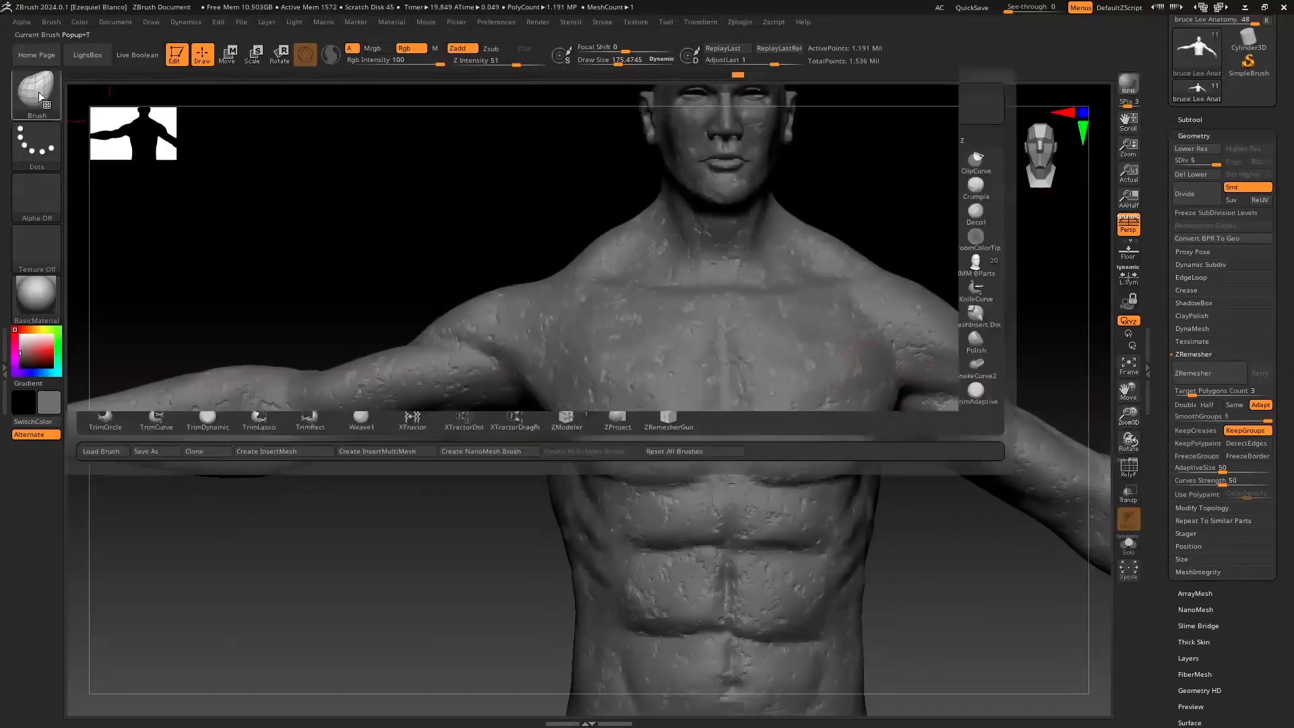
pyautogui.click(299, 140)
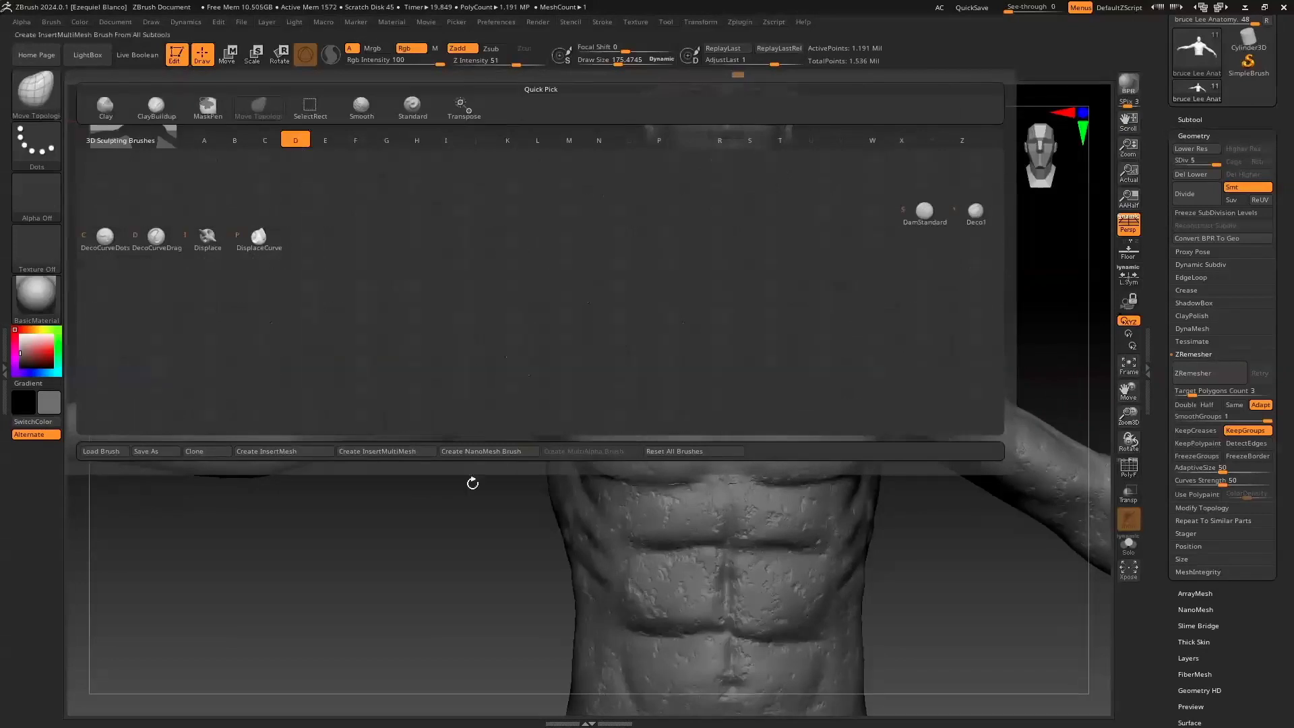
pyautogui.press('s')
pyautogui.moveTo(476, 514); pyautogui.dragTo(462, 512)
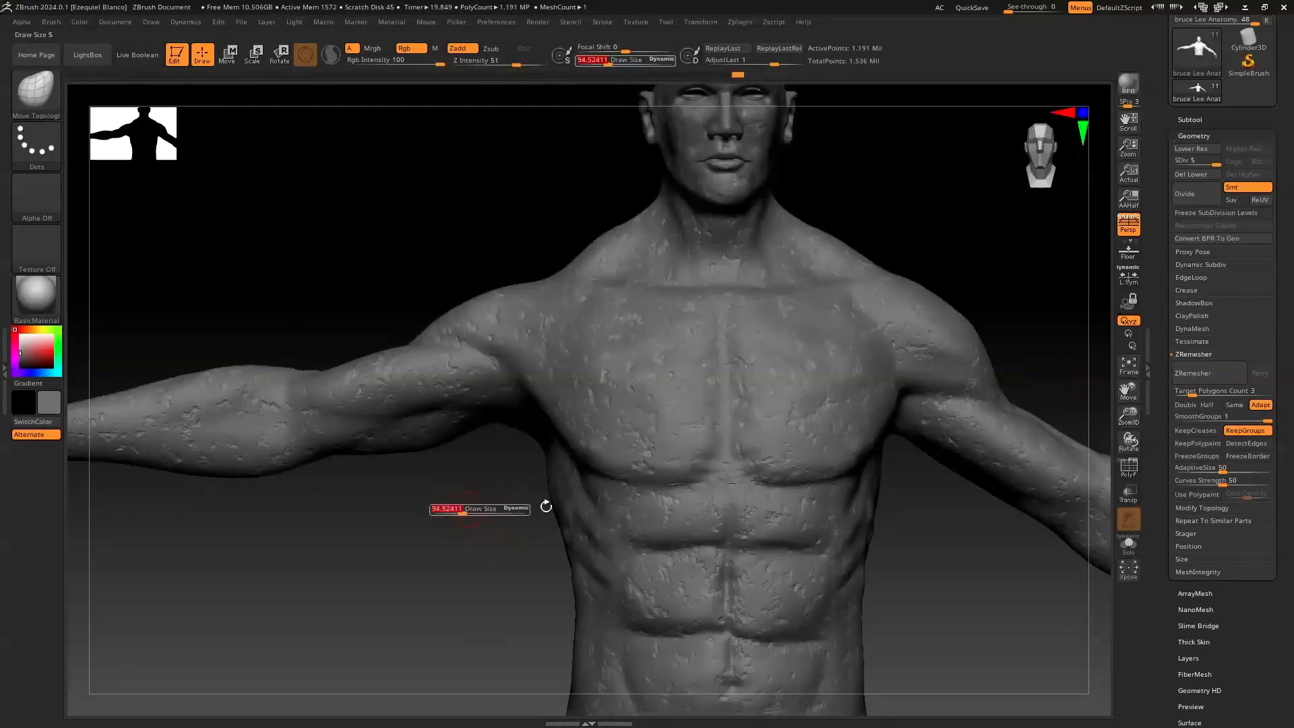
pyautogui.moveTo(668, 487); pyautogui.dragTo(618, 483)
pyautogui.hotkey('ctrl', 'z')
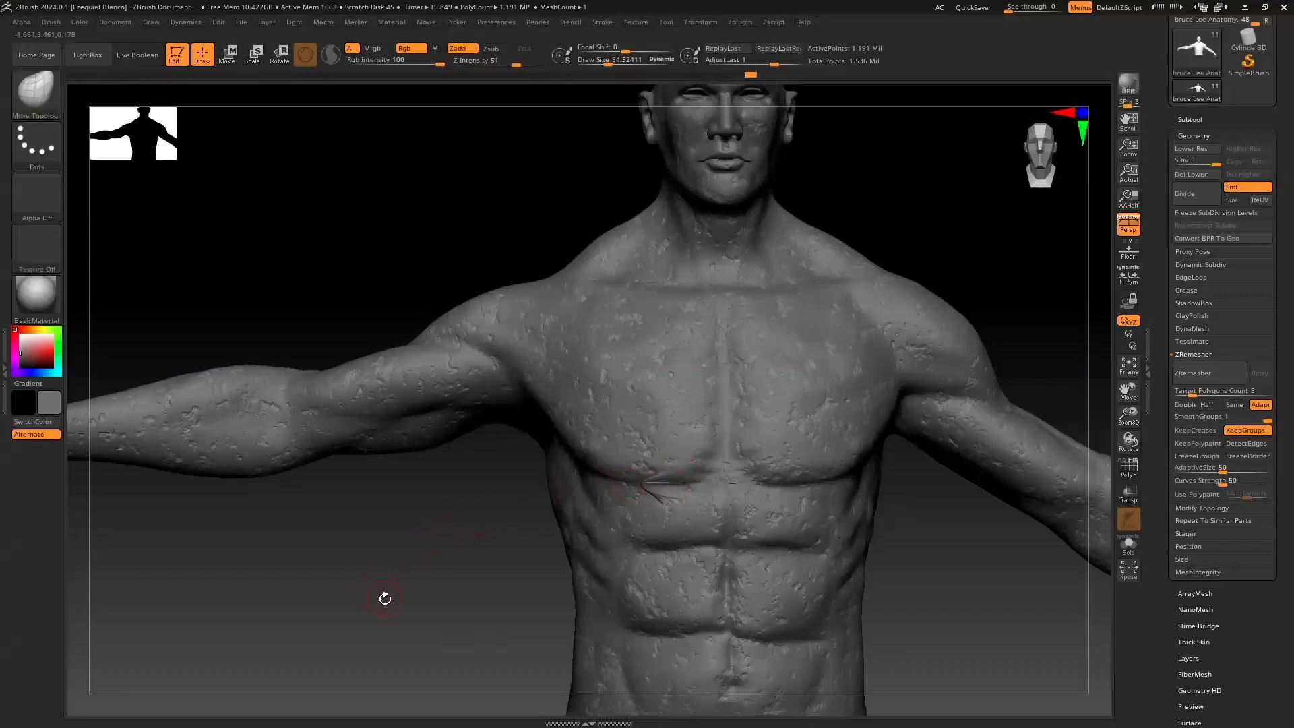
# Step: Carve creases beneath the chest, between the abdominal muscles and along the side ribs with the DamStandard brush
pyautogui.press('b')
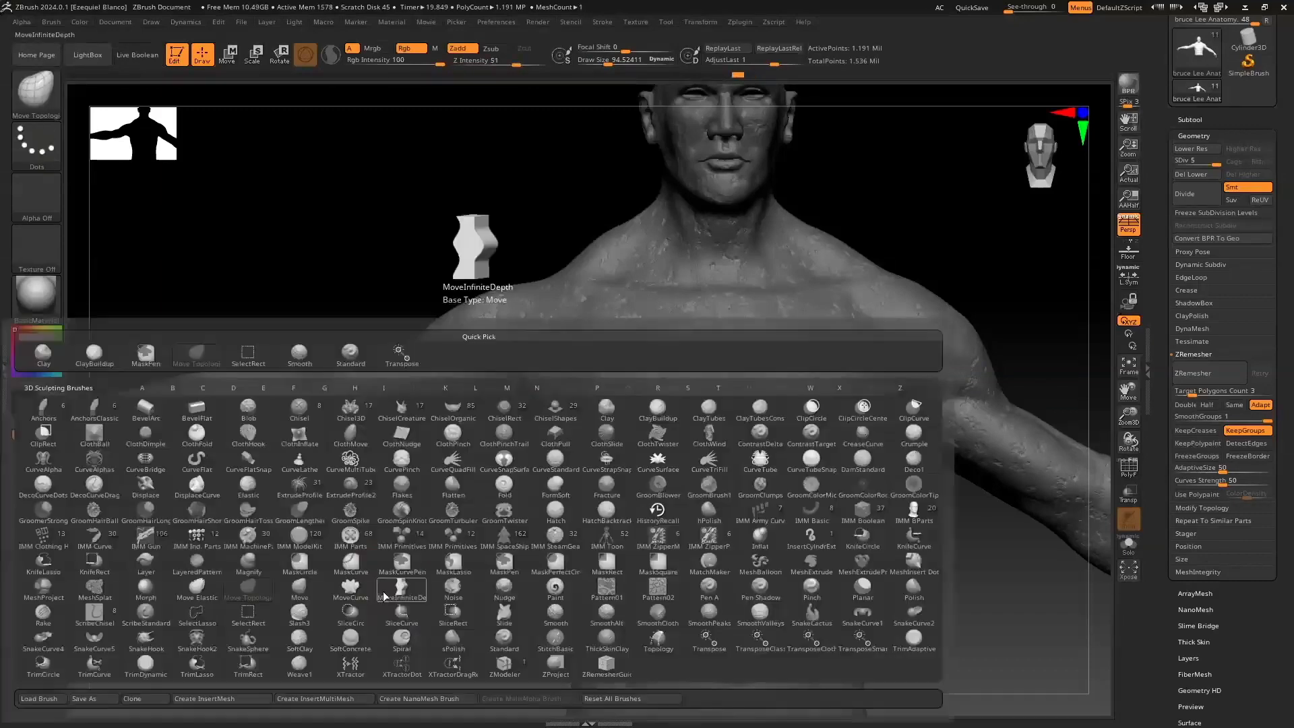
pyautogui.press('d')
pyautogui.press('s')
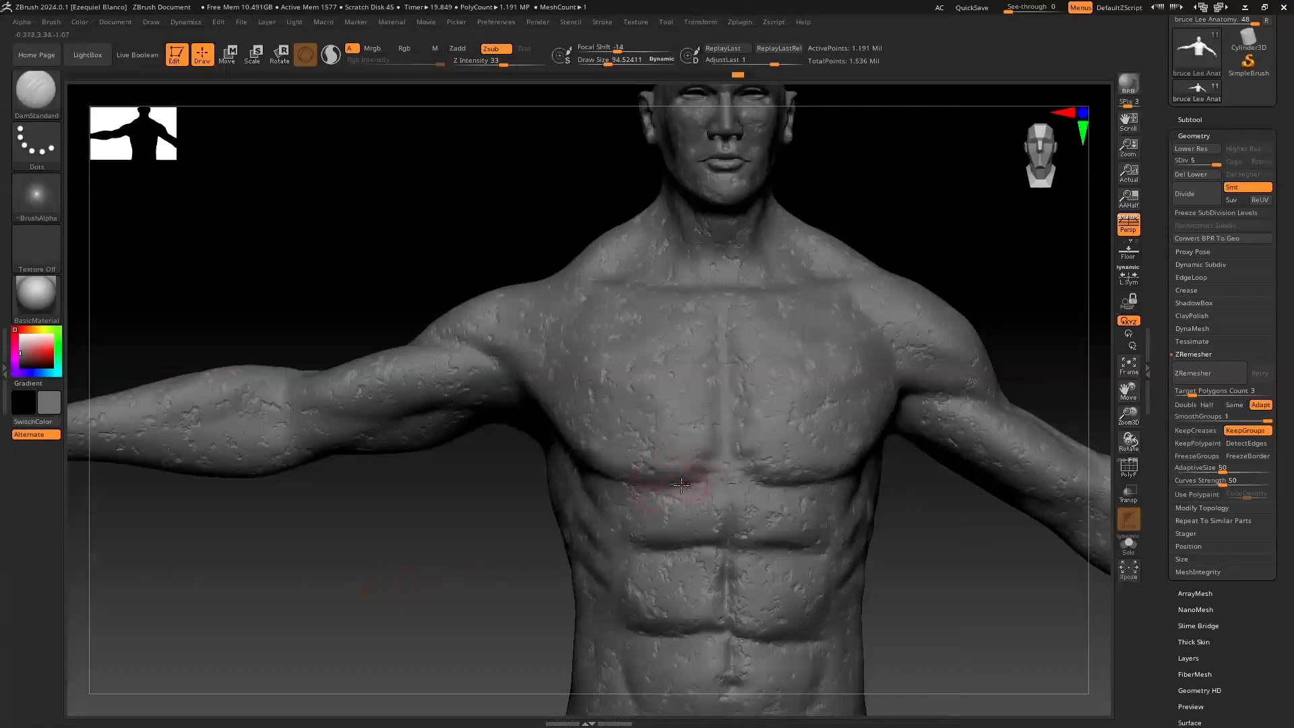
pyautogui.moveTo(666, 485); pyautogui.dragTo(657, 485)
pyautogui.moveTo(711, 546); pyautogui.dragTo(677, 547)
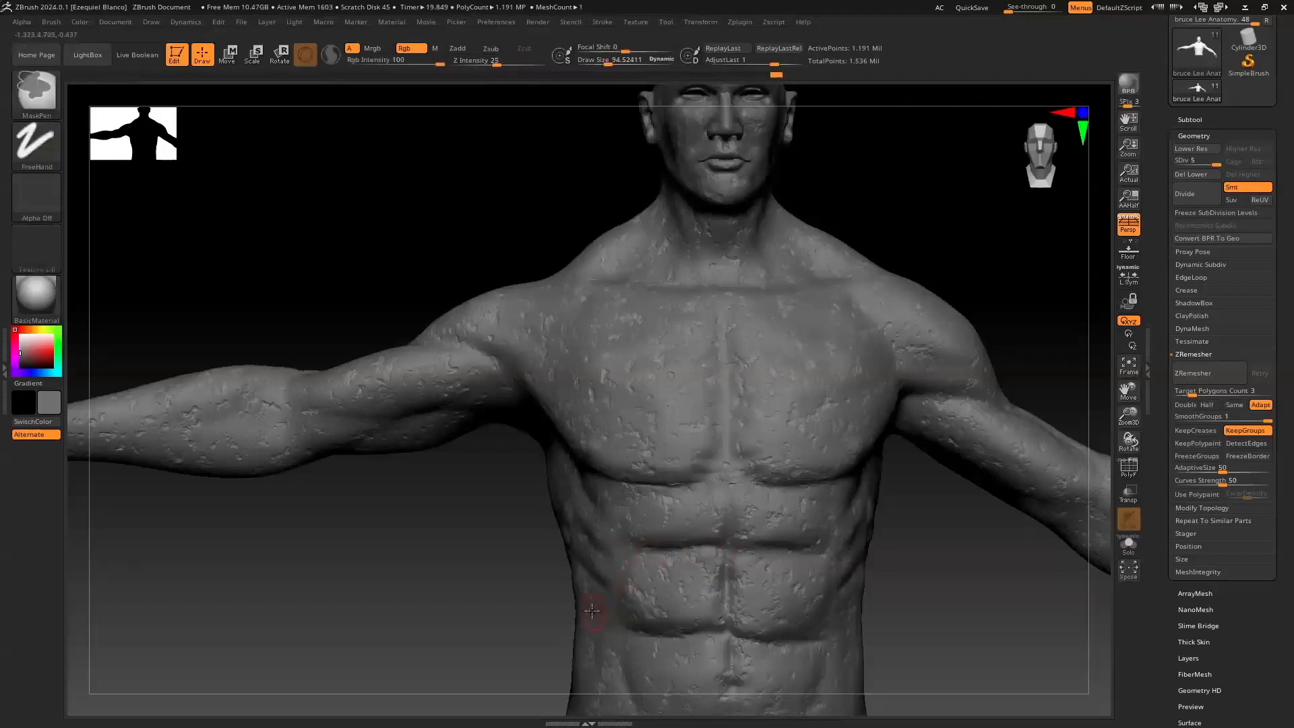
pyautogui.moveTo(462, 549)
pyautogui.mouseDown()
pyautogui.moveTo(563, 533)
pyautogui.moveTo(579, 513)
pyautogui.moveTo(613, 534)
pyautogui.mouseUp()
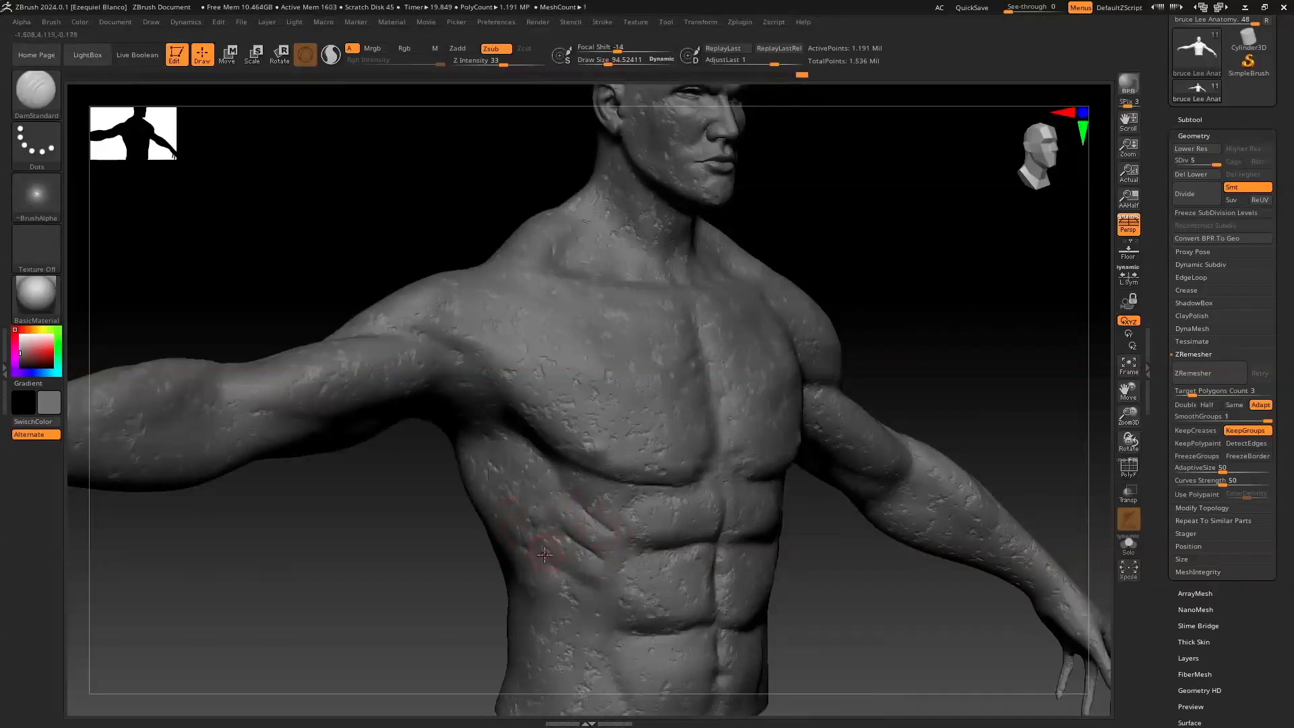
pyautogui.moveTo(575, 578); pyautogui.dragTo(594, 591)
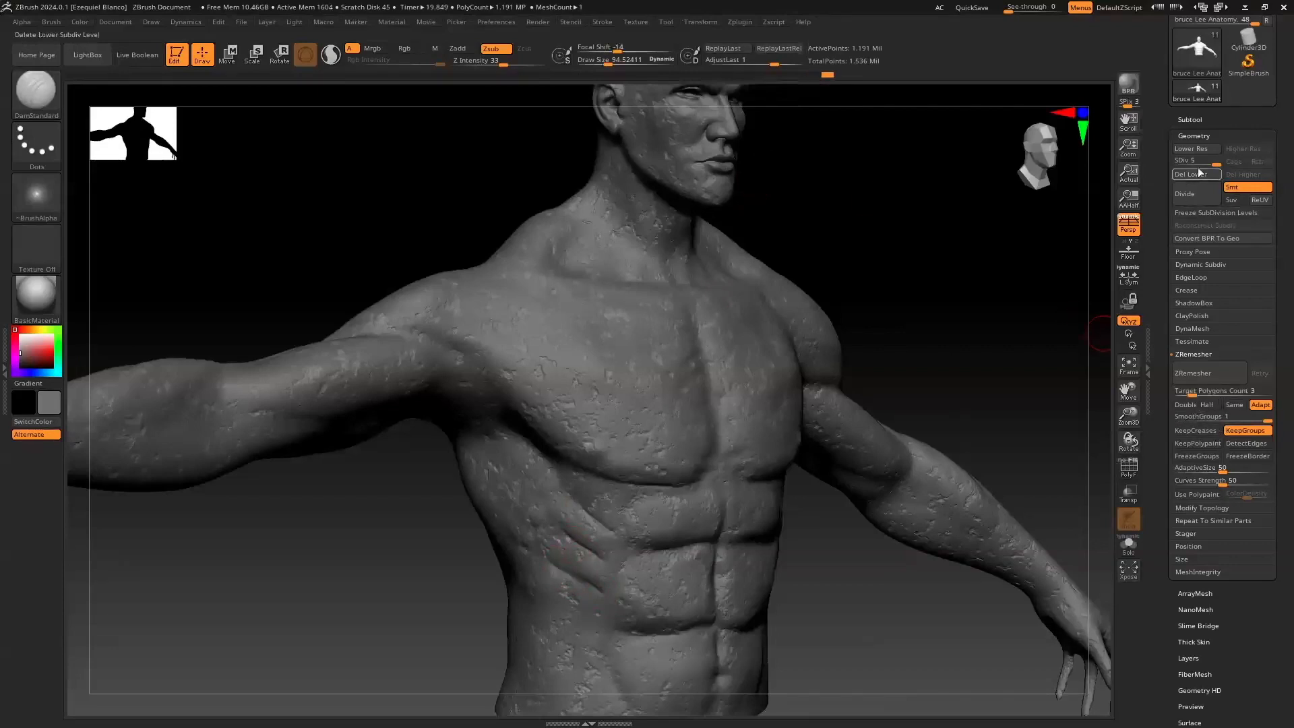
# Step: Reduce the draw size to about 39 and carve creases around the face's eyes, nose, brows and forehead
pyautogui.moveTo(906, 247); pyautogui.dragTo(890, 235)
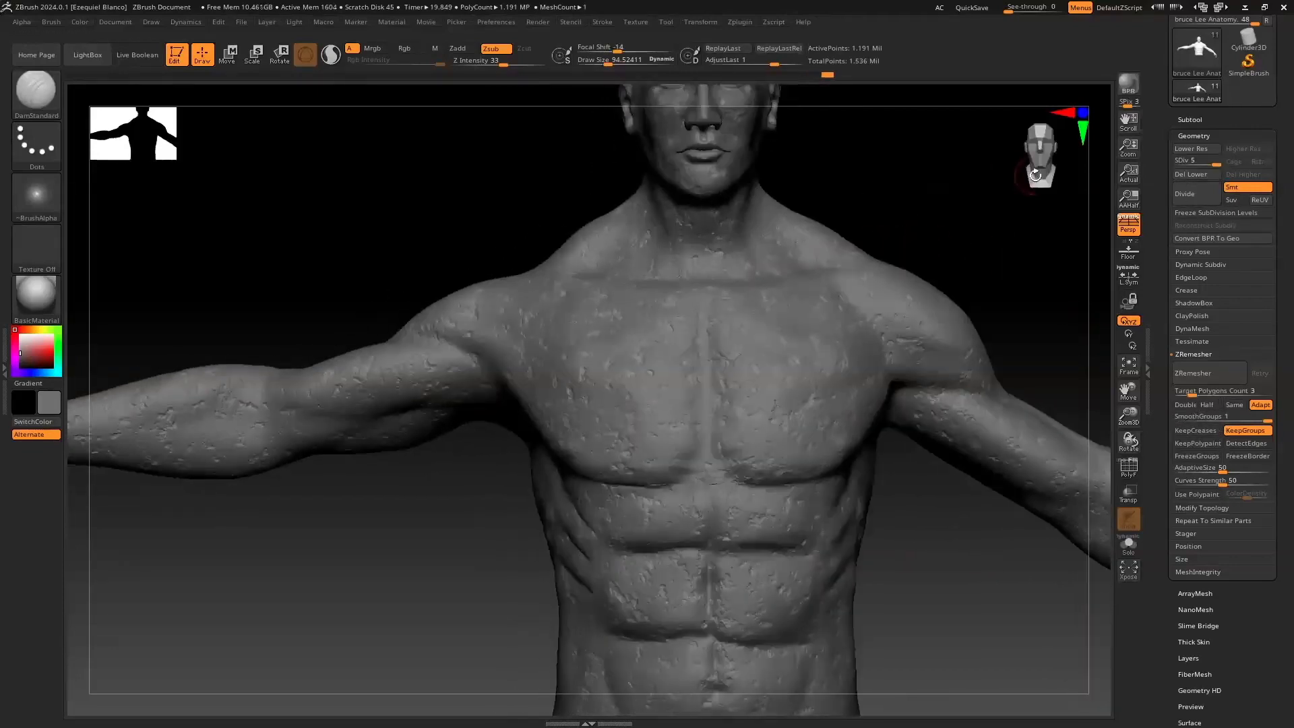
pyautogui.keyDown('alt'); pyautogui.moveTo(1097, 332); pyautogui.dragTo(1081, 525); pyautogui.keyUp('alt')
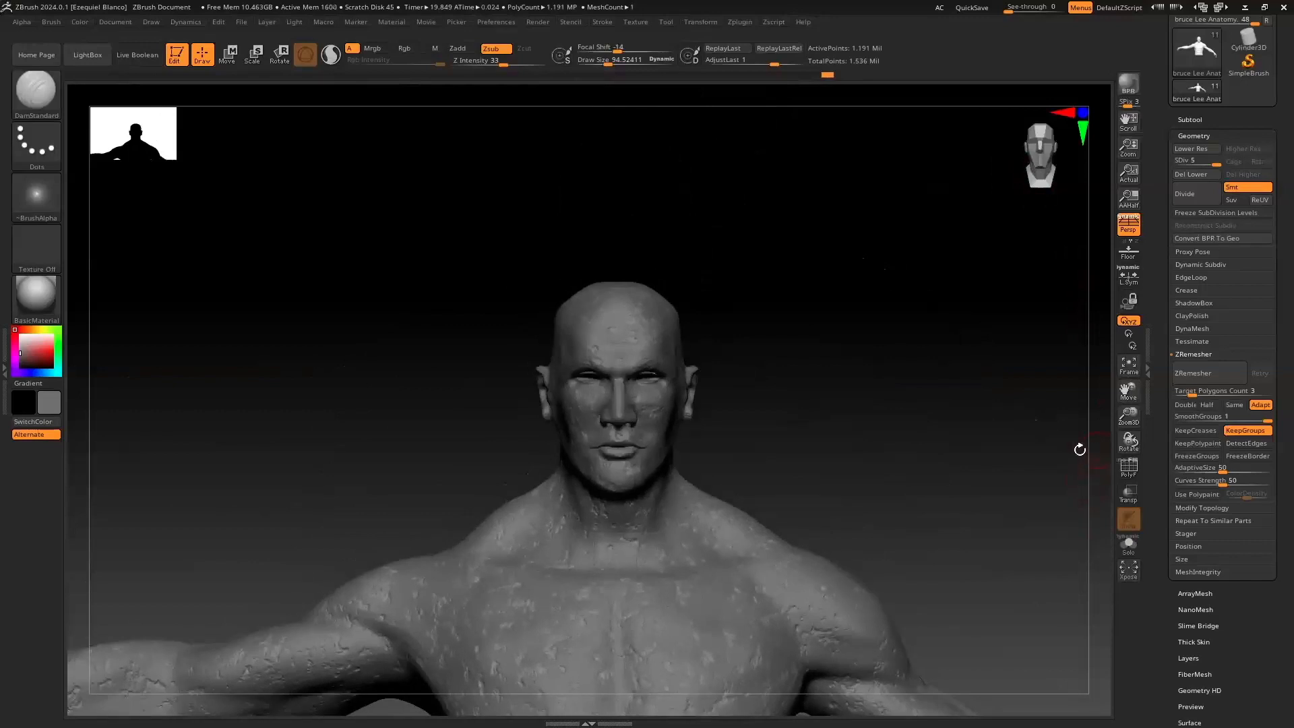
pyautogui.keyDown('alt'); pyautogui.moveTo(901, 384); pyautogui.dragTo(915, 466); pyautogui.keyUp('alt')
pyautogui.keyDown('alt'); pyautogui.moveTo(986, 220); pyautogui.dragTo(918, 617); pyautogui.keyUp('alt')
pyautogui.press('s')
pyautogui.moveTo(517, 389); pyautogui.dragTo(507, 386)
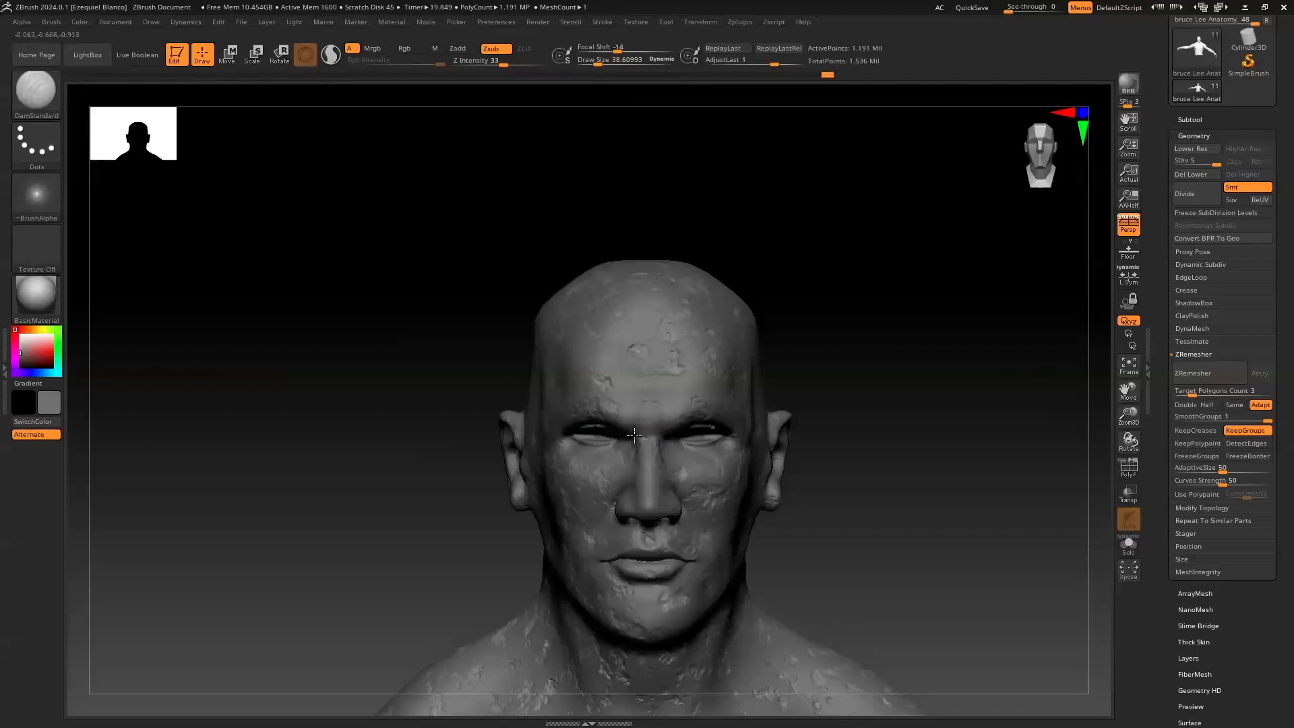
pyautogui.moveTo(634, 436)
pyautogui.mouseDown()
pyautogui.moveTo(661, 420)
pyautogui.moveTo(659, 457)
pyautogui.mouseUp()
pyautogui.moveTo(613, 506); pyautogui.dragTo(615, 500)
pyautogui.moveTo(659, 387); pyautogui.dragTo(660, 395)
pyautogui.moveTo(570, 381); pyautogui.dragTo(569, 390)
pyautogui.moveTo(695, 382); pyautogui.dragTo(723, 366)
pyautogui.moveTo(629, 380)
pyautogui.mouseDown()
pyautogui.moveTo(598, 373)
pyautogui.moveTo(714, 348)
pyautogui.mouseUp()
pyautogui.moveTo(573, 357)
pyautogui.mouseDown()
pyautogui.moveTo(667, 363)
pyautogui.moveTo(617, 364)
pyautogui.mouseUp()
# Step: Carve vertical creases into the temple above and in front of the ear in profile view
pyautogui.moveTo(390, 373); pyautogui.dragTo(433, 374)
pyautogui.moveTo(758, 395); pyautogui.dragTo(806, 409)
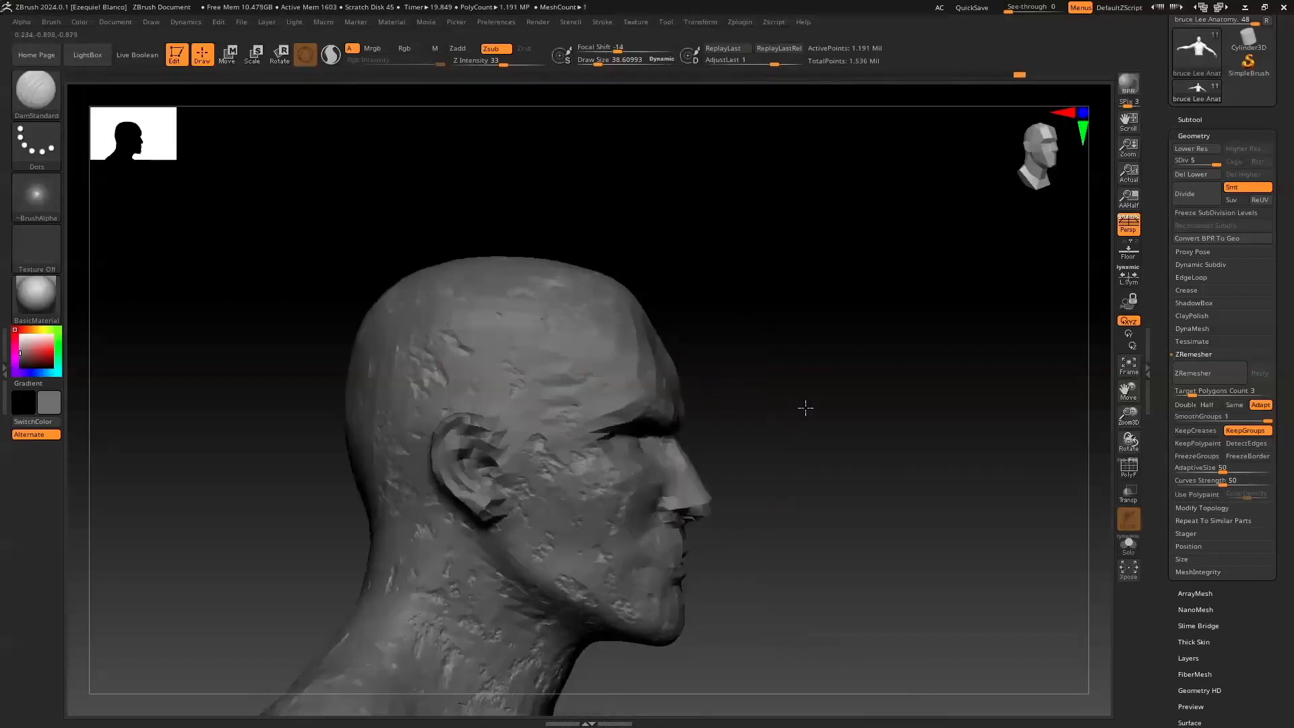
pyautogui.moveTo(559, 378); pyautogui.dragTo(540, 411)
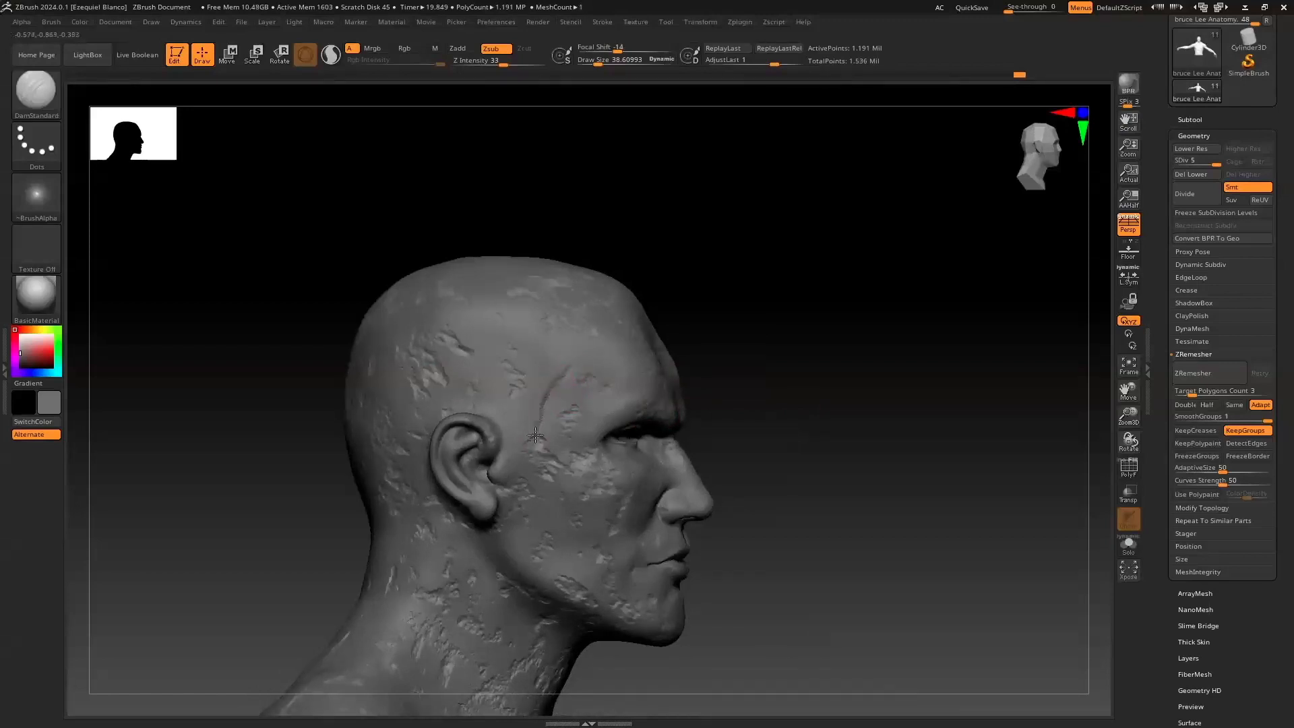
pyautogui.moveTo(536, 360); pyautogui.dragTo(538, 414)
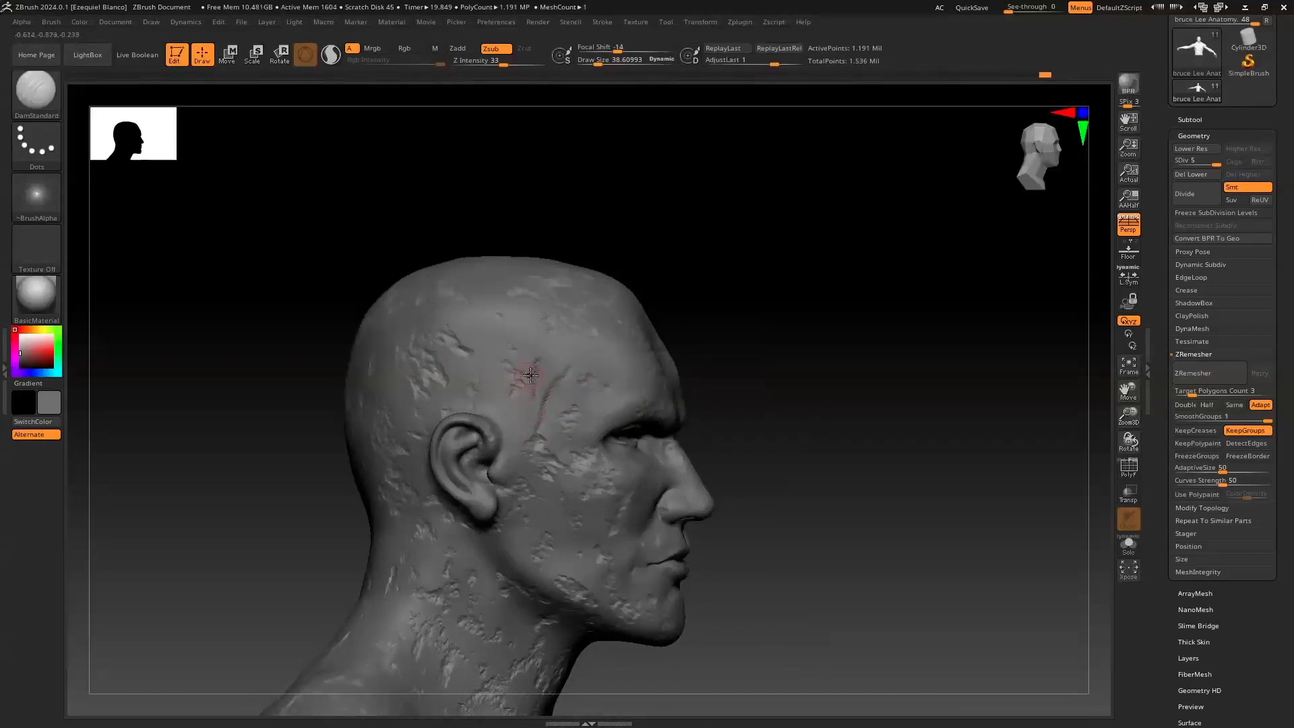
# Step: Smooth the carved creases on the temple in profile view at subdivision level 1 and again at level 3
pyautogui.moveTo(760, 361)
pyautogui.mouseDown()
pyautogui.moveTo(780, 347)
pyautogui.moveTo(367, 303)
pyautogui.mouseUp()
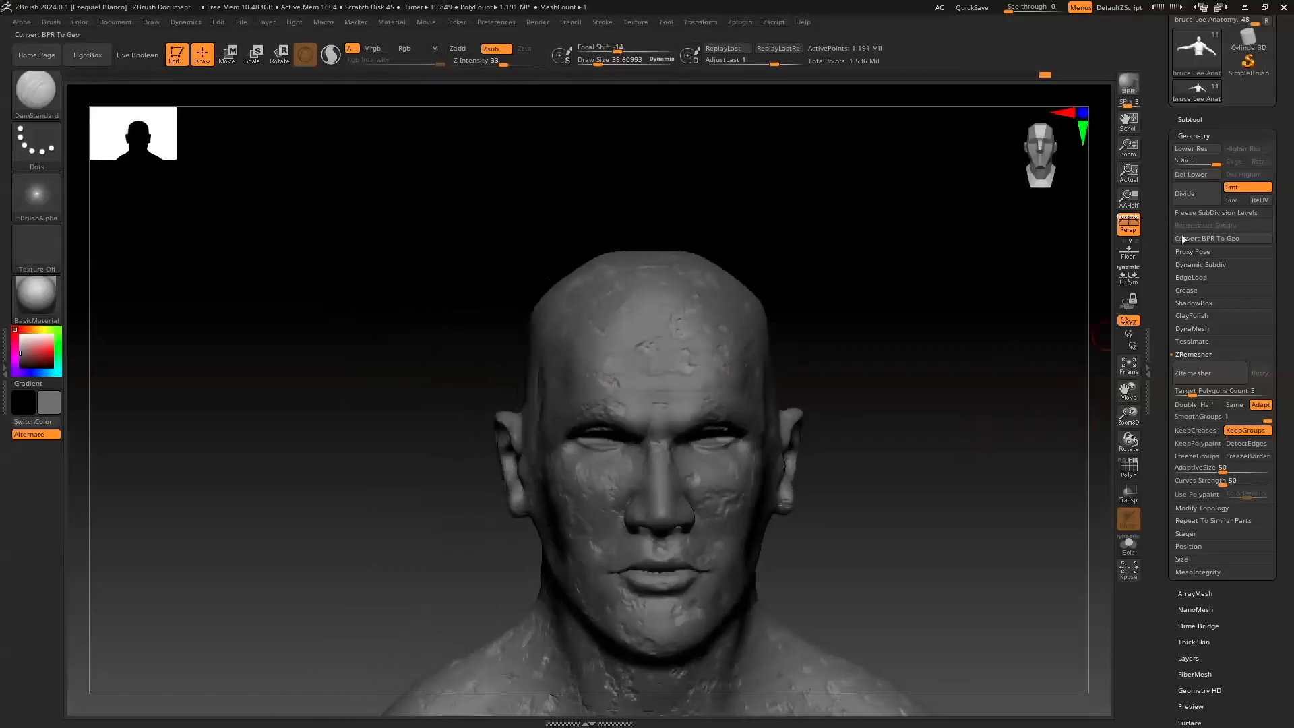
pyautogui.moveTo(1206, 163); pyautogui.dragTo(1177, 163)
pyautogui.moveTo(957, 361); pyautogui.dragTo(1068, 357)
pyautogui.keyDown('shift'); pyautogui.moveTo(578, 424); pyautogui.dragTo(573, 396); pyautogui.keyUp('shift')
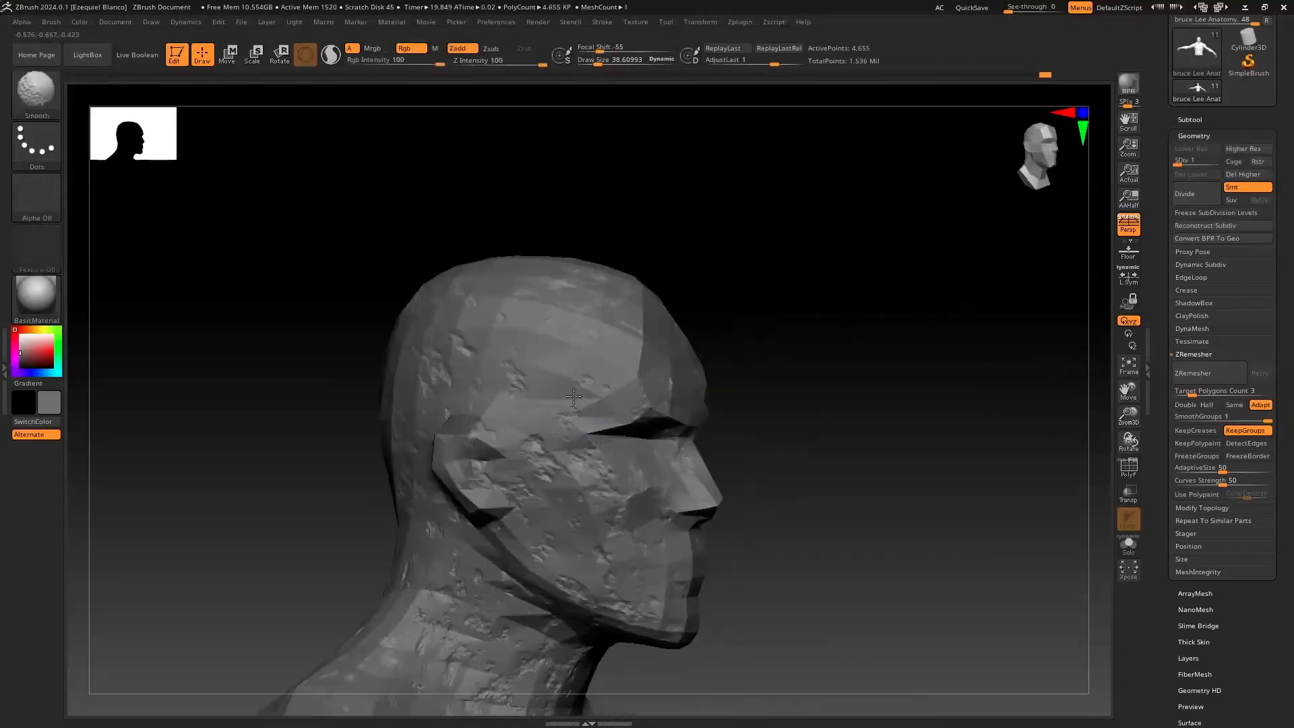
pyautogui.click(1196, 163)
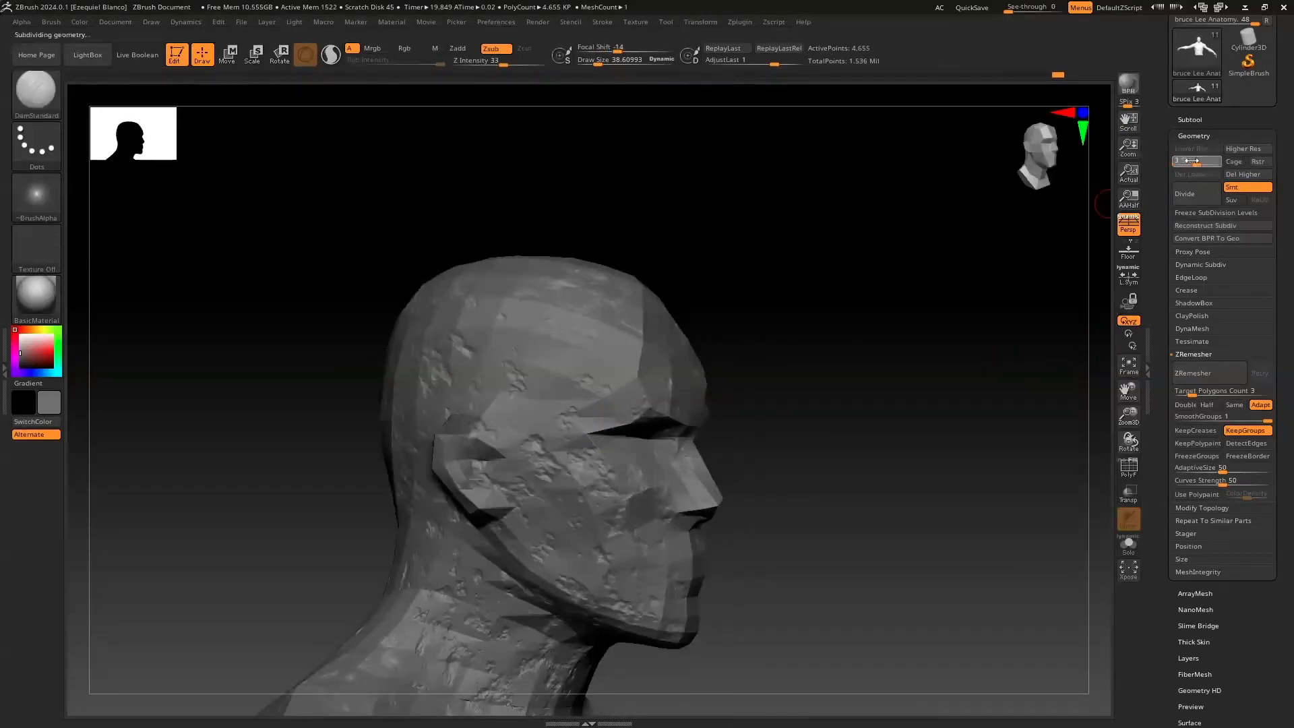
pyautogui.press('shift')
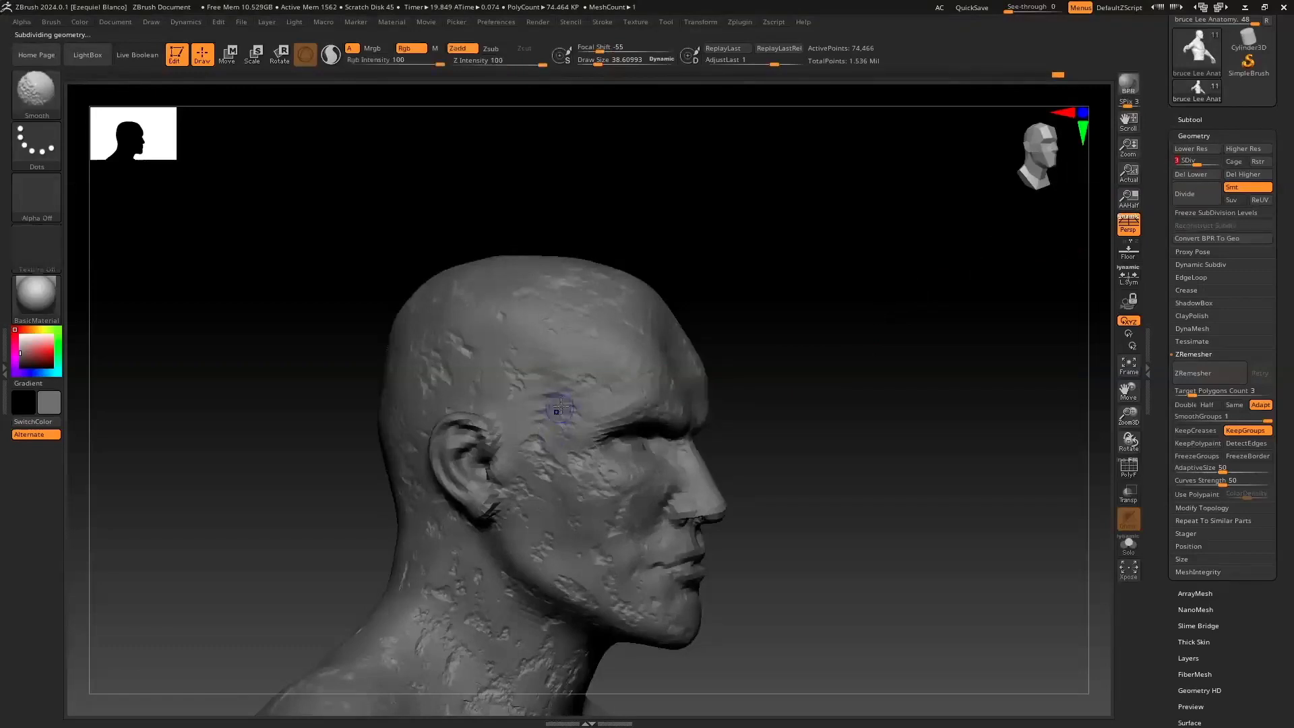
# Step: Smooth the remaining temple creases at subdivision level 4 and finish smoothing them at level 5
pyautogui.click(1207, 162)
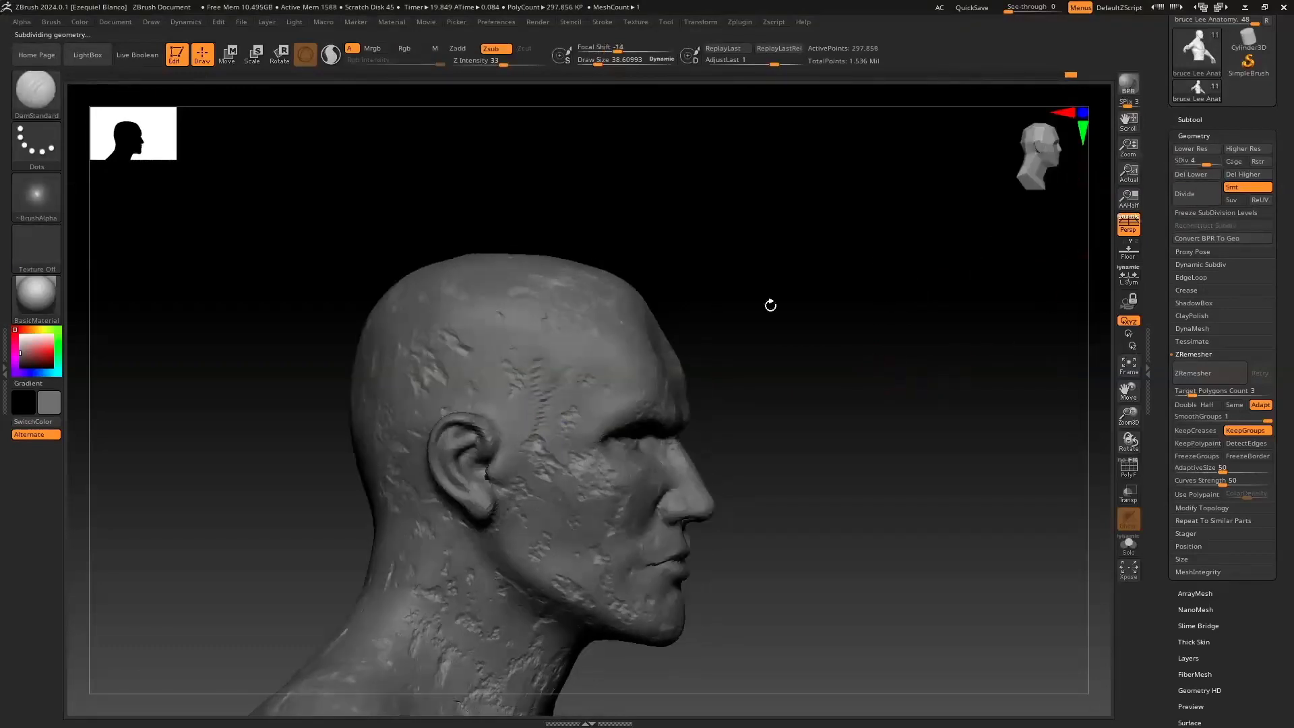
pyautogui.press('shift')
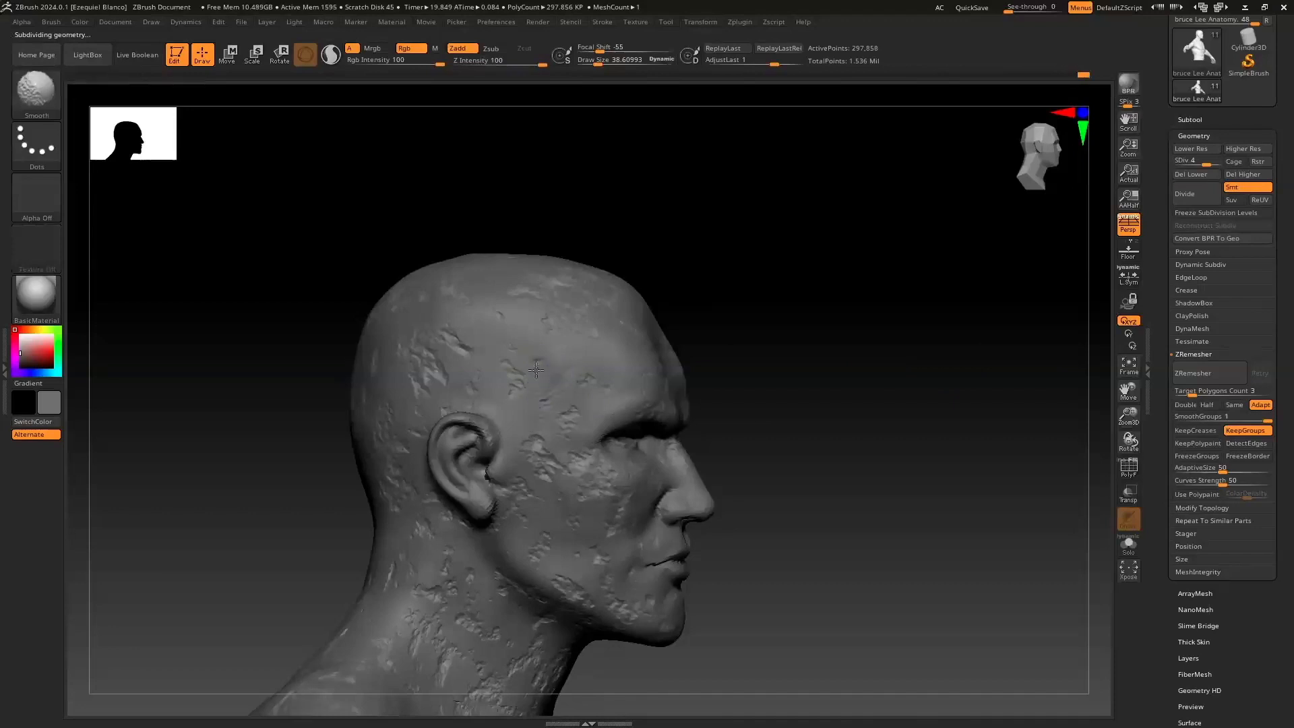
pyautogui.press('d')
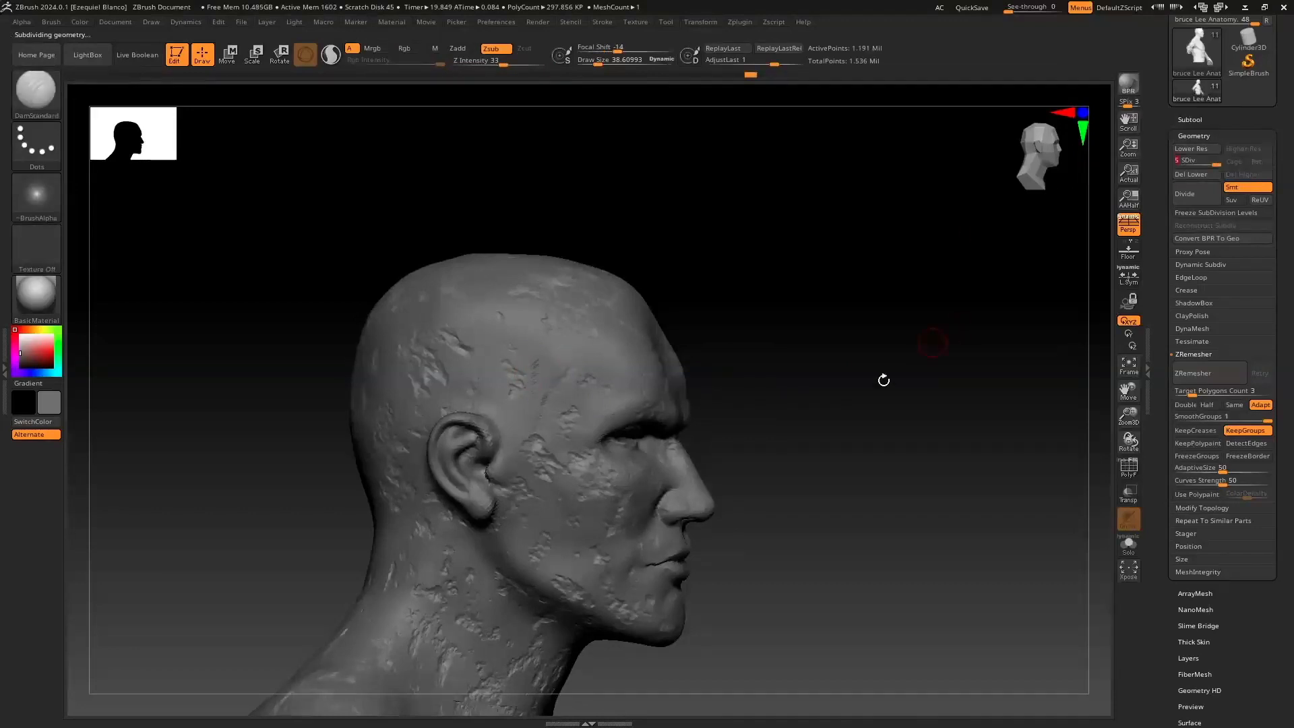
pyautogui.moveTo(564, 366)
pyautogui.keyDown('shift'); pyautogui.mouseDown()
pyautogui.moveTo(529, 398)
pyautogui.moveTo(534, 360)
pyautogui.mouseUp(); pyautogui.keyUp('shift')
# Step: Switch the body to subdivision level 4 and delete all its higher and lower subdivision levels
pyautogui.moveTo(749, 360); pyautogui.dragTo(315, 402)
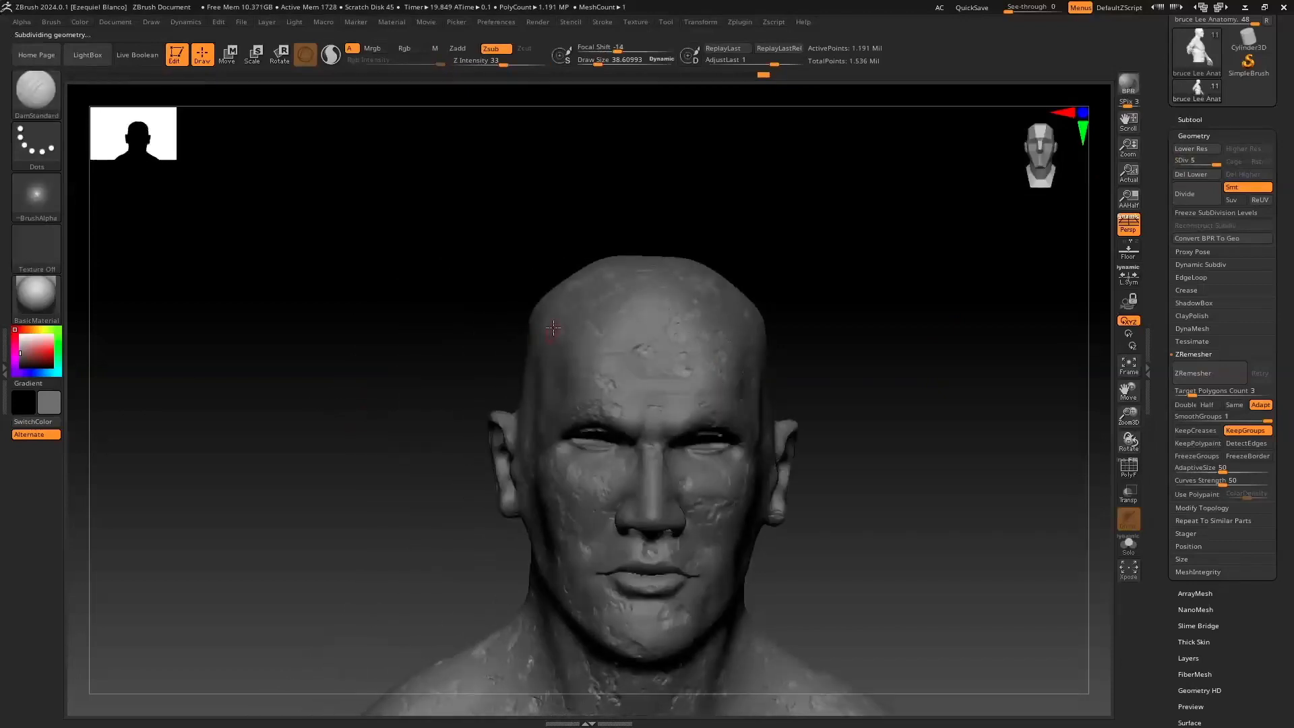
pyautogui.moveTo(1129, 414); pyautogui.dragTo(959, 346)
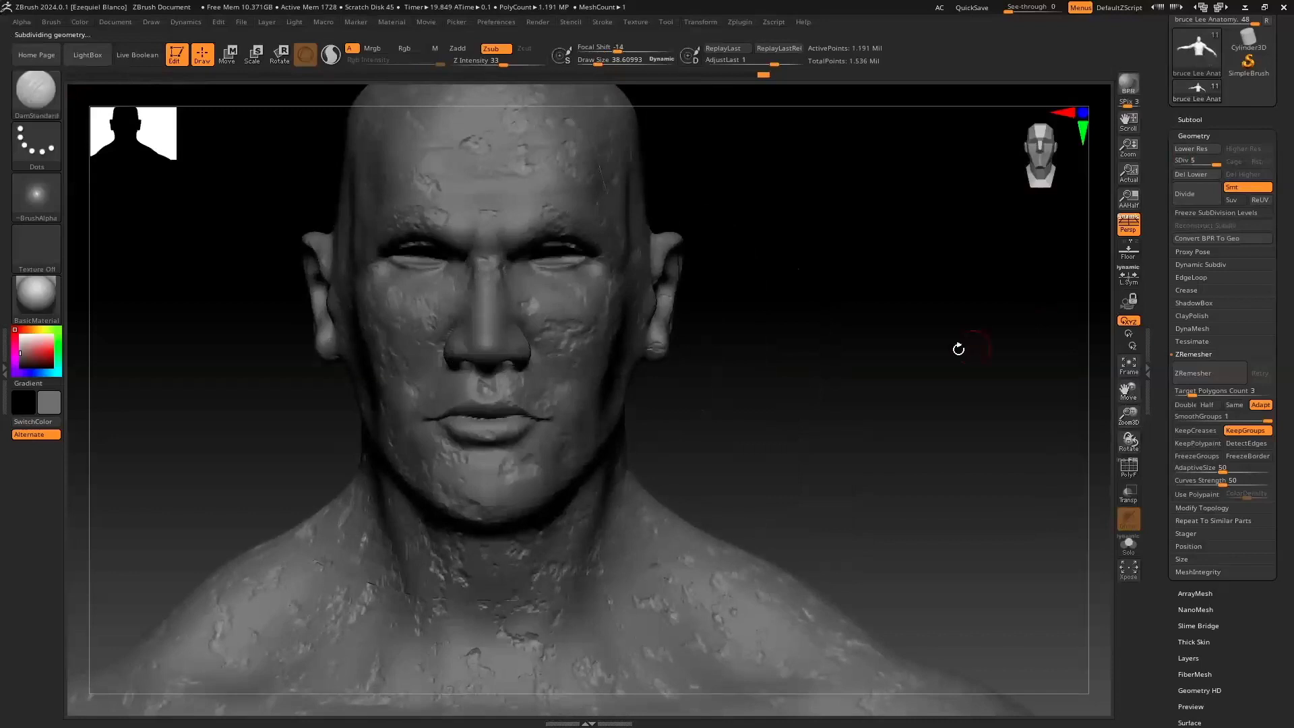
pyautogui.click(1126, 377)
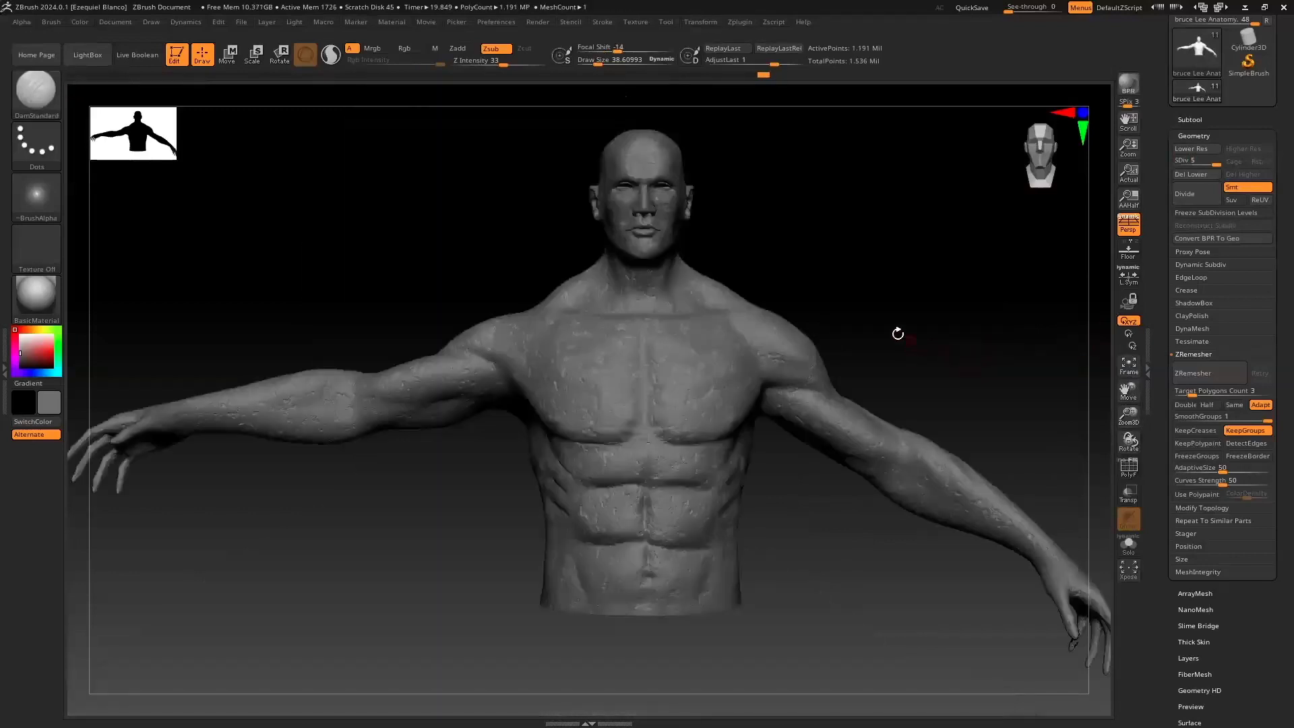
pyautogui.moveTo(919, 277)
pyautogui.mouseDown()
pyautogui.moveTo(904, 275)
pyautogui.moveTo(916, 274)
pyautogui.mouseUp()
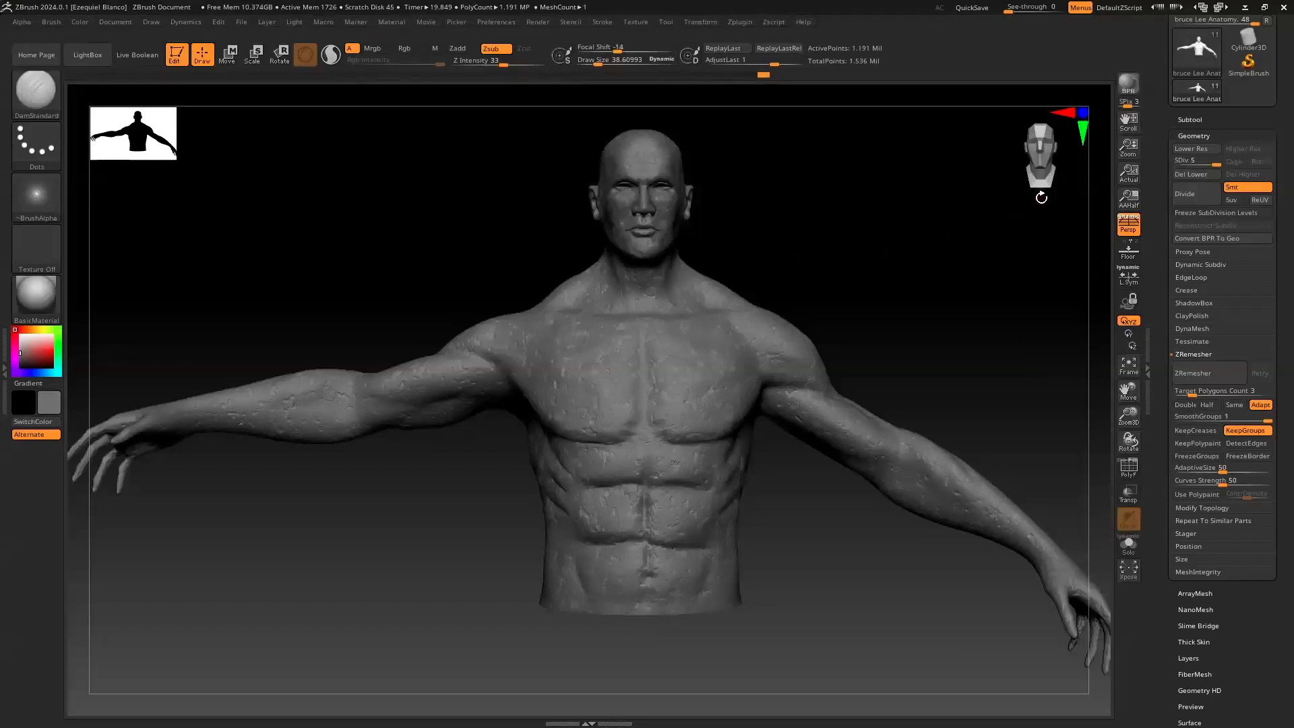
pyautogui.click(1206, 164)
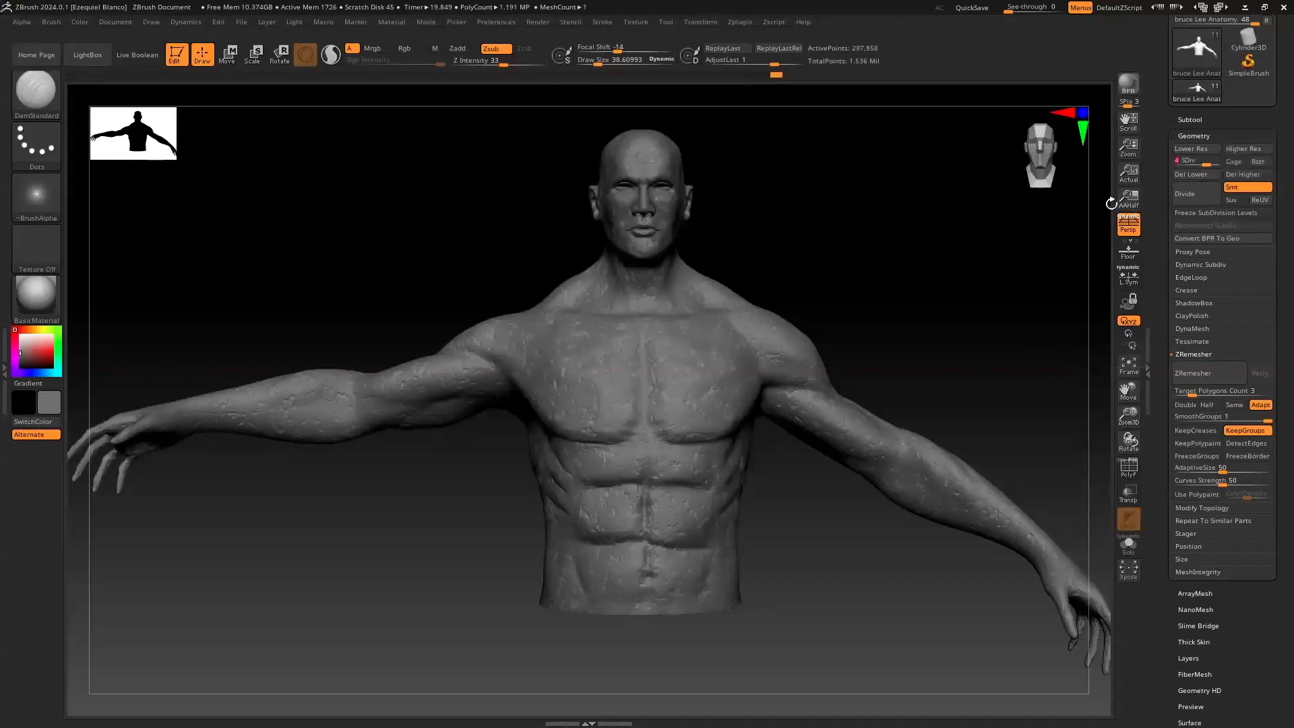
pyautogui.click(1239, 172)
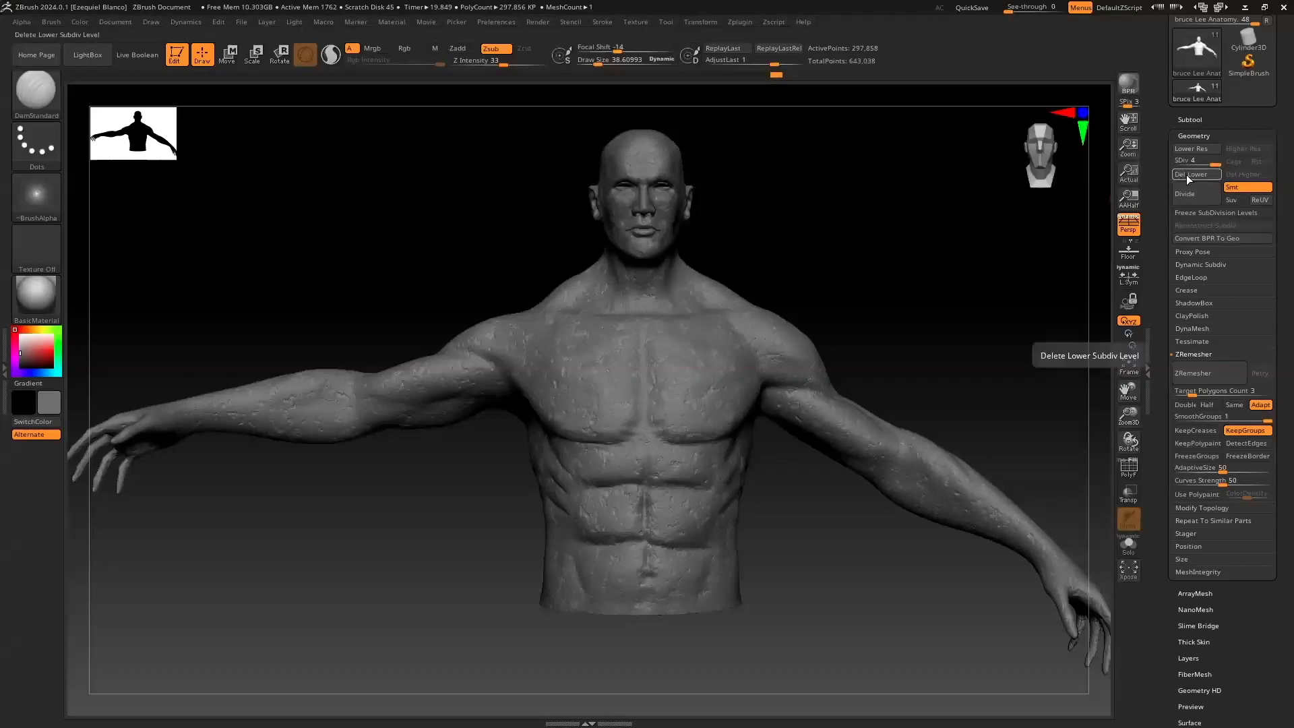
pyautogui.click(1190, 175)
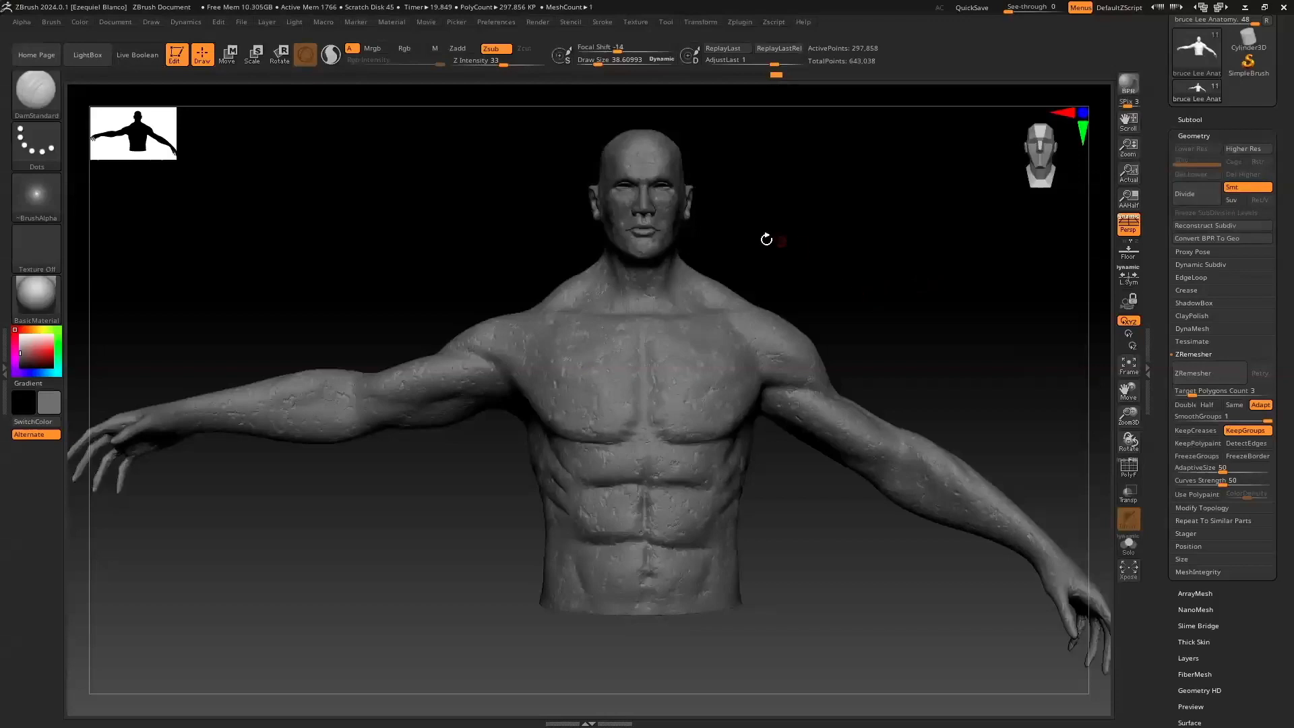
# Step: Display the polyframe and compare the chest's mesh at the start of the undo history with the latest state
pyautogui.moveTo(1128, 418); pyautogui.dragTo(1108, 438)
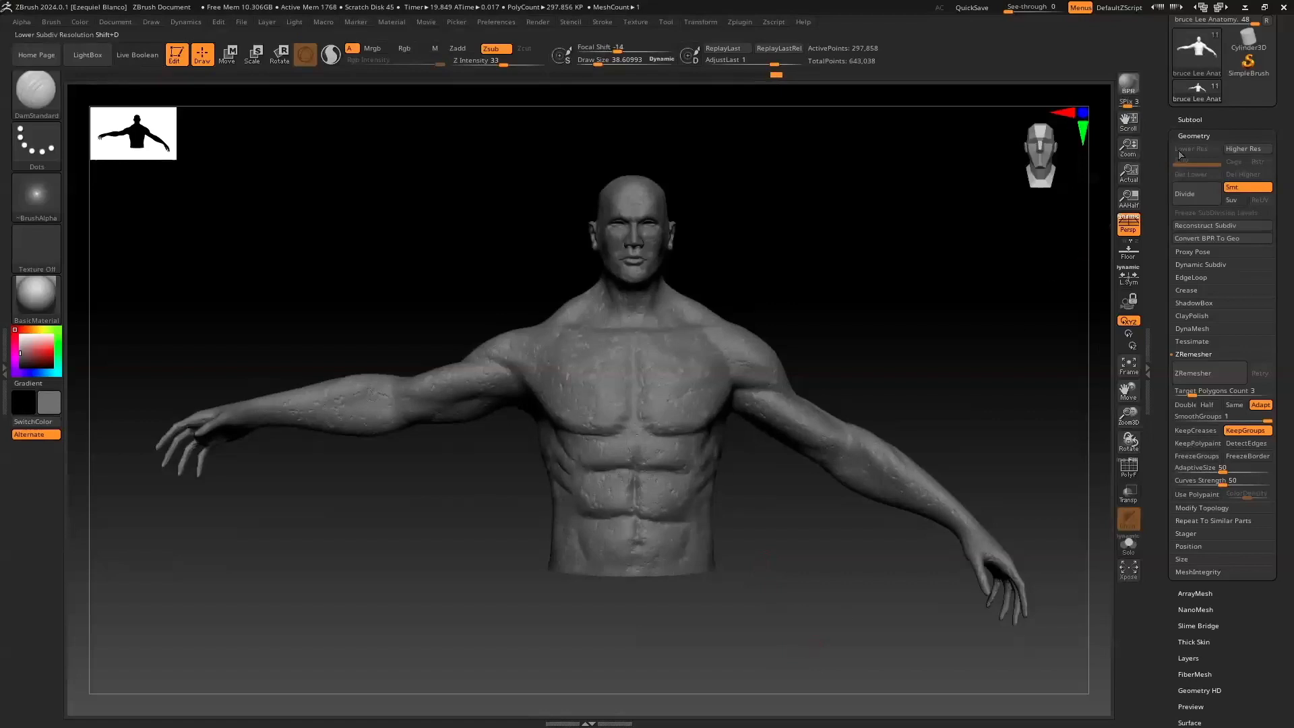
pyautogui.click(1194, 136)
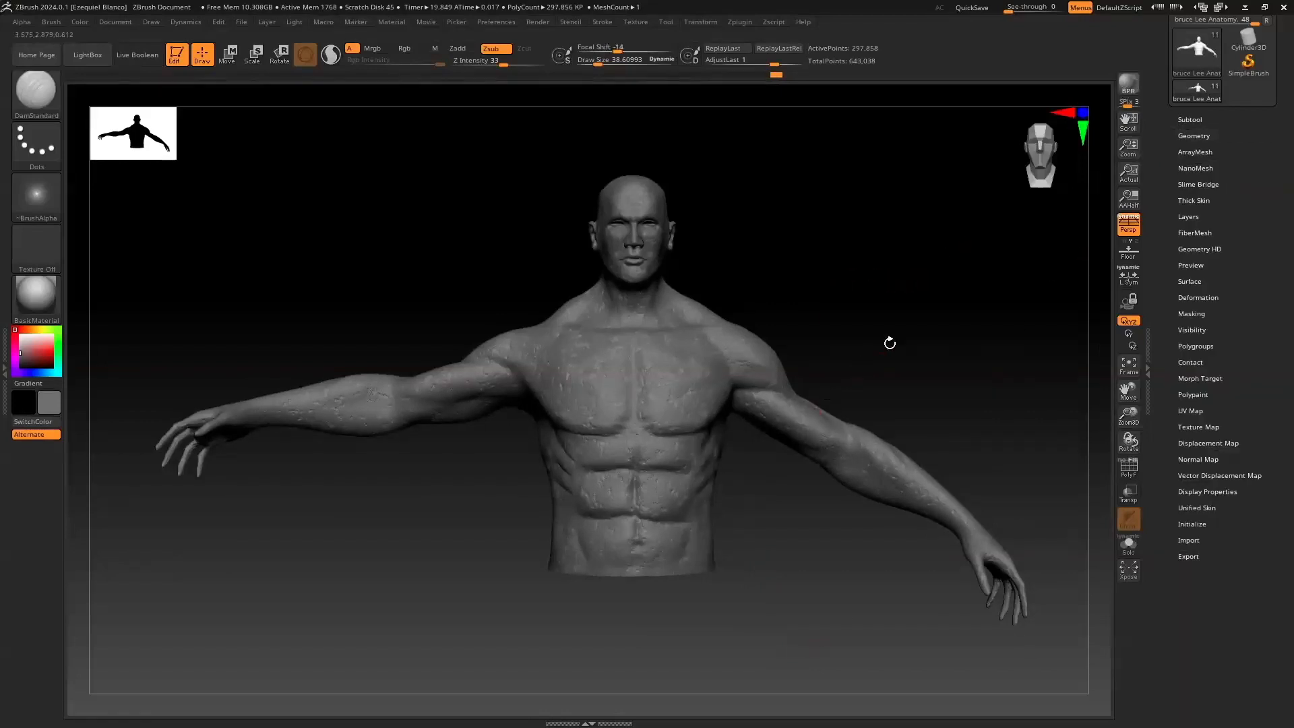
pyautogui.click(1128, 471)
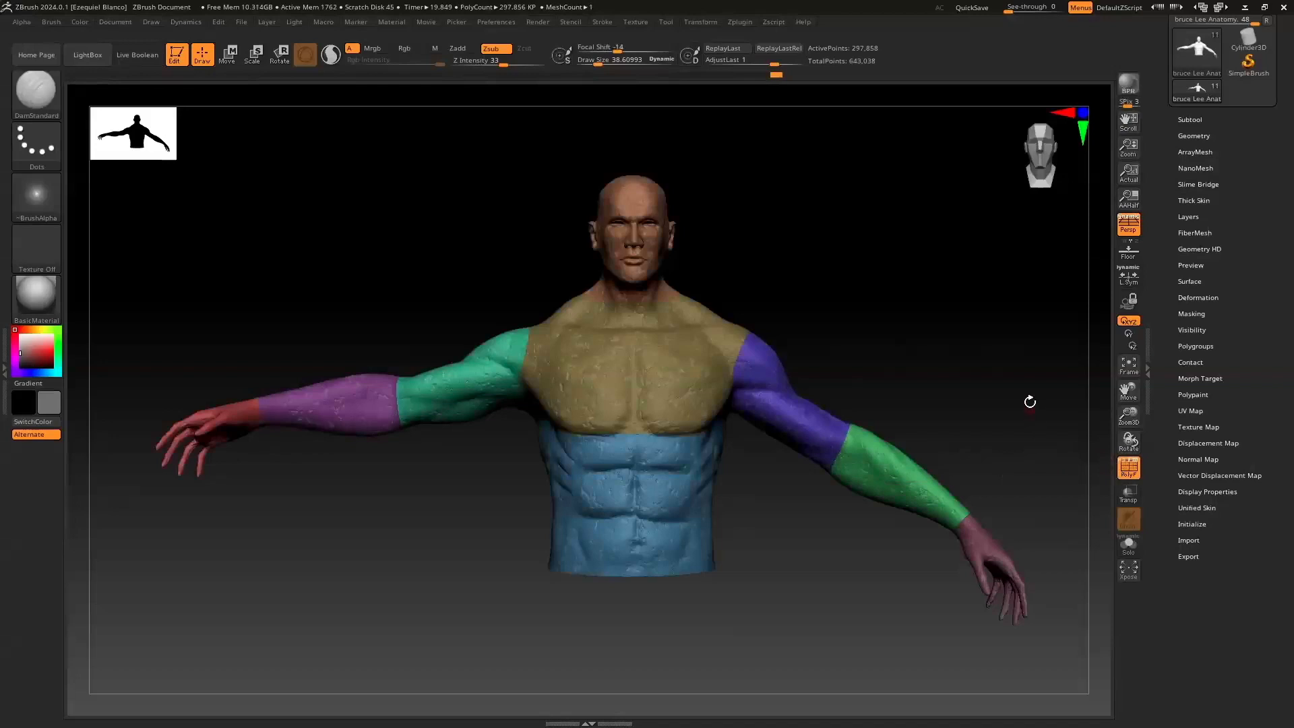
pyautogui.click(1128, 468)
pyautogui.click(1126, 470)
pyautogui.click(1123, 463)
pyautogui.moveTo(1121, 421); pyautogui.dragTo(1105, 546)
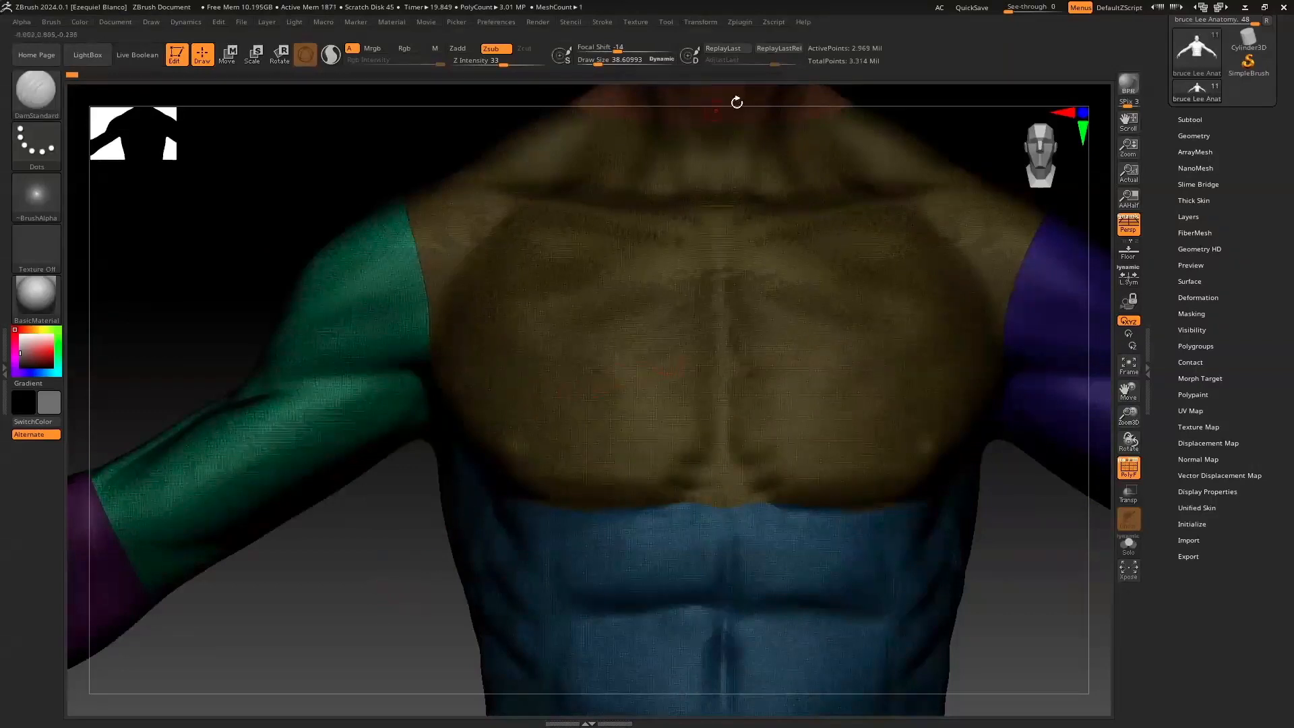
pyautogui.click(779, 75)
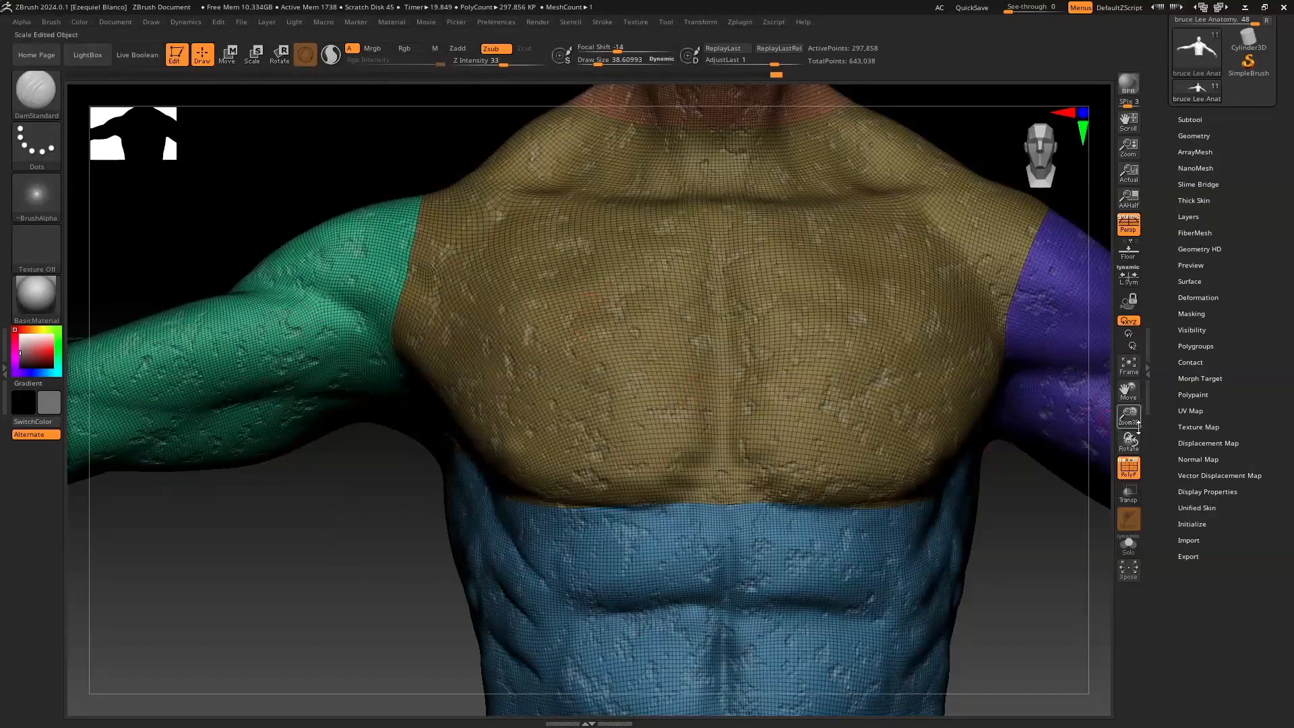
pyautogui.moveTo(1129, 416); pyautogui.dragTo(1033, 347)
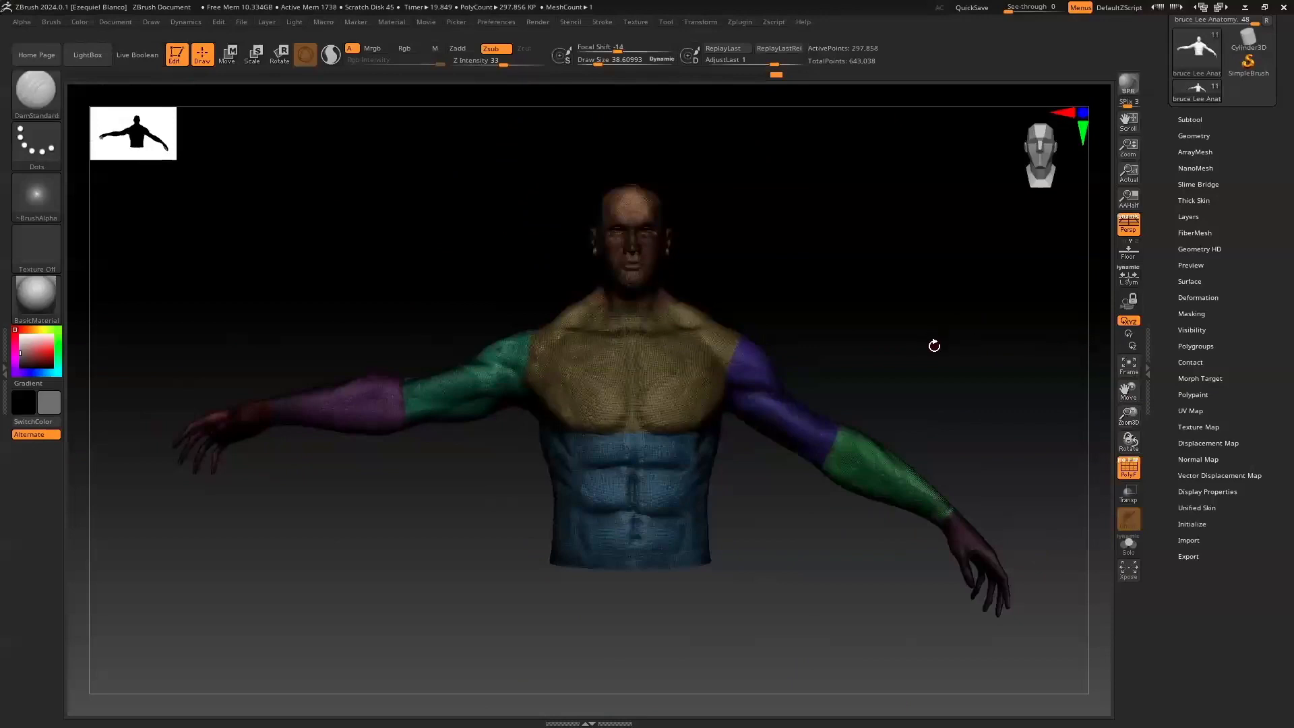
pyautogui.moveTo(1154, 197); pyautogui.dragTo(1157, 276)
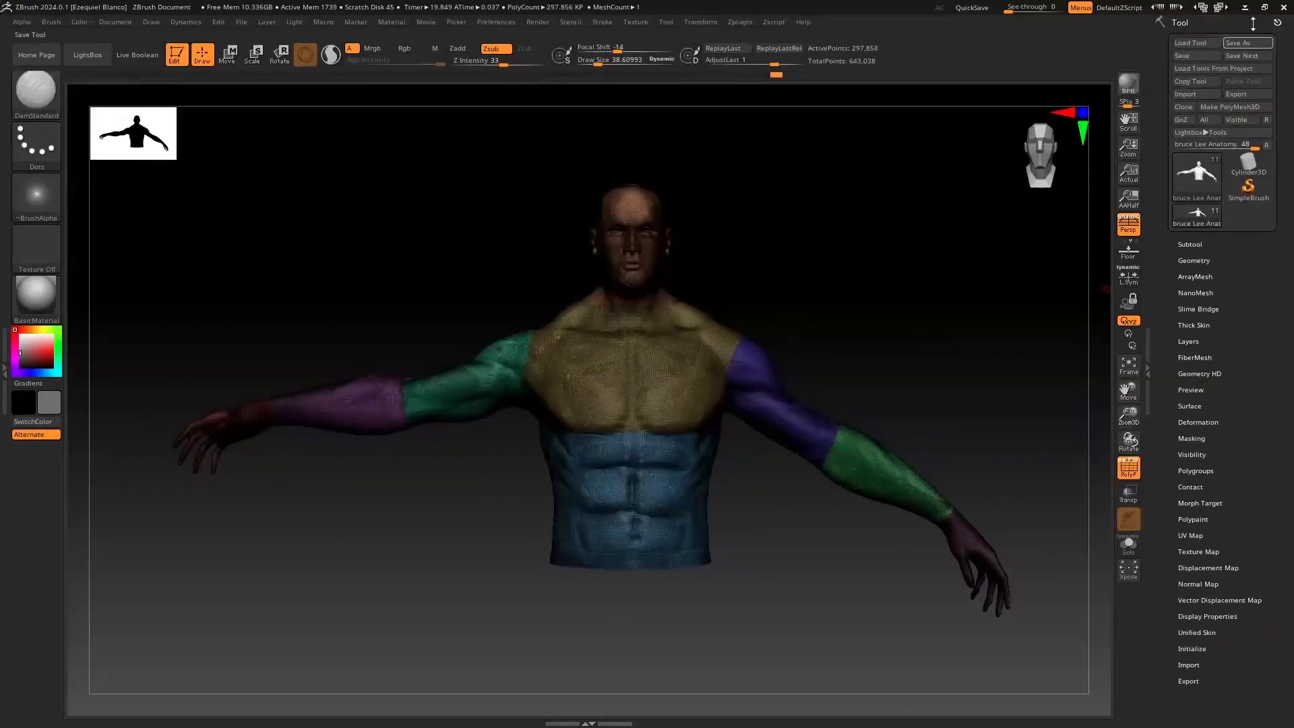
pyautogui.click(407, 503)
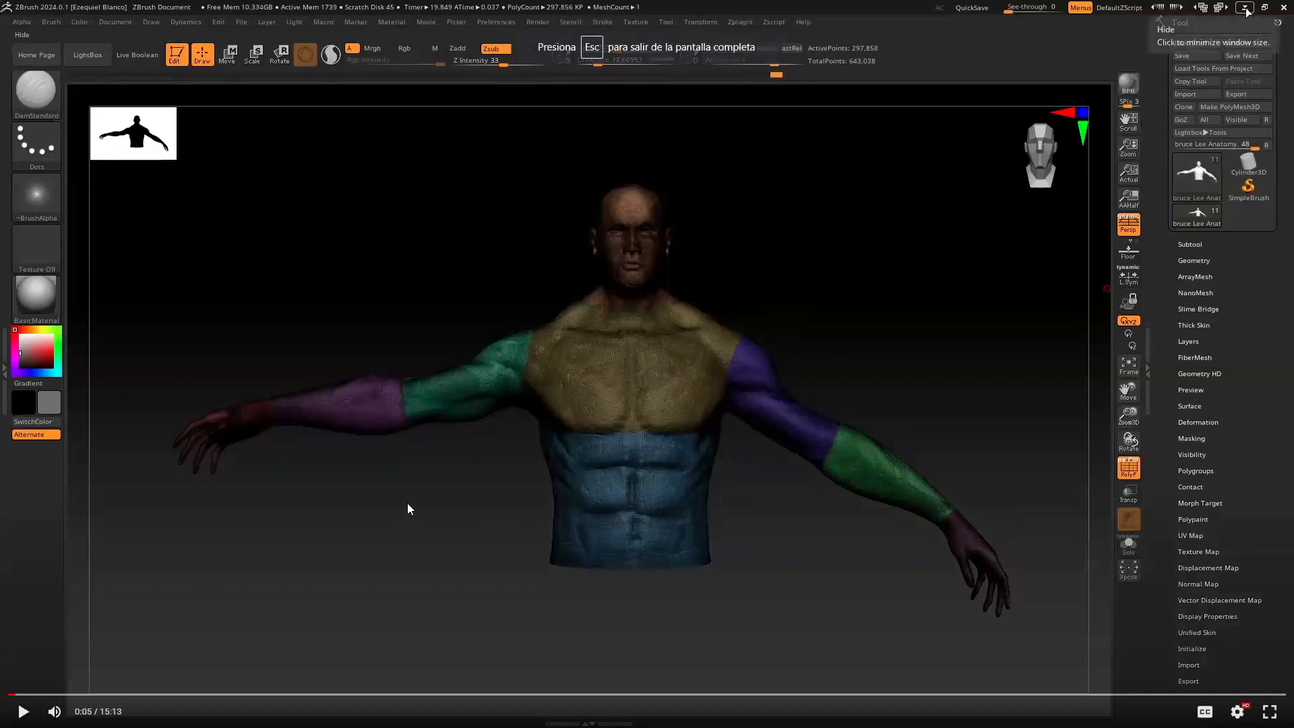
pyautogui.click(409, 503)
pyautogui.press('Left')
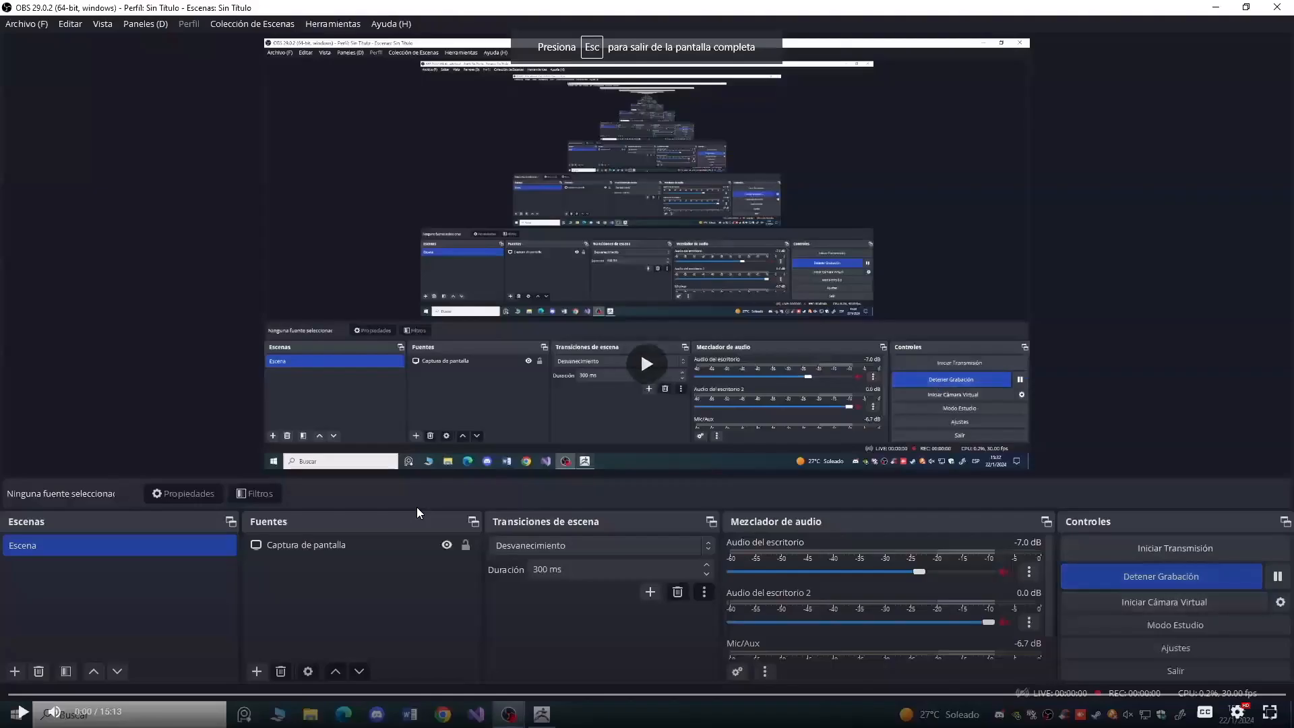
pyautogui.click(416, 507)
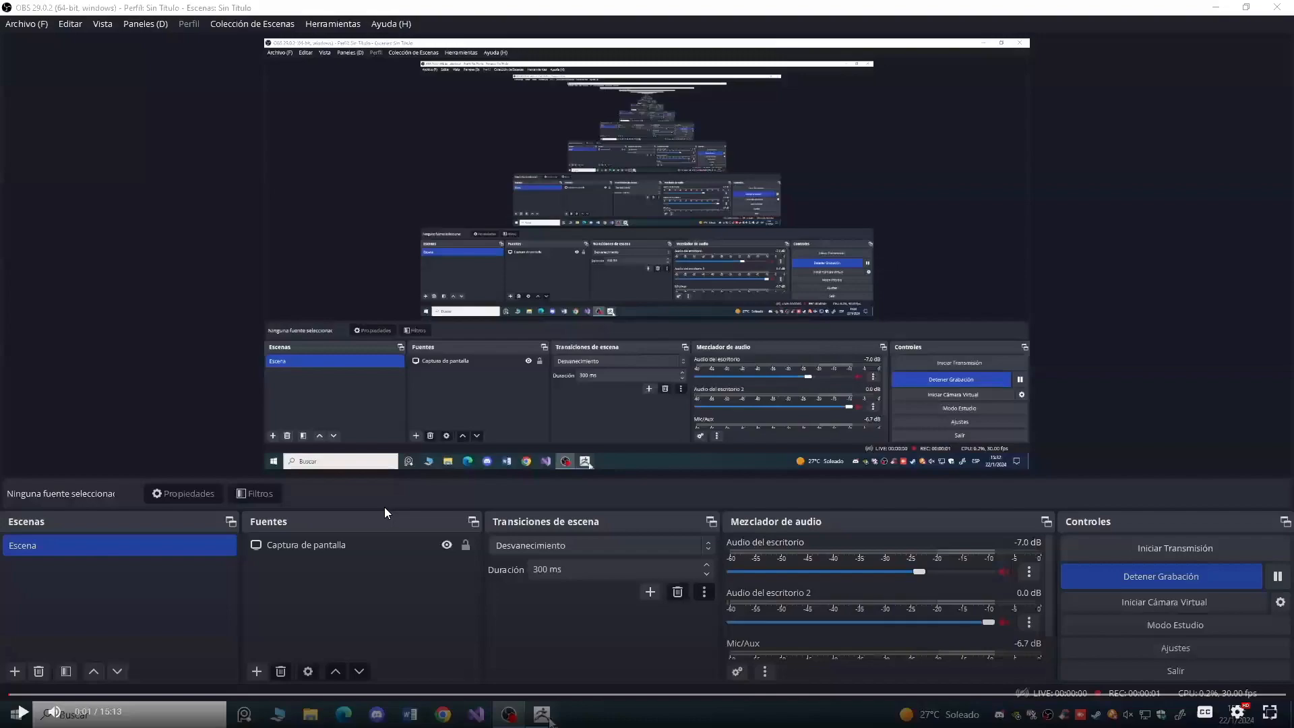